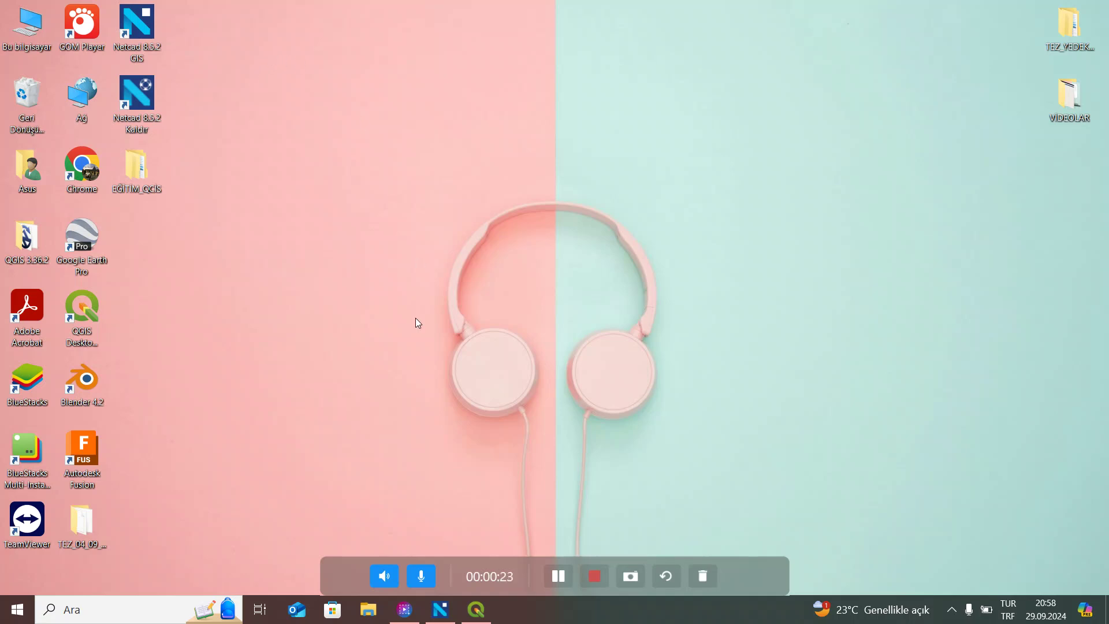
Step: Switch to QGIS and remove the Birleştirilmiş layer from the project
{"action": "left_click", "coordinate": [475, 612]}
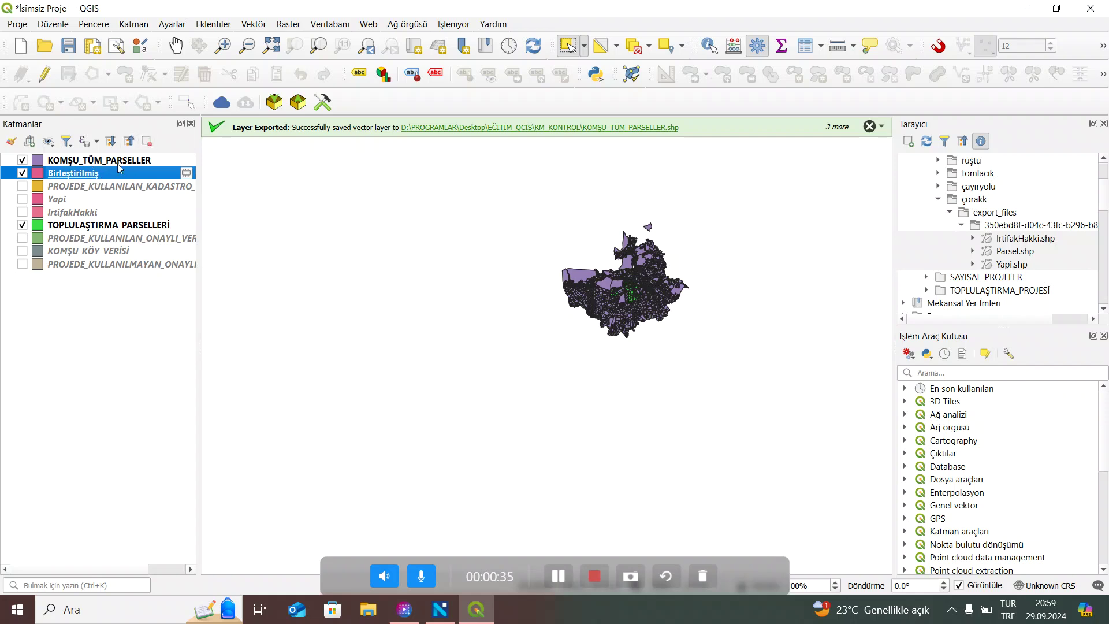
{"action": "left_click", "coordinate": [146, 141]}
{"action": "left_click", "coordinate": [533, 322]}
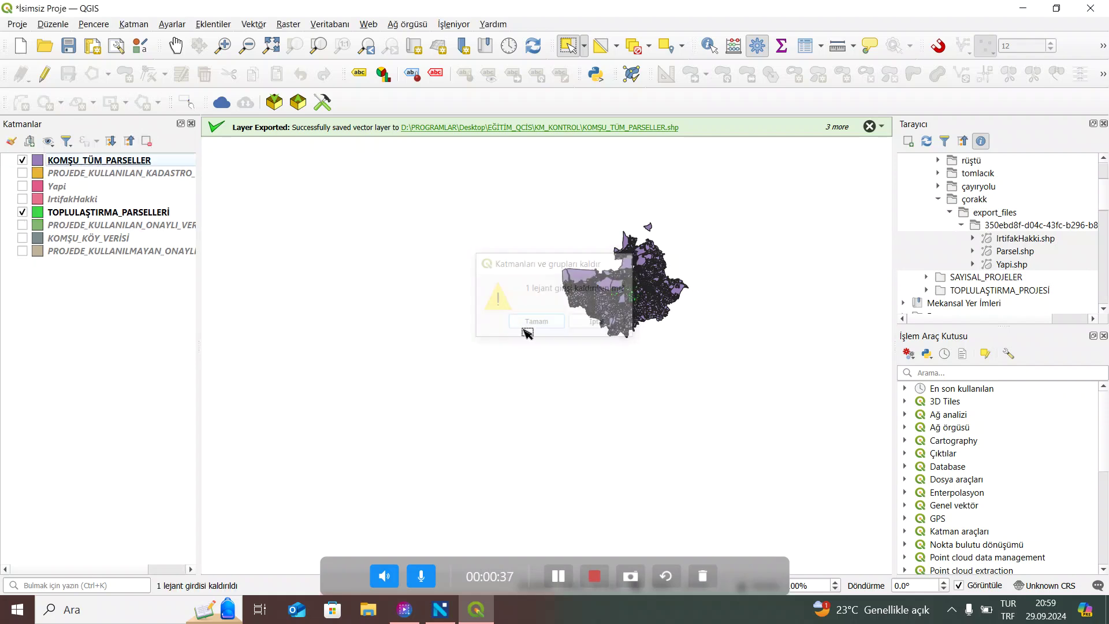
Step: Move TOPLULAŞTIRMA_PARSELLERİ to the top of the layer order and display KOMŞU_TÜM_PARSELLER beneath it
{"action": "left_click", "coordinate": [22, 160]}
{"action": "scroll", "coordinate": [664, 283], "scroll_direction": "up", "scroll_amount": 5}
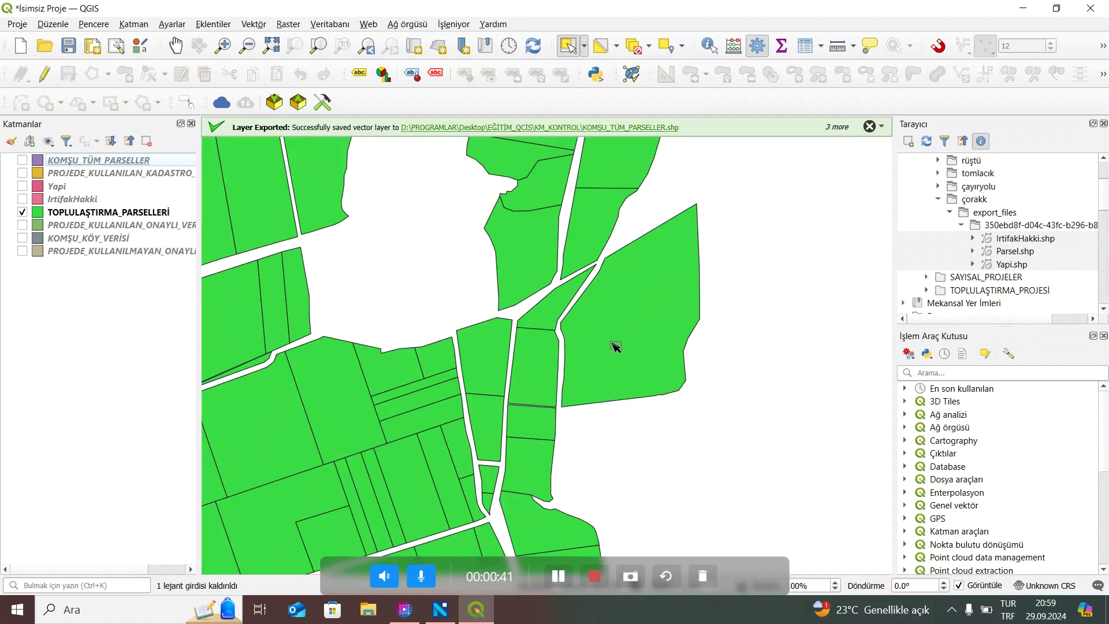
{"action": "scroll", "coordinate": [615, 347], "scroll_direction": "down", "scroll_amount": 5}
{"action": "left_click_drag", "start_coordinate": [73, 210], "coordinate": [101, 164]}
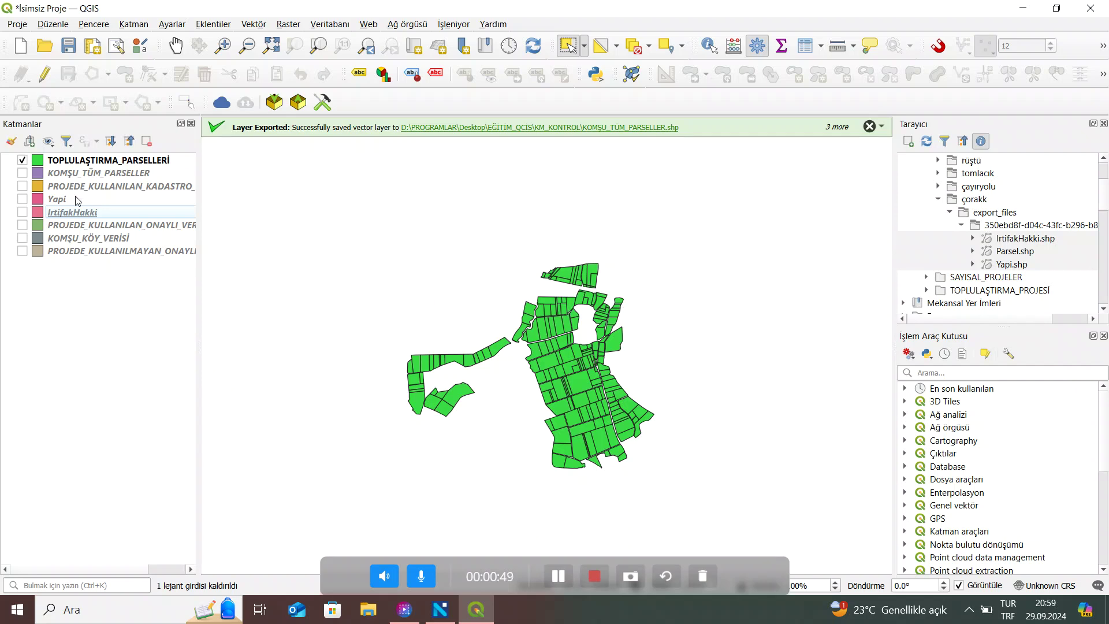
{"action": "left_click", "coordinate": [23, 174]}
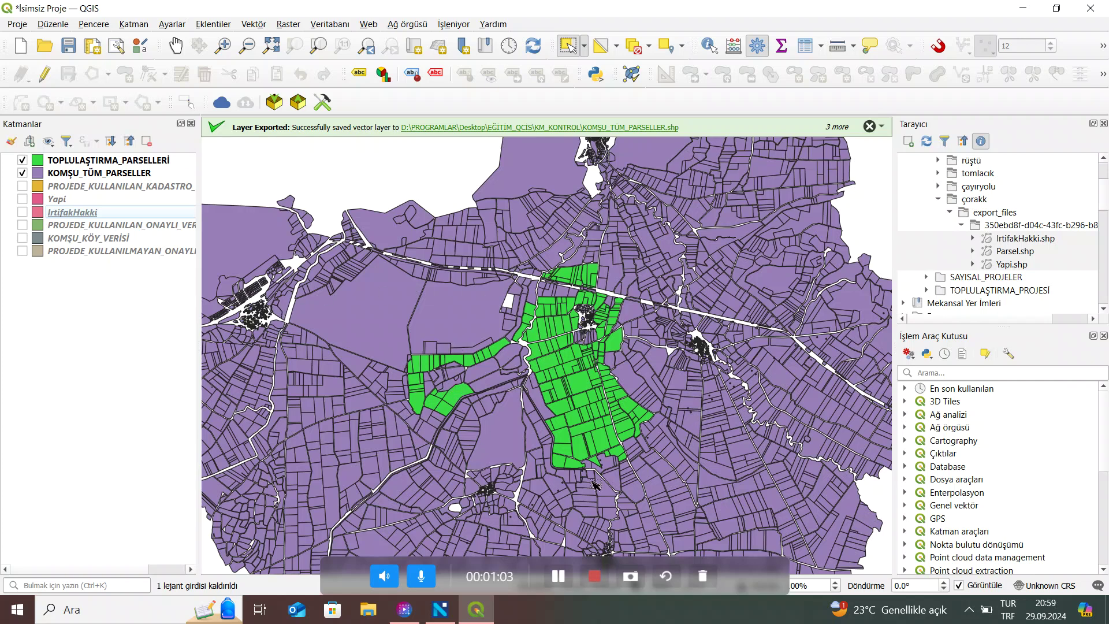
Step: Move PROJEDE_KULLANILAN_KADASTRO_PARSELLERİ below IrtifakHakki and make it the only visible layer
{"action": "left_click", "coordinate": [22, 186]}
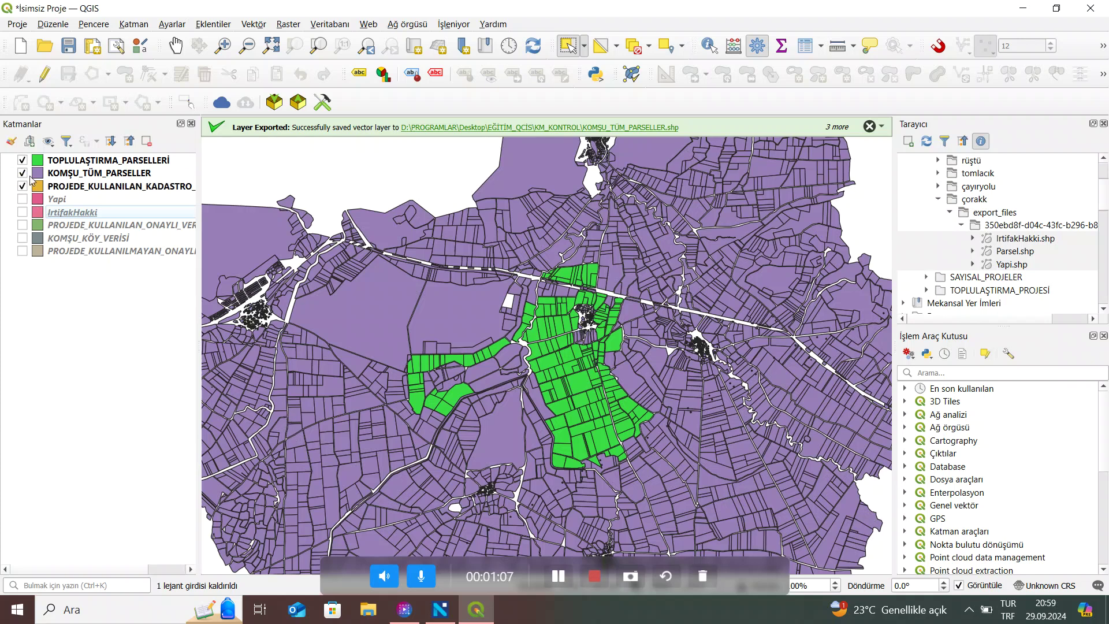
{"action": "left_click_drag", "start_coordinate": [49, 188], "coordinate": [88, 224]}
{"action": "left_click", "coordinate": [22, 173]}
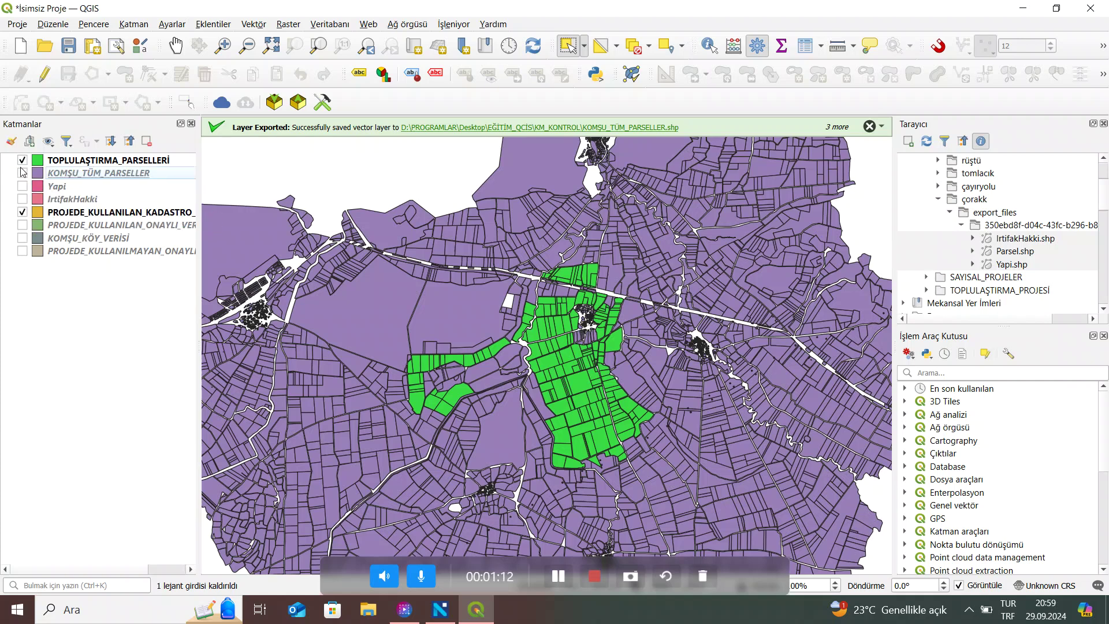
{"action": "left_click", "coordinate": [22, 160]}
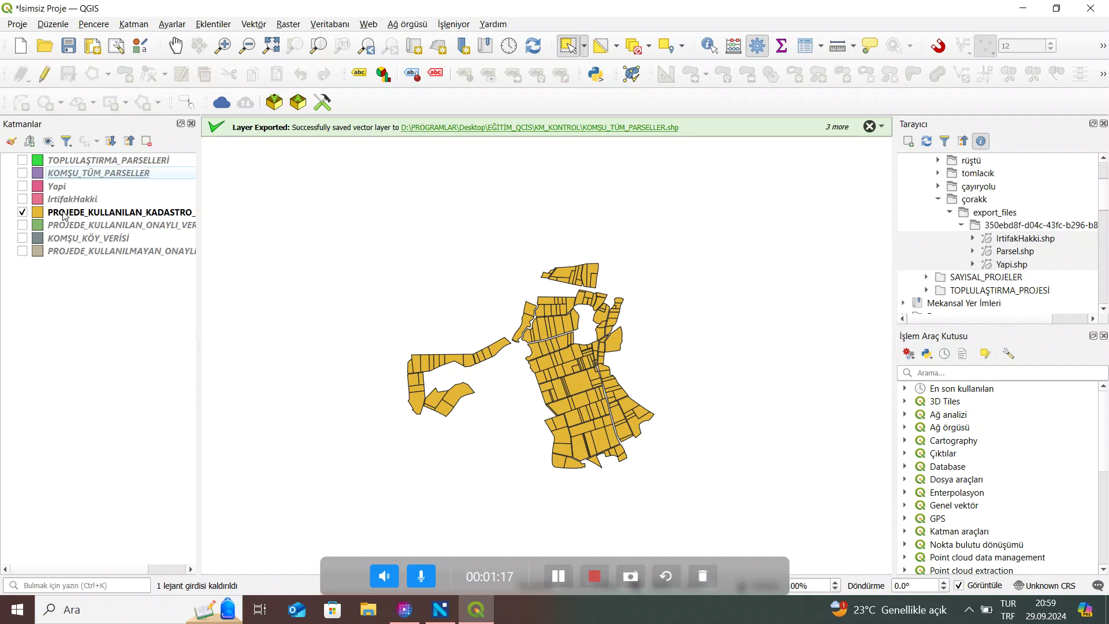
Step: Display the PROJEDE_KULLANILMAYAN_ONAYLI layer to check its parcels and remove it from the project
{"action": "left_click", "coordinate": [22, 252]}
{"action": "left_click", "coordinate": [108, 250]}
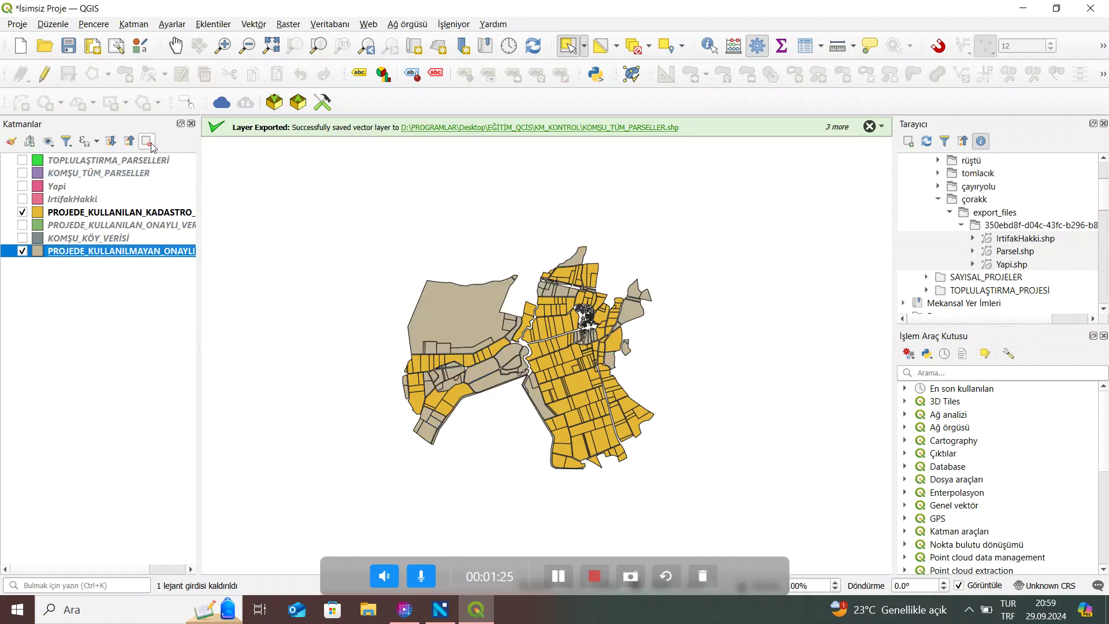
{"action": "left_click", "coordinate": [146, 141]}
{"action": "left_click", "coordinate": [531, 323]}
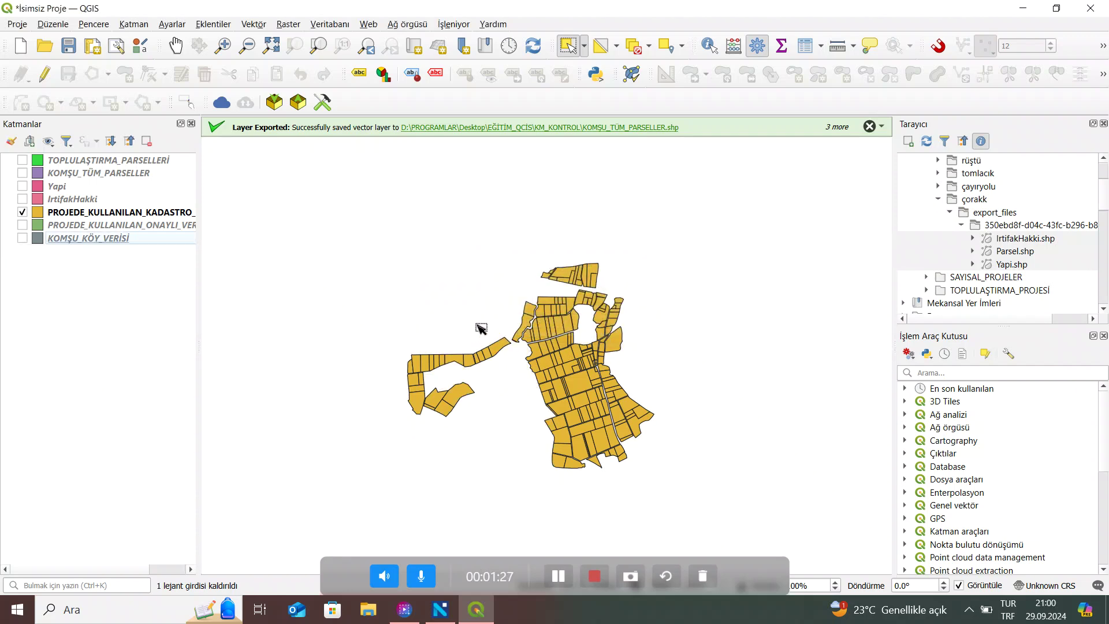
Step: Compare KOMŞU_KÖY_VERİSİ with KOMŞU_TÜM_PARSELLER on the map and remove the KOMŞU_KÖY_VERİSİ layer
{"action": "left_click", "coordinate": [23, 238]}
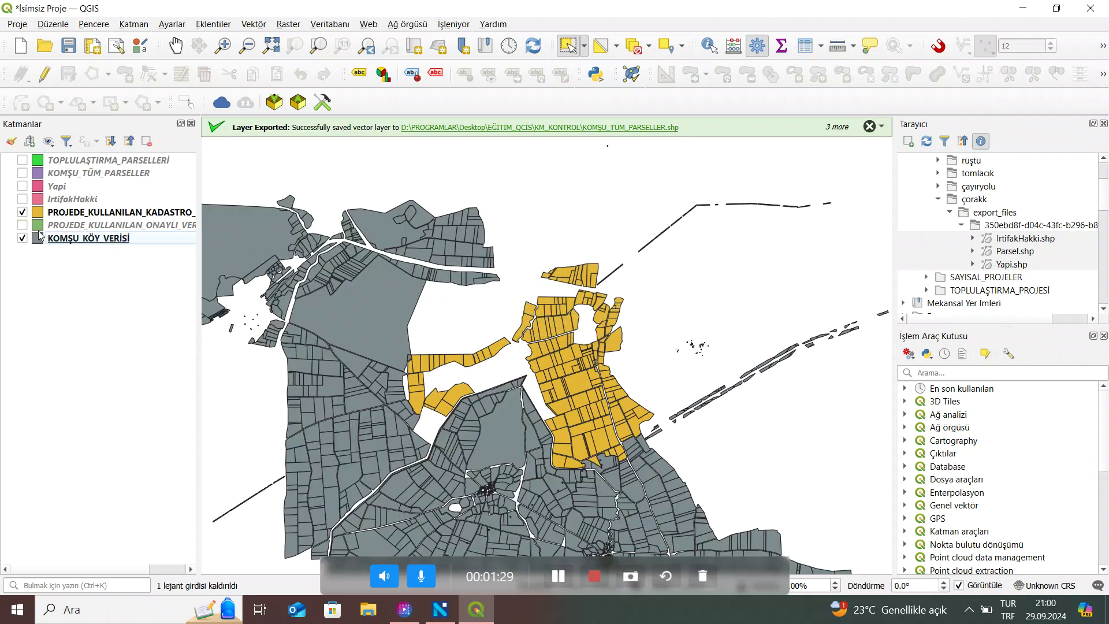
{"action": "left_click", "coordinate": [124, 239]}
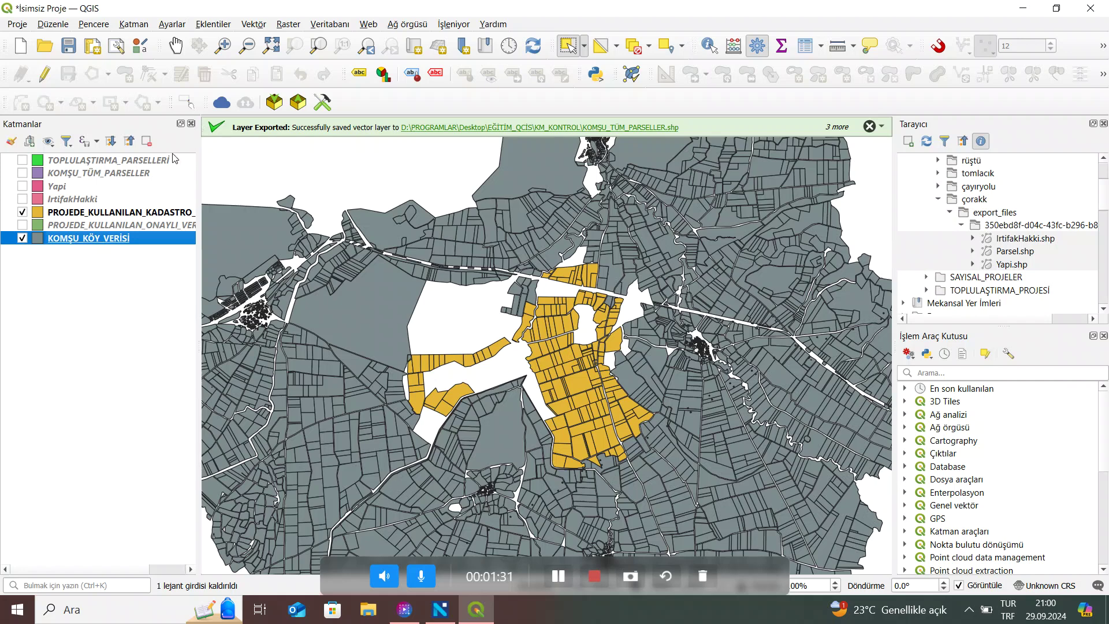
{"action": "left_click", "coordinate": [22, 173]}
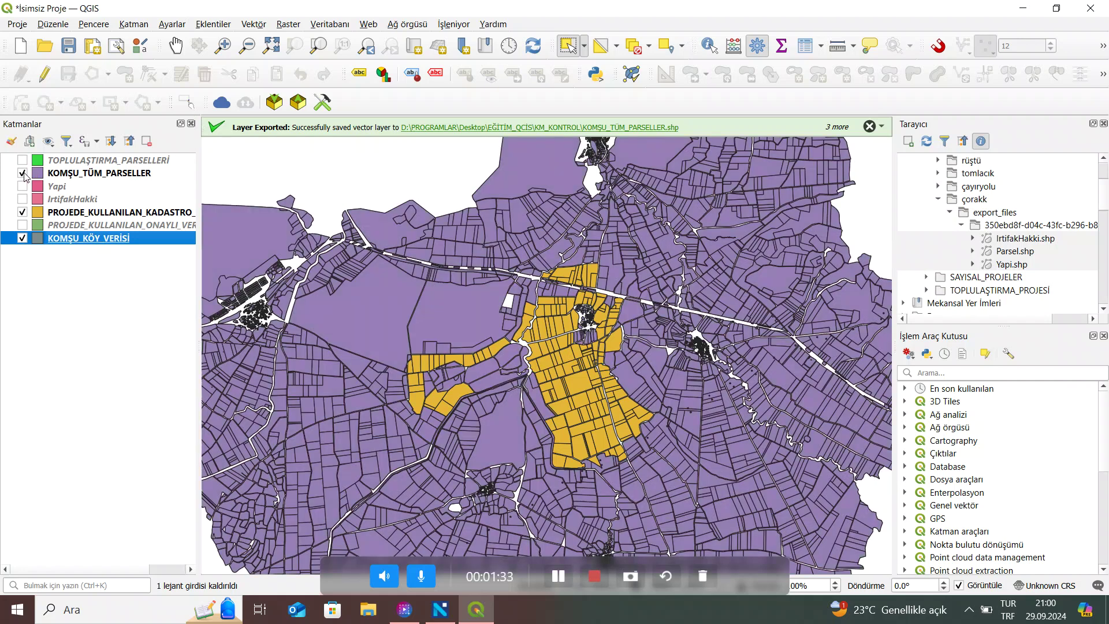
{"action": "left_click", "coordinate": [22, 174]}
{"action": "left_click", "coordinate": [22, 173]}
{"action": "left_click", "coordinate": [147, 141]}
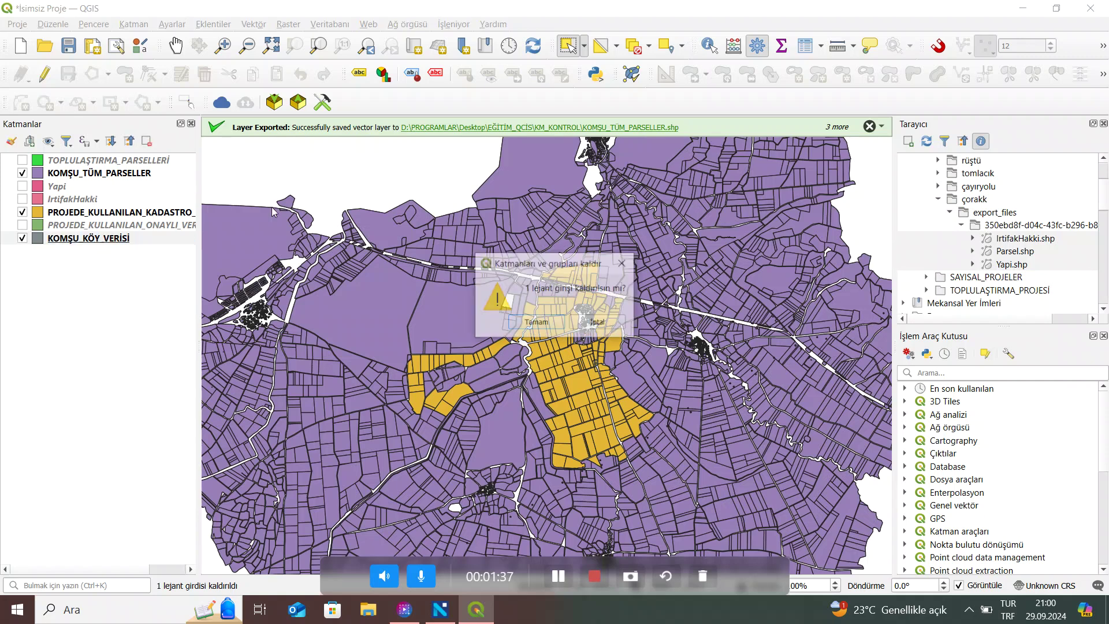
{"action": "left_click", "coordinate": [537, 322]}
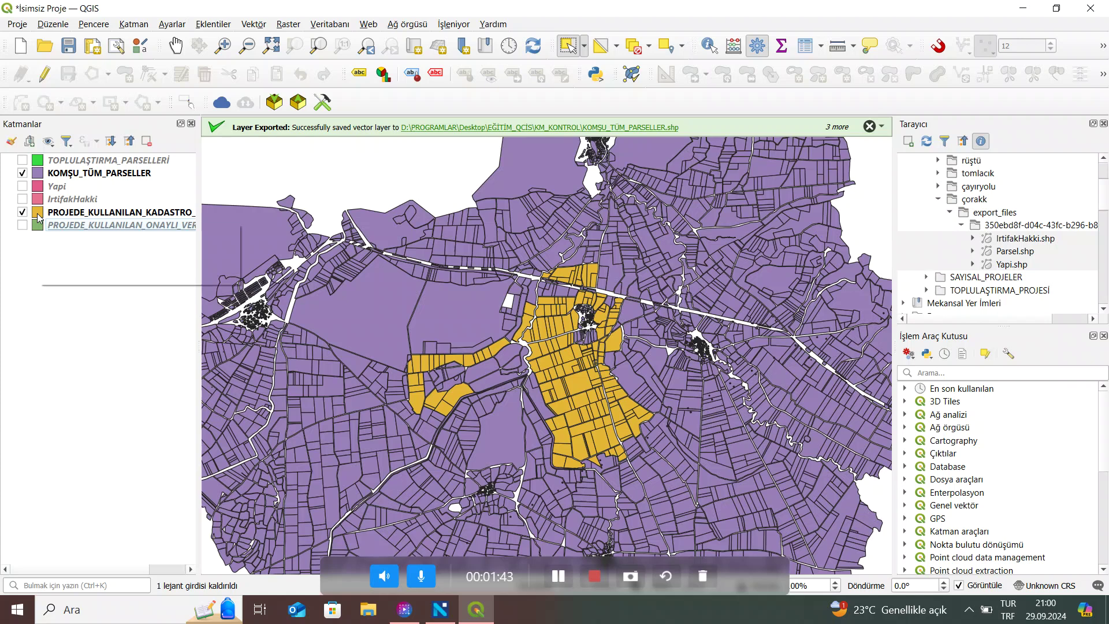
Step: Hide KOMŞU_TÜM_PARSELLER and check the full name of the PROJEDE_KULLANILAN_KADASTRO_PARSELLERİ layer in its properties
{"action": "left_click", "coordinate": [23, 185]}
{"action": "left_click", "coordinate": [22, 173]}
{"action": "left_click", "coordinate": [23, 211]}
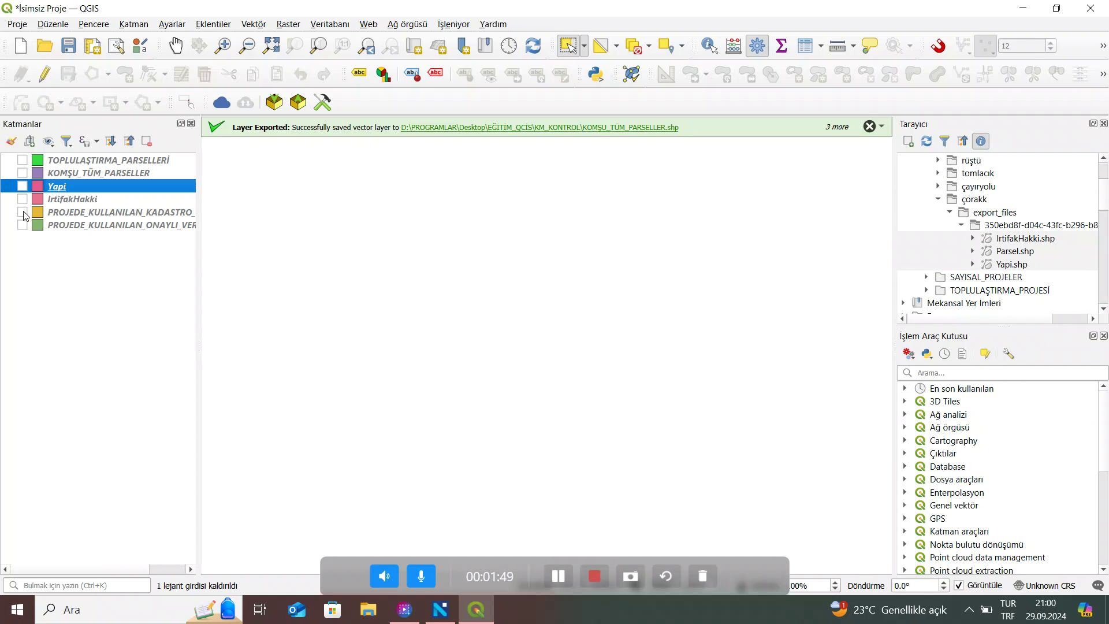
{"action": "left_click", "coordinate": [23, 213]}
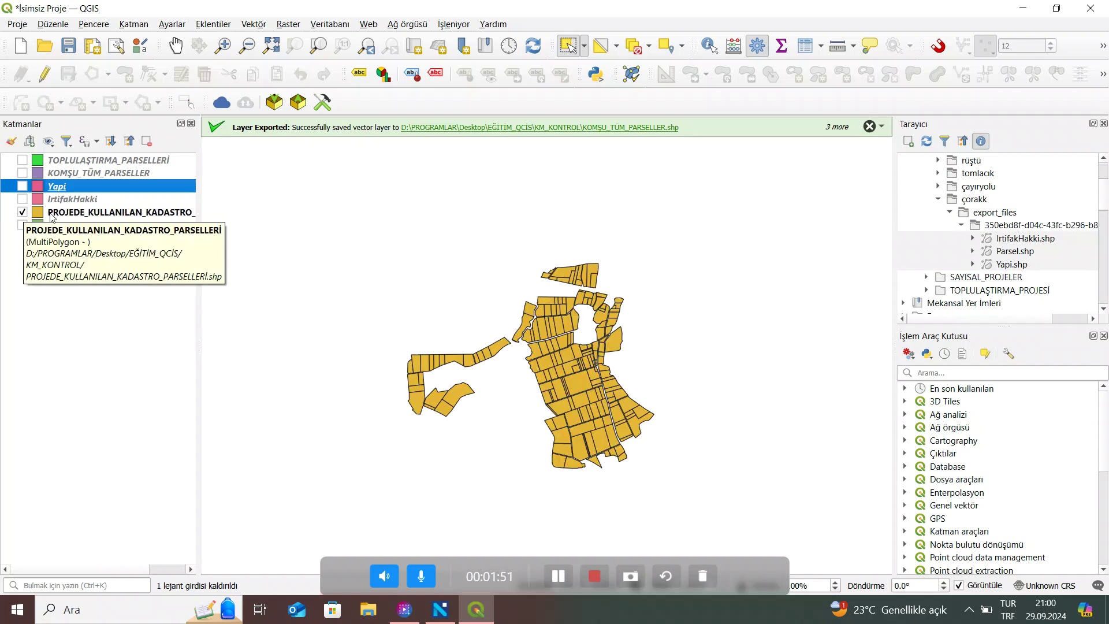
{"action": "double_click", "coordinate": [144, 212]}
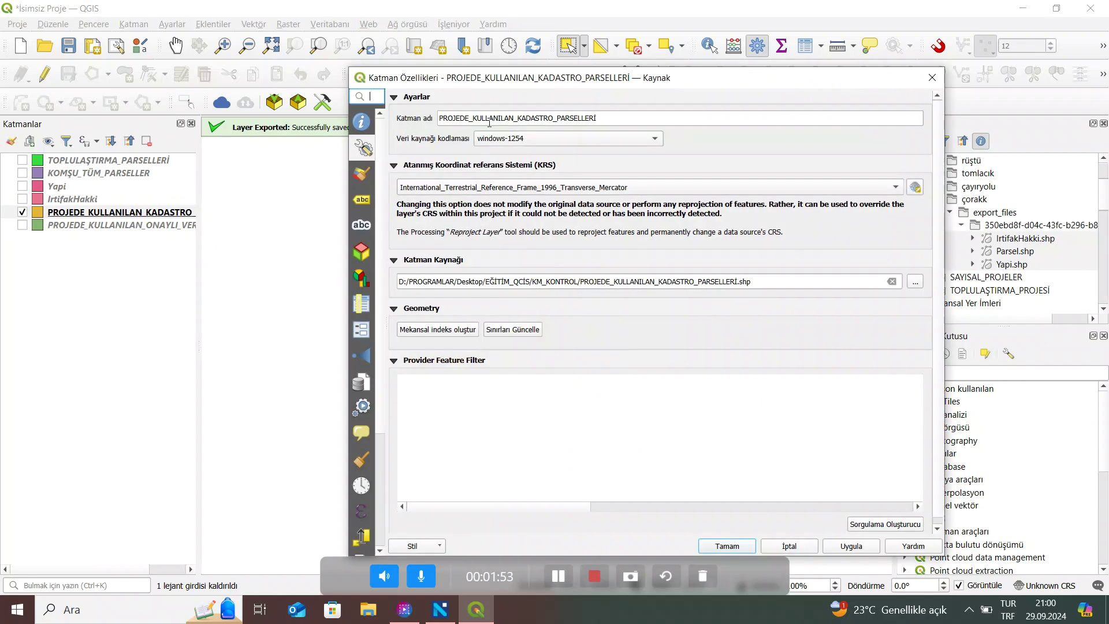
{"action": "left_click", "coordinate": [932, 77]}
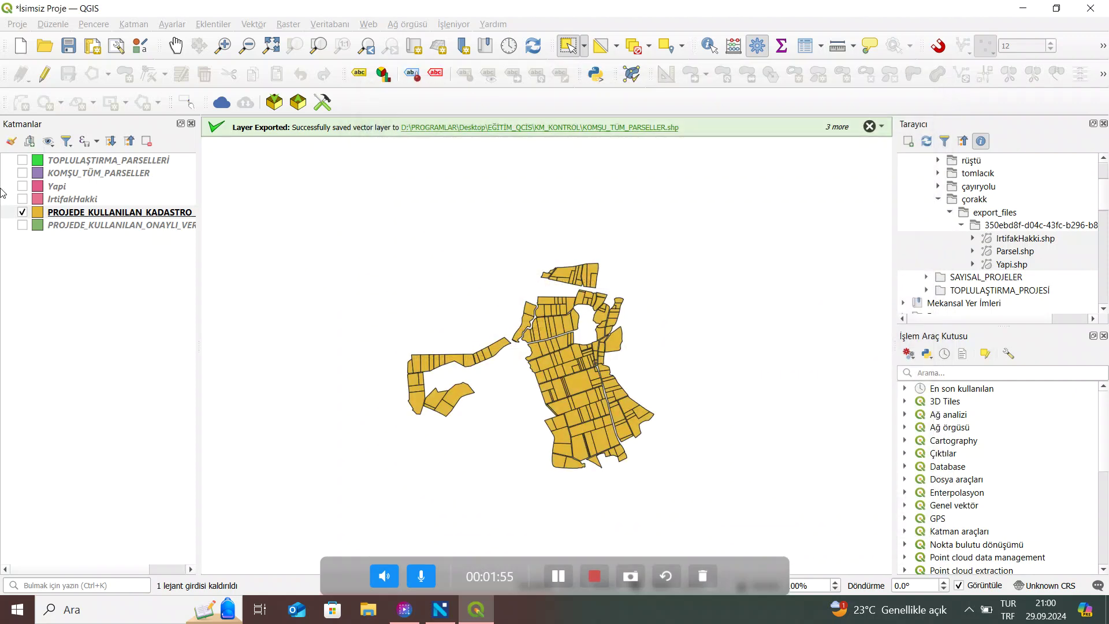
Step: Display the PROJEDE_KULLANILAN_ONAYLI_VER layer and move it above PROJEDE_KULLANILAN_KADASTRO_PARSELLERİ in the layer order
{"action": "left_click", "coordinate": [22, 225]}
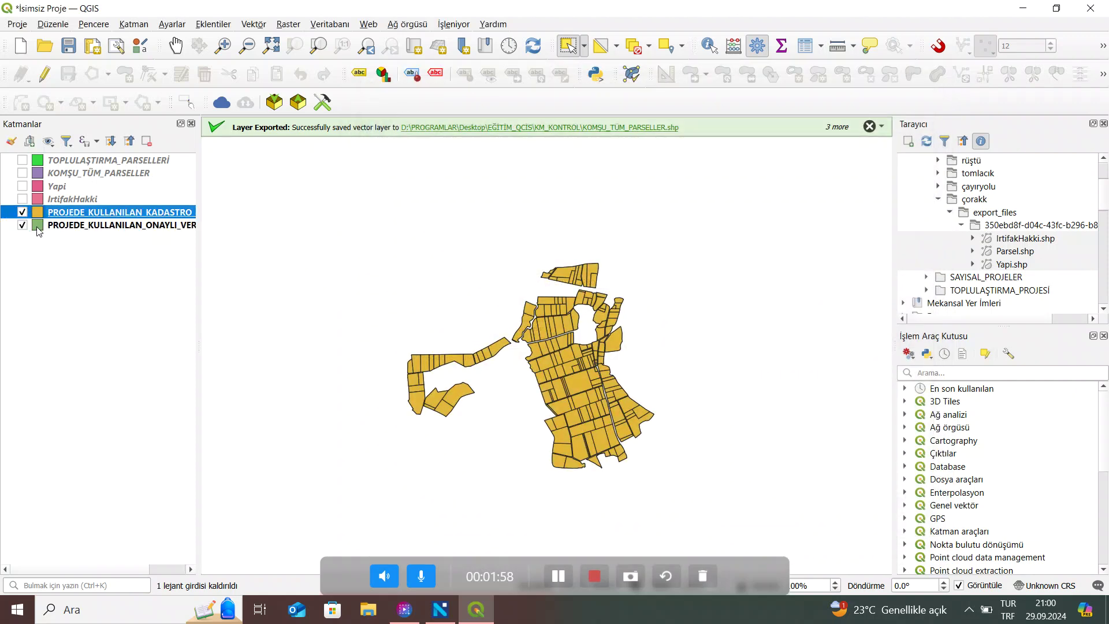
{"action": "scroll", "coordinate": [604, 402], "scroll_direction": "up", "scroll_amount": 3}
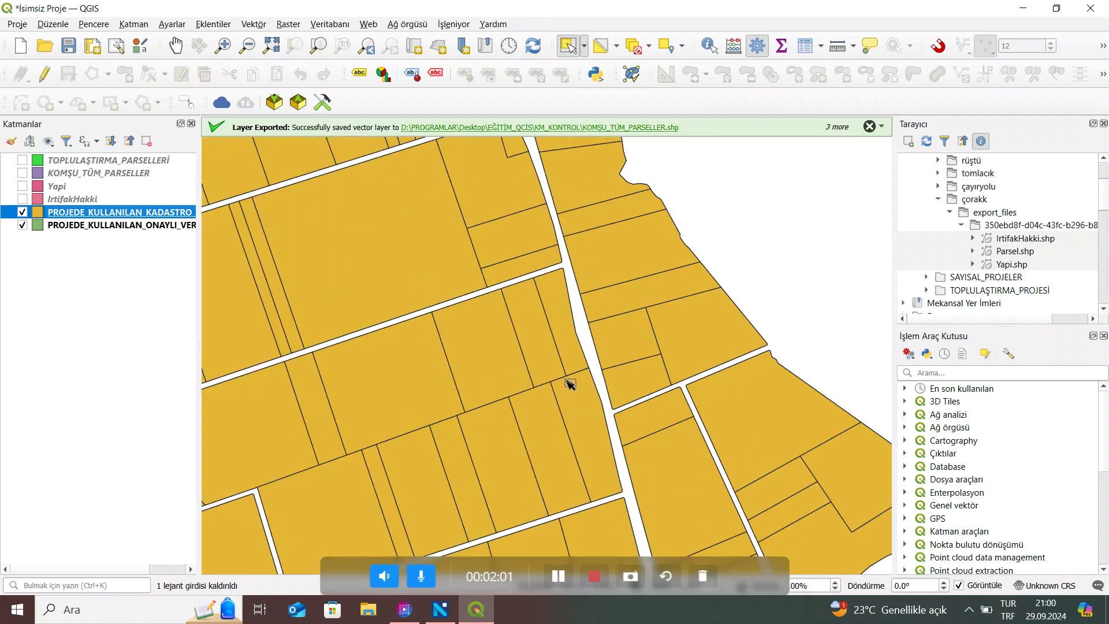
{"action": "scroll", "coordinate": [525, 359], "scroll_direction": "down", "scroll_amount": 2}
{"action": "scroll", "coordinate": [381, 352], "scroll_direction": "down", "scroll_amount": 2}
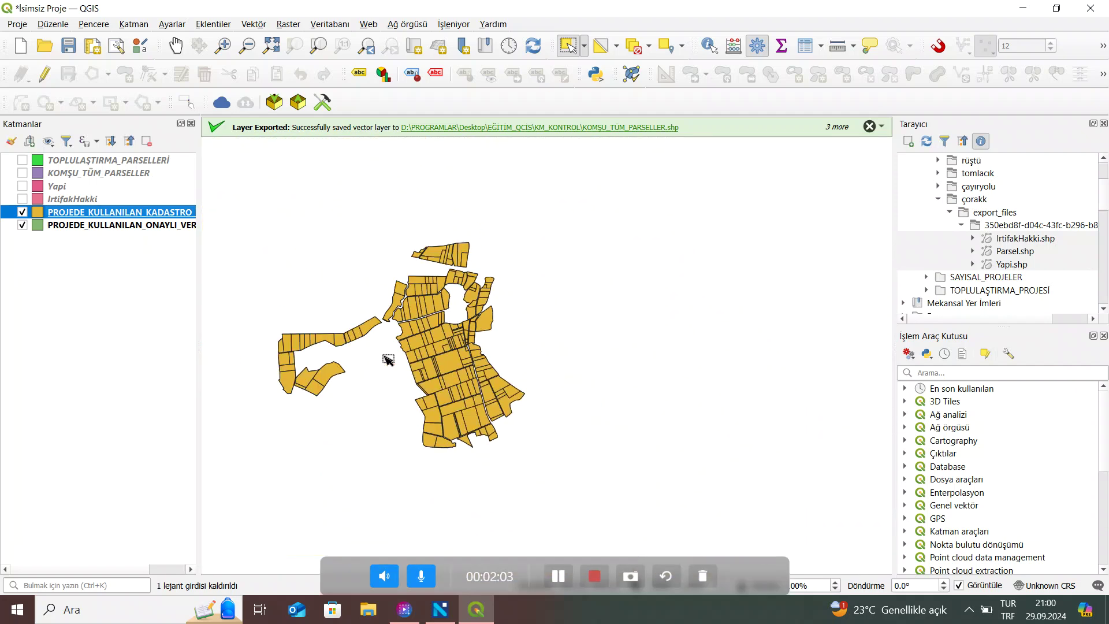
{"action": "scroll", "coordinate": [465, 330], "scroll_direction": "up", "scroll_amount": 2}
{"action": "scroll", "coordinate": [488, 329], "scroll_direction": "up", "scroll_amount": 1}
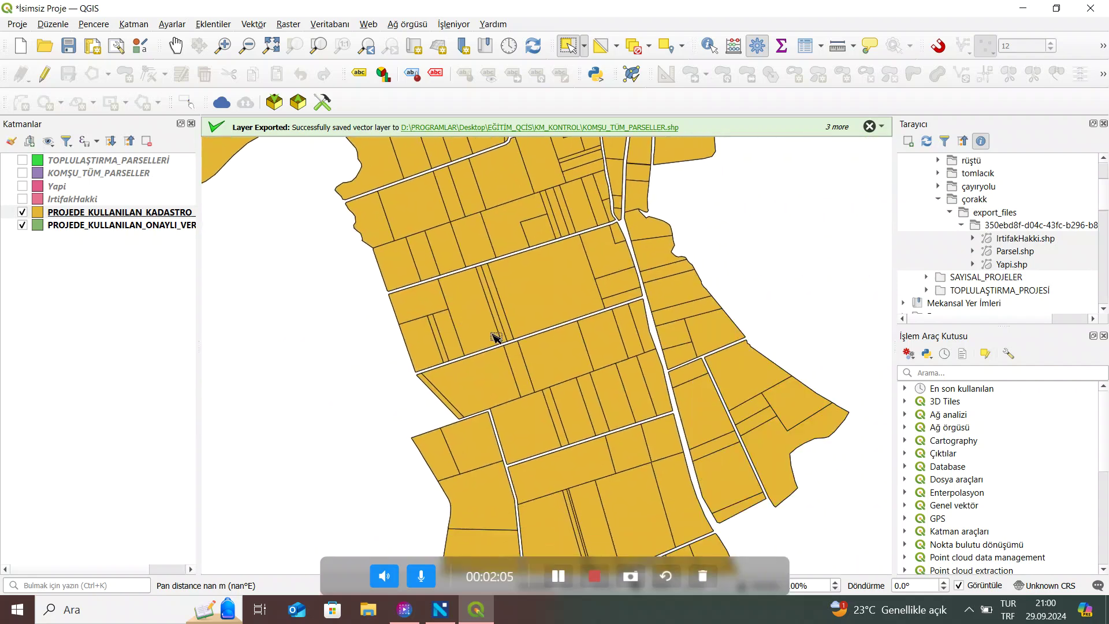
{"action": "scroll", "coordinate": [500, 334], "scroll_direction": "down", "scroll_amount": 2}
{"action": "left_click_drag", "start_coordinate": [66, 226], "coordinate": [75, 212]}
Step: Examine the approved-data parcels at the southern edge of the project against the cadastral parcels for small inner polygons
{"action": "scroll", "coordinate": [526, 354], "scroll_direction": "up", "scroll_amount": 2}
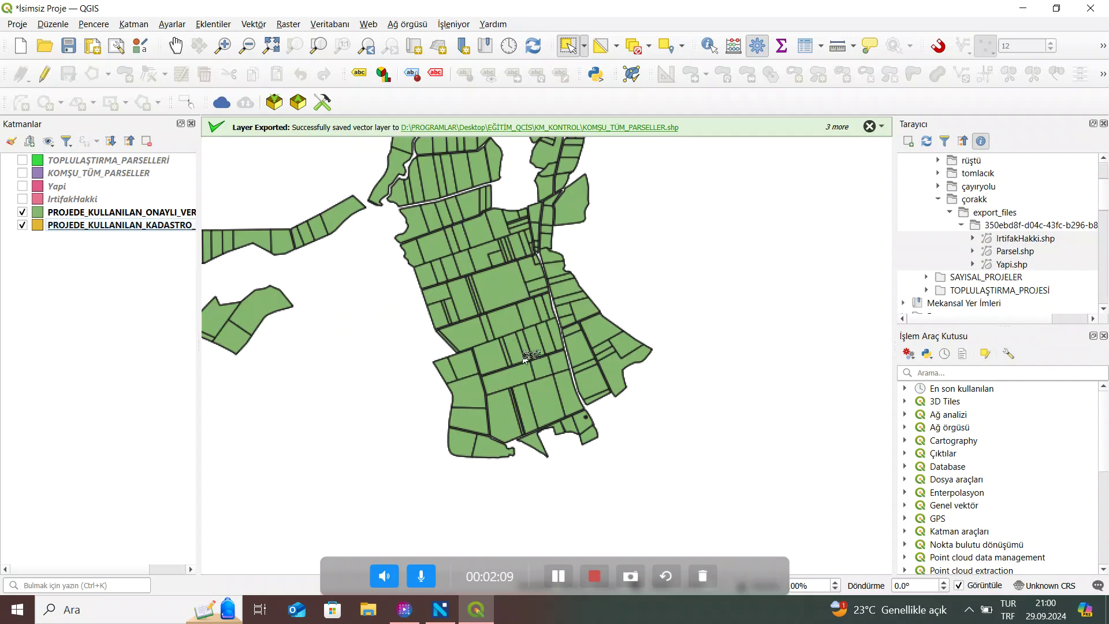
{"action": "scroll", "coordinate": [600, 398], "scroll_direction": "up", "scroll_amount": 1}
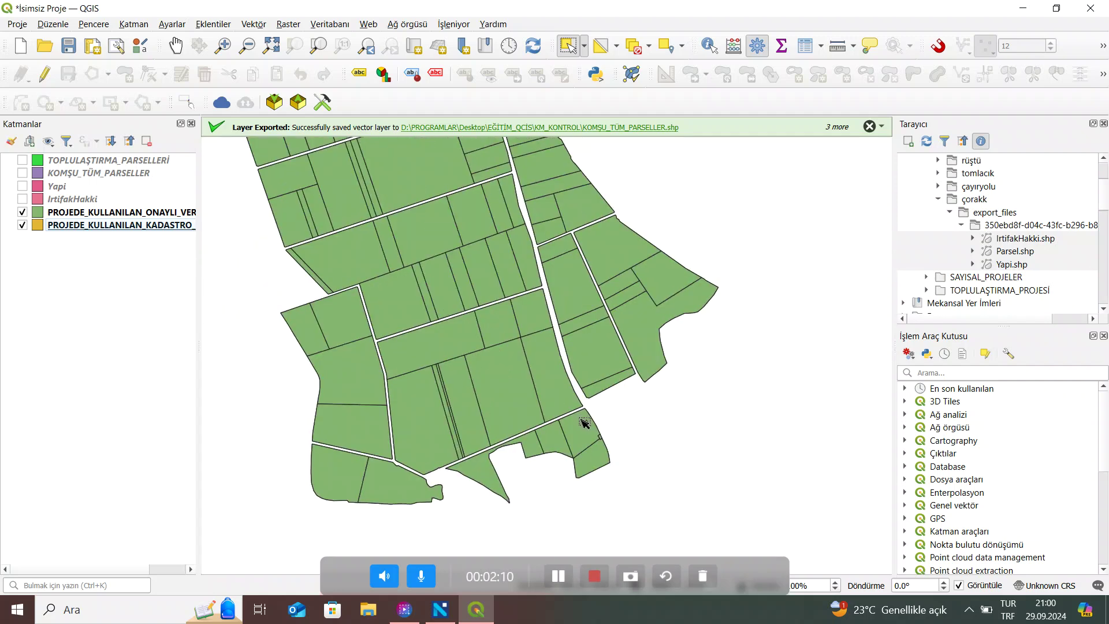
{"action": "left_click", "coordinate": [23, 211]}
{"action": "left_click", "coordinate": [23, 212]}
{"action": "scroll", "coordinate": [595, 420], "scroll_direction": "up", "scroll_amount": 3}
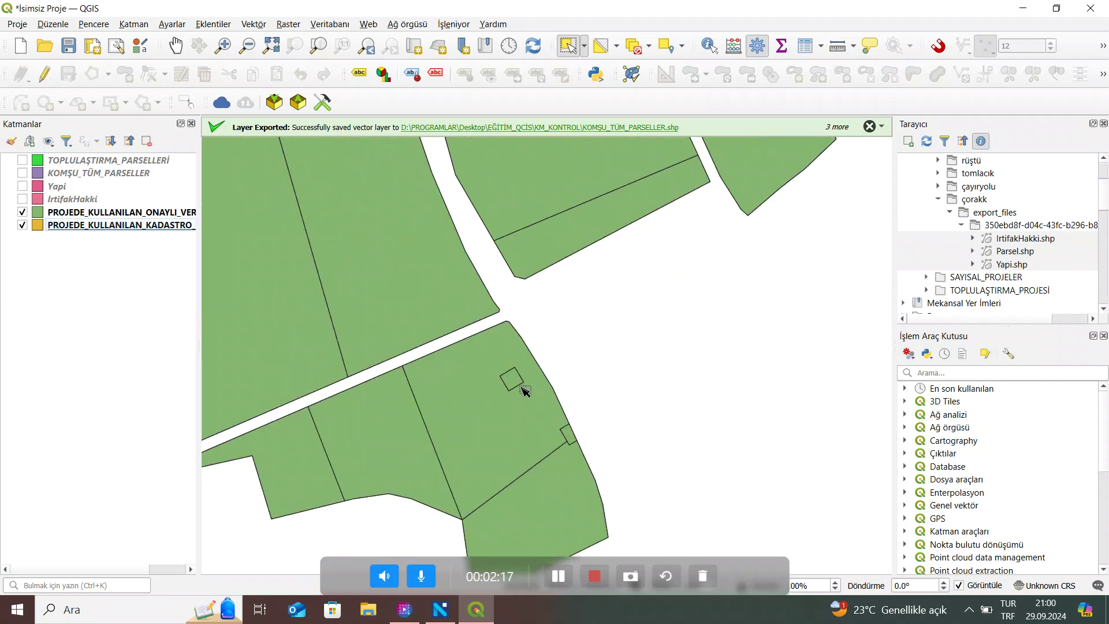
{"action": "scroll", "coordinate": [502, 373], "scroll_direction": "down", "scroll_amount": 2}
{"action": "scroll", "coordinate": [435, 376], "scroll_direction": "down", "scroll_amount": 3}
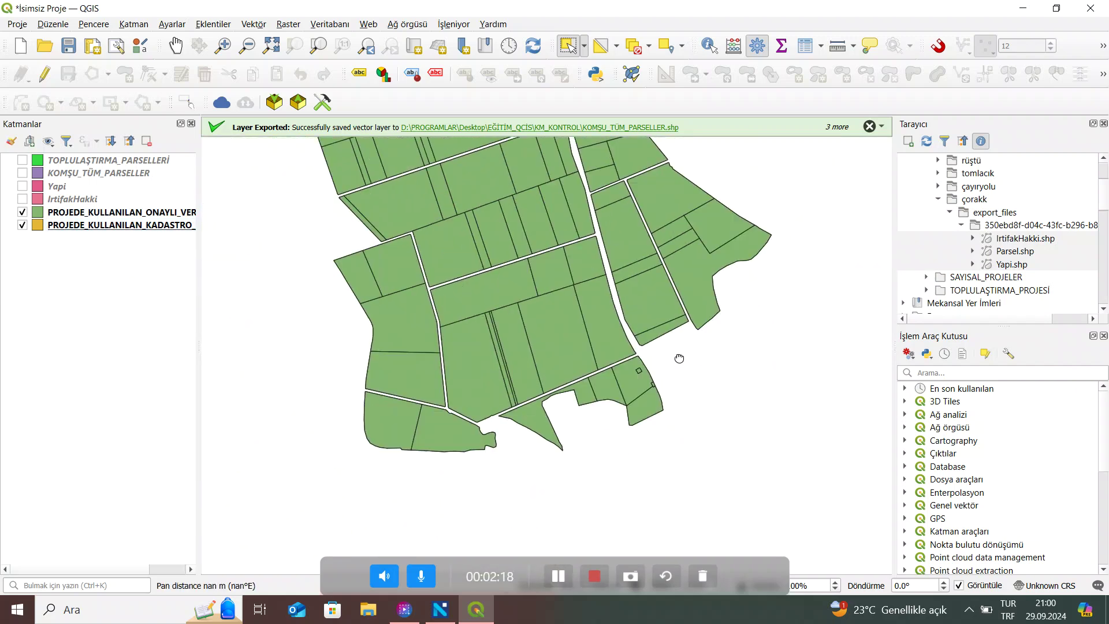
{"action": "left_click_drag", "start_coordinate": [366, 298], "coordinate": [273, 344]}
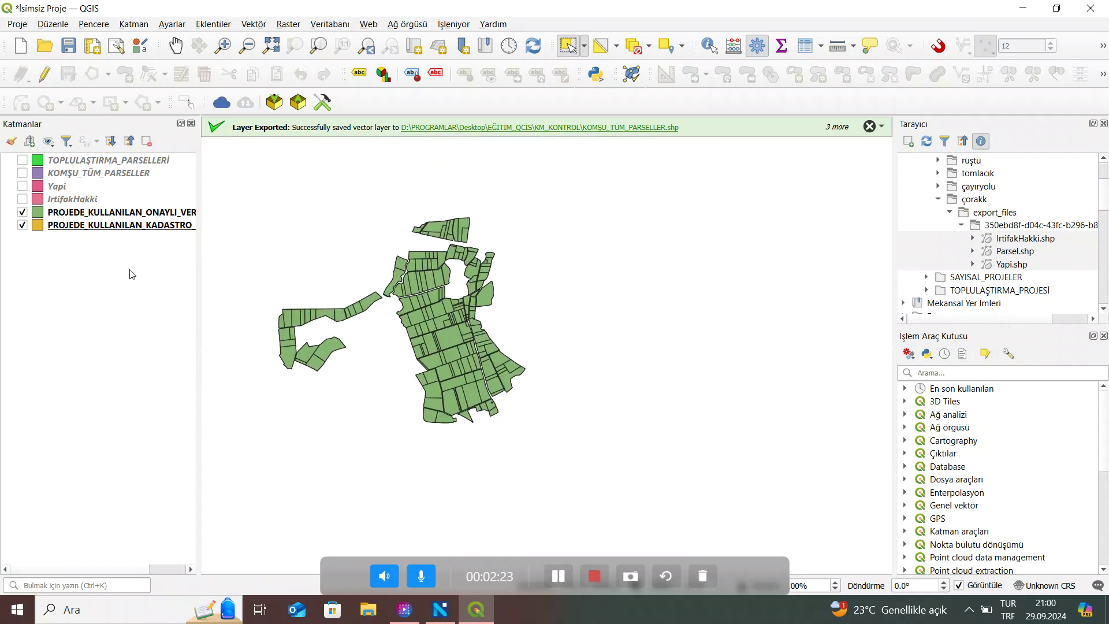
{"action": "left_click", "coordinate": [102, 225]}
{"action": "right_click", "coordinate": [103, 219]}
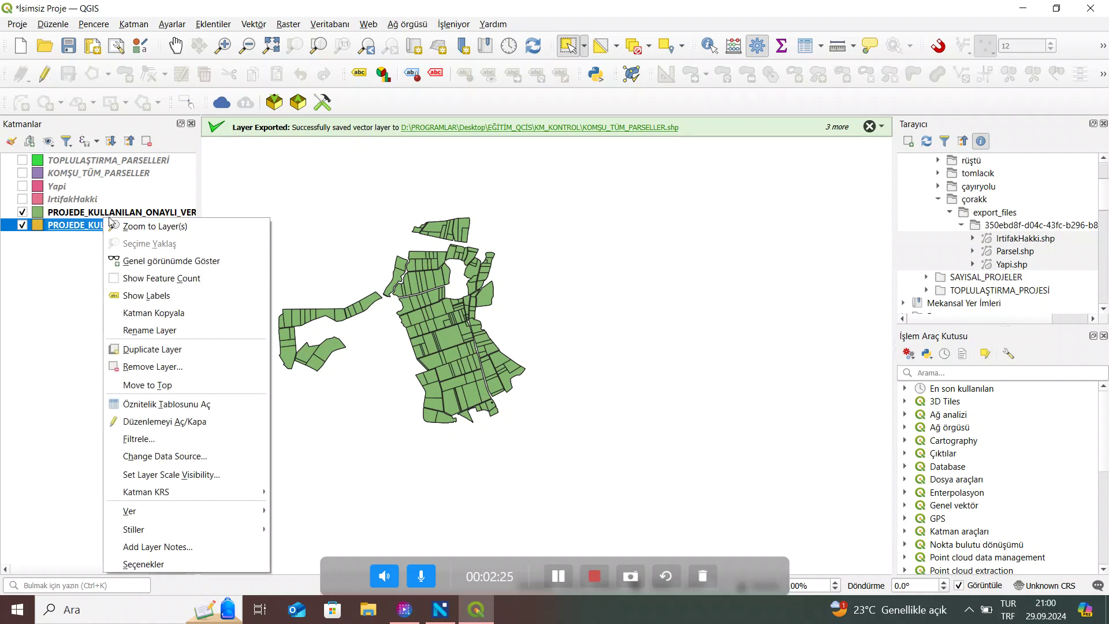
{"action": "left_click", "coordinate": [45, 299]}
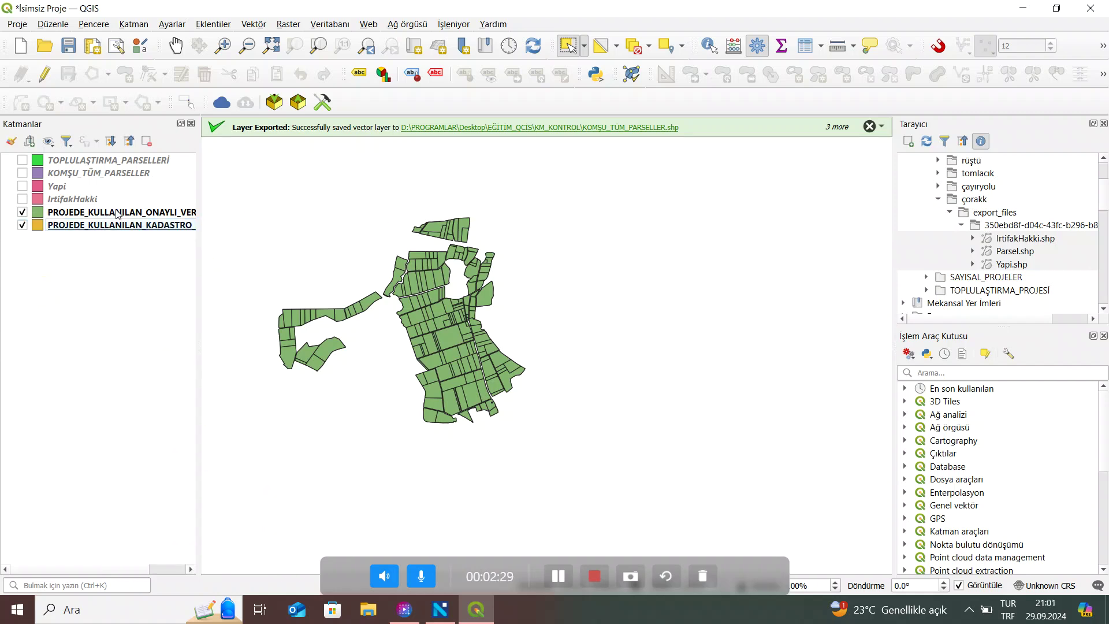
Step: Start exporting the features of PROJEDE_KULLANILAN_KADASTRO_PARSELLERİ in the MS Office Open XML spreadsheet [XLSX] format
{"action": "right_click", "coordinate": [120, 226]}
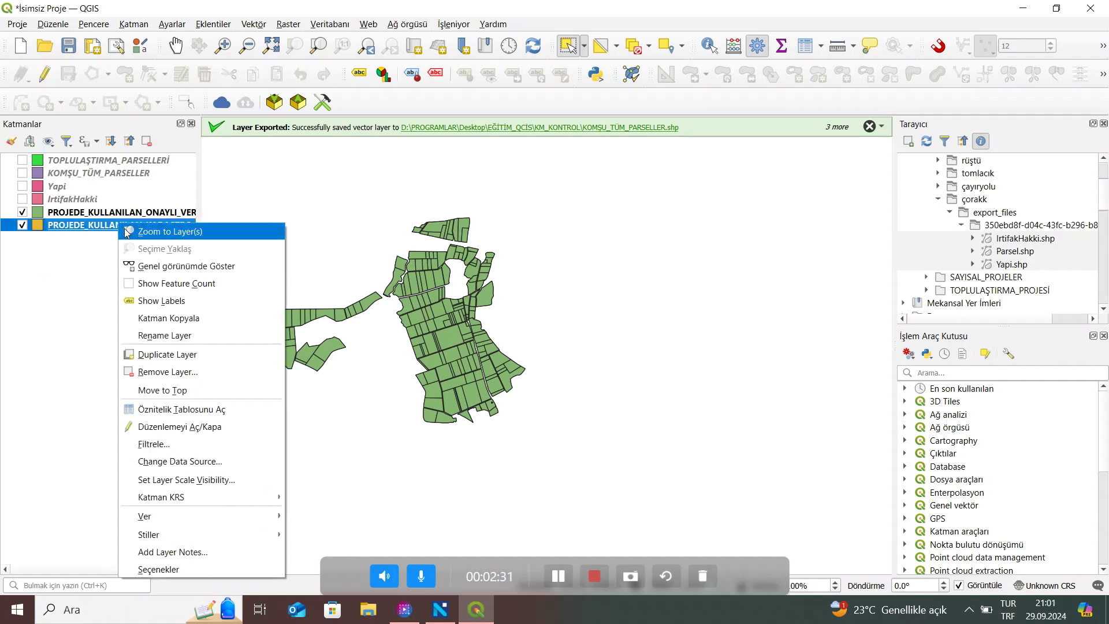
{"action": "mouse_move", "coordinate": [186, 514]}
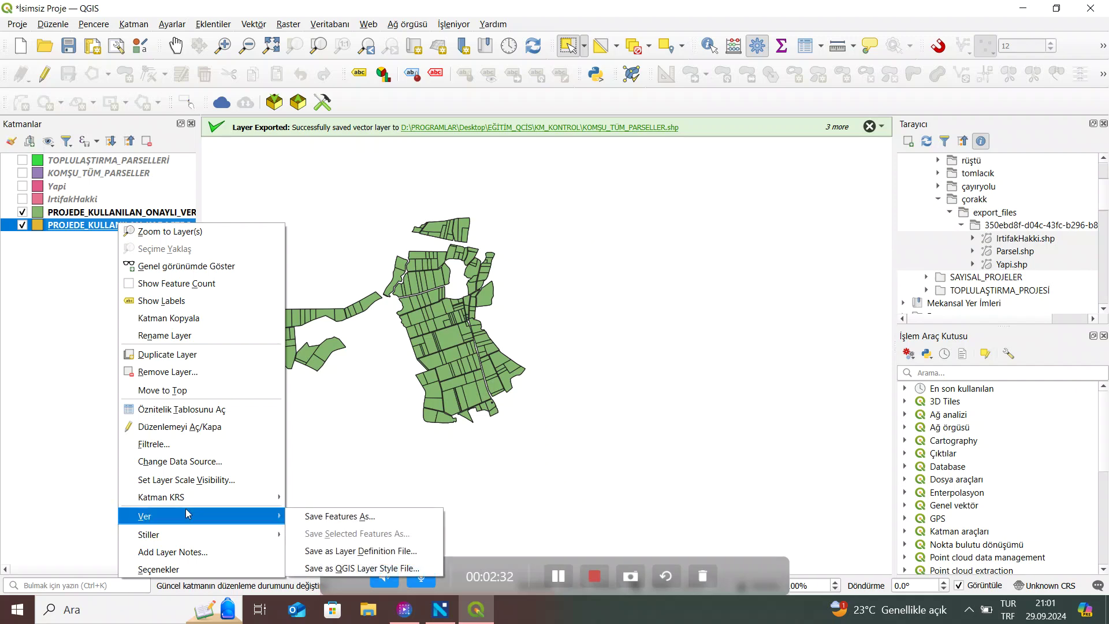
{"action": "left_click", "coordinate": [351, 520]}
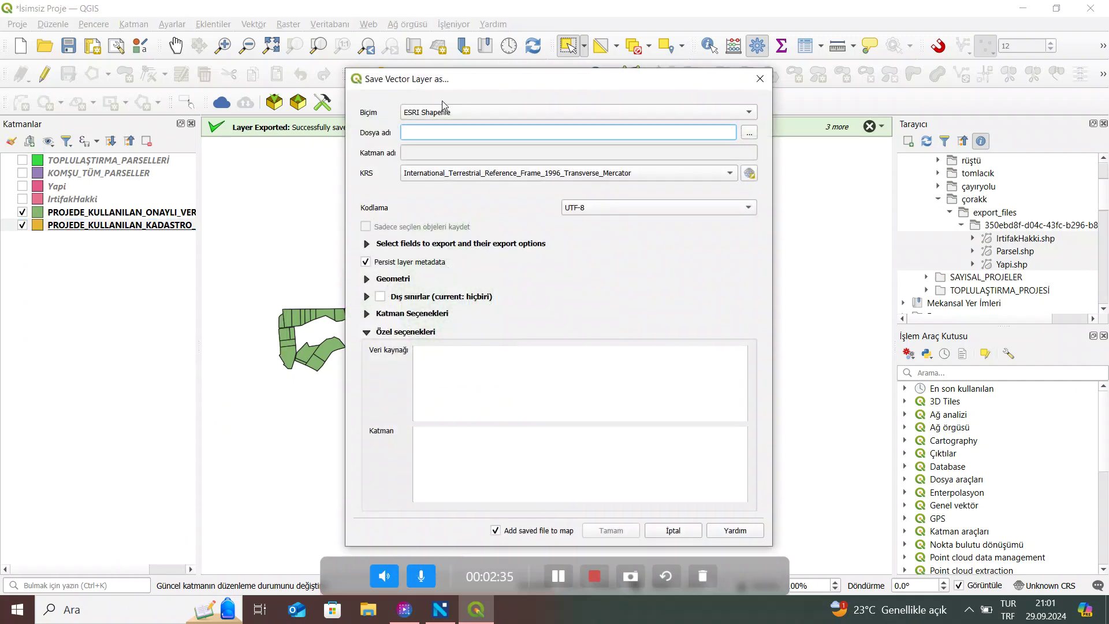
{"action": "left_click", "coordinate": [462, 112]}
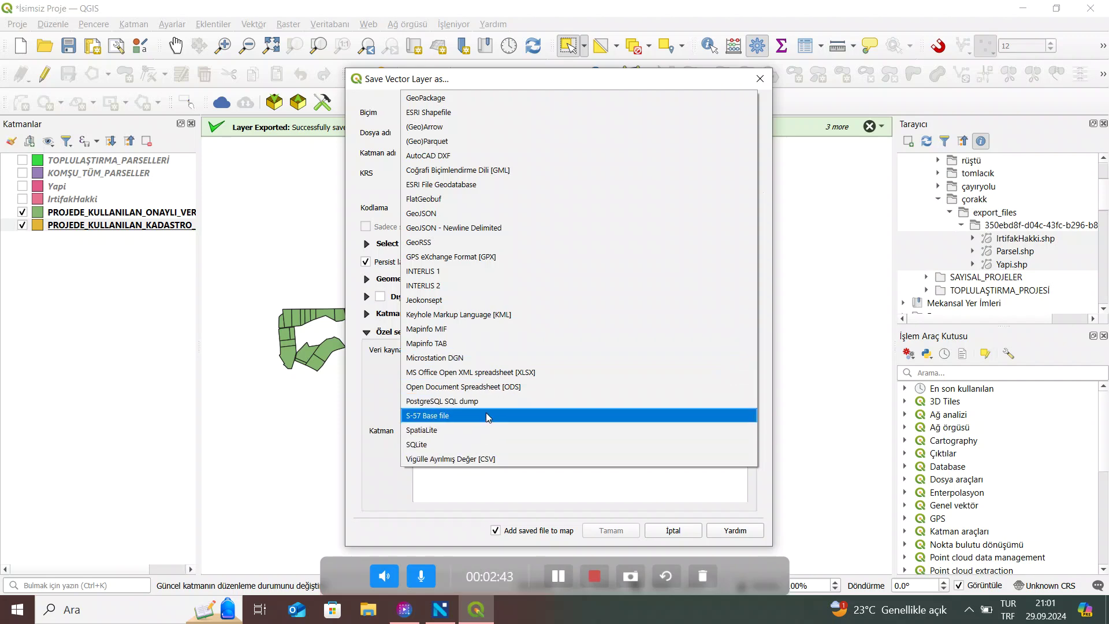
{"action": "left_click", "coordinate": [508, 373]}
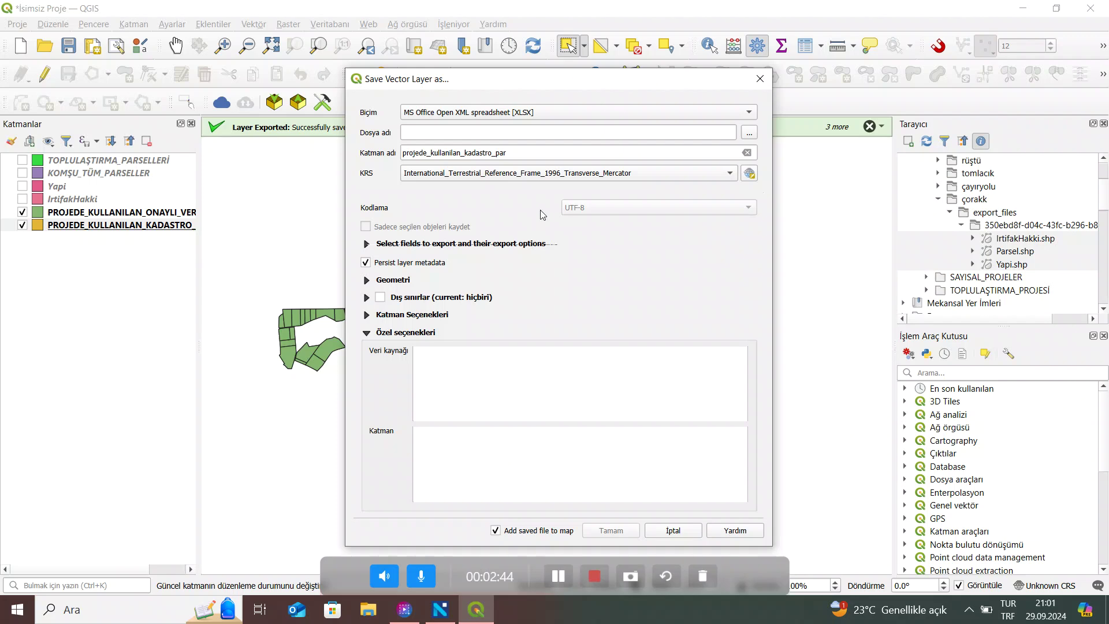
Step: Name the export file ŞANTİYE_PARSELLERİ in the KM_KONTROL folder and run the export
{"action": "left_click", "coordinate": [750, 134]}
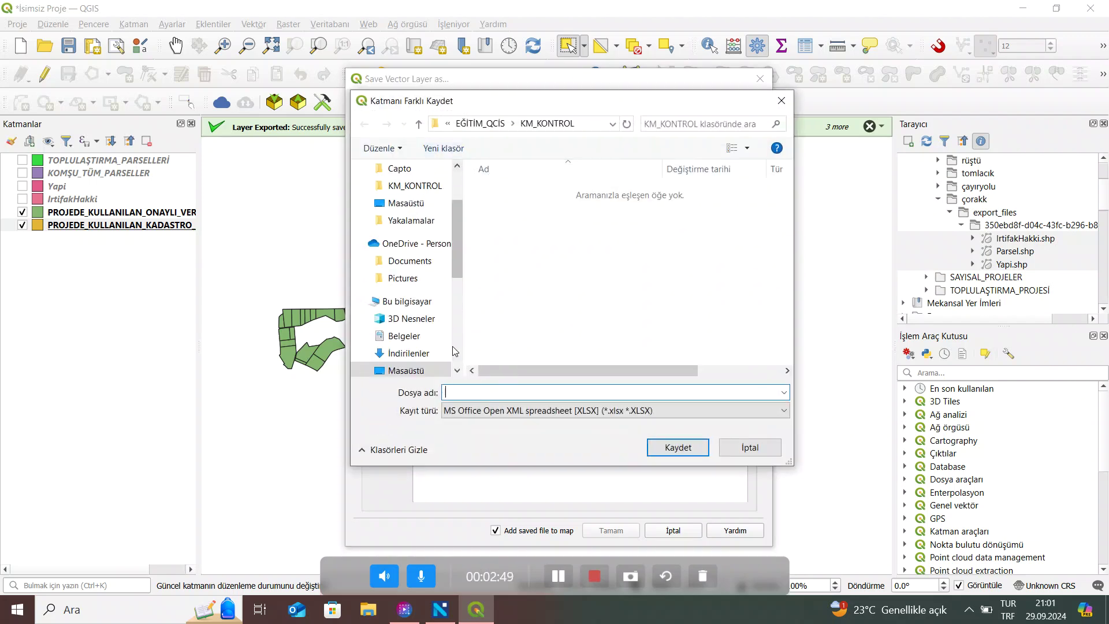
{"action": "type", "text": "PR"}
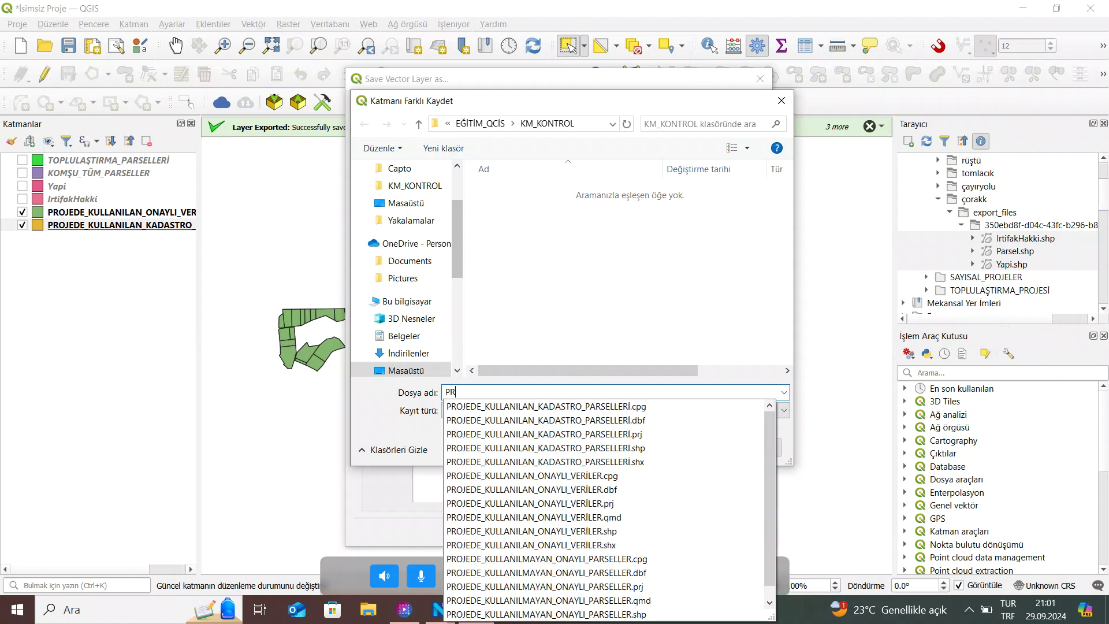
{"action": "key", "text": "BackSpace"}
{"action": "key", "text": "BackSpace"}
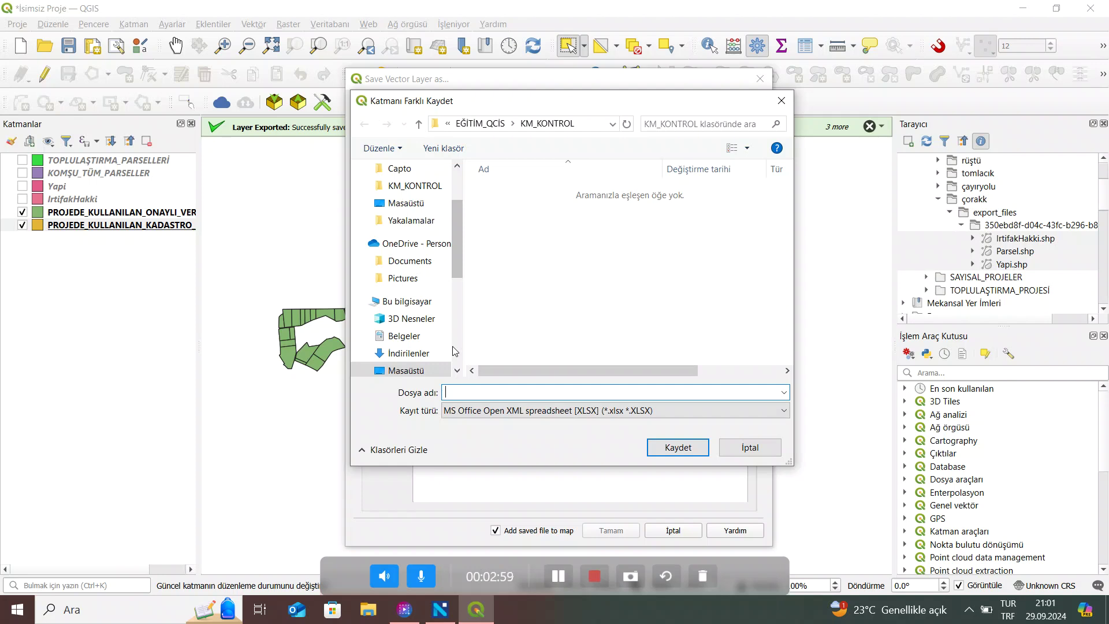
{"action": "type", "text": "ŞANTAY"}
{"action": "left_click", "coordinate": [701, 454]}
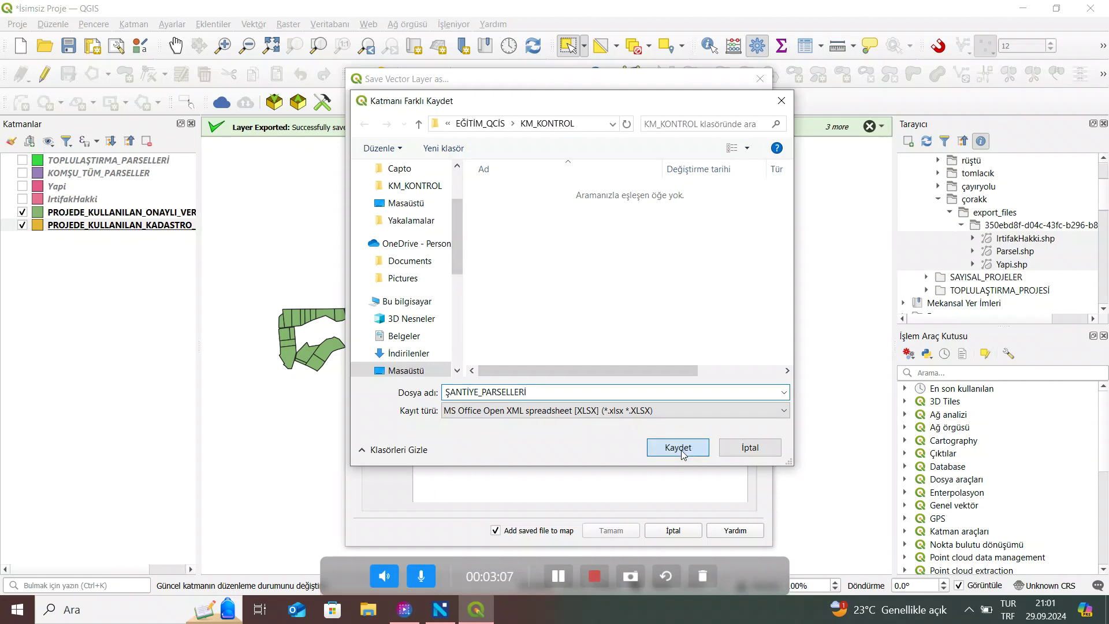
{"action": "left_click", "coordinate": [607, 530]}
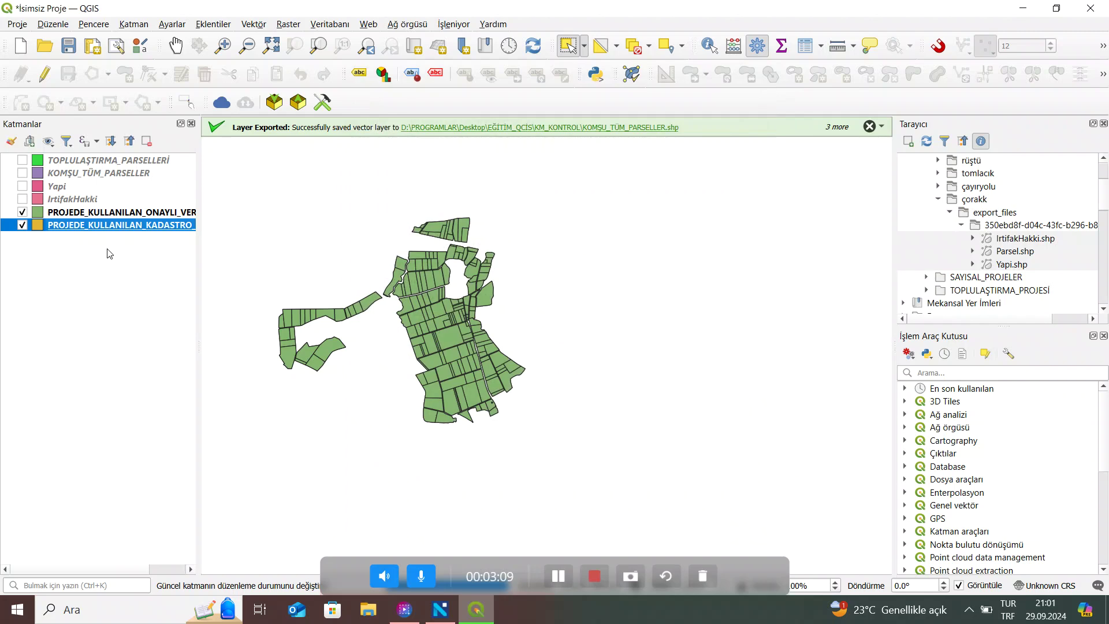
Step: Export the PROJEDE_KULLANILAN_ONAYLI_VERİLER layer to KM_KONTROL as an XLSX spreadsheet named ONAYLI_KADASTRO_PARSELLERİ
{"action": "left_click", "coordinate": [90, 211]}
{"action": "right_click", "coordinate": [90, 212]}
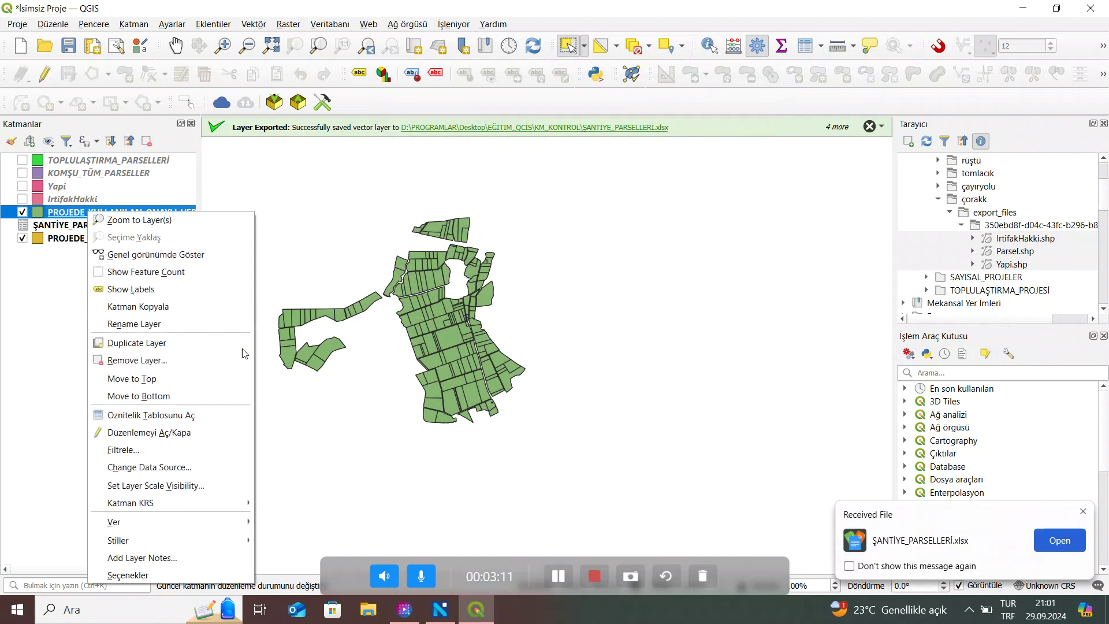
{"action": "mouse_move", "coordinate": [198, 521]}
{"action": "left_click", "coordinate": [276, 522]}
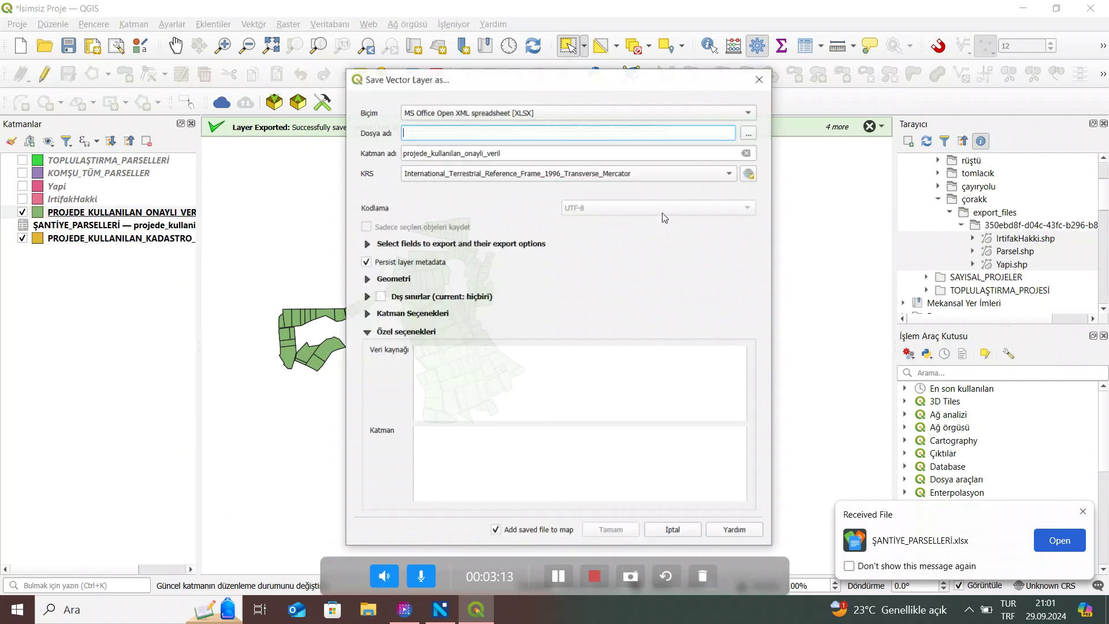
{"action": "left_click", "coordinate": [749, 133]}
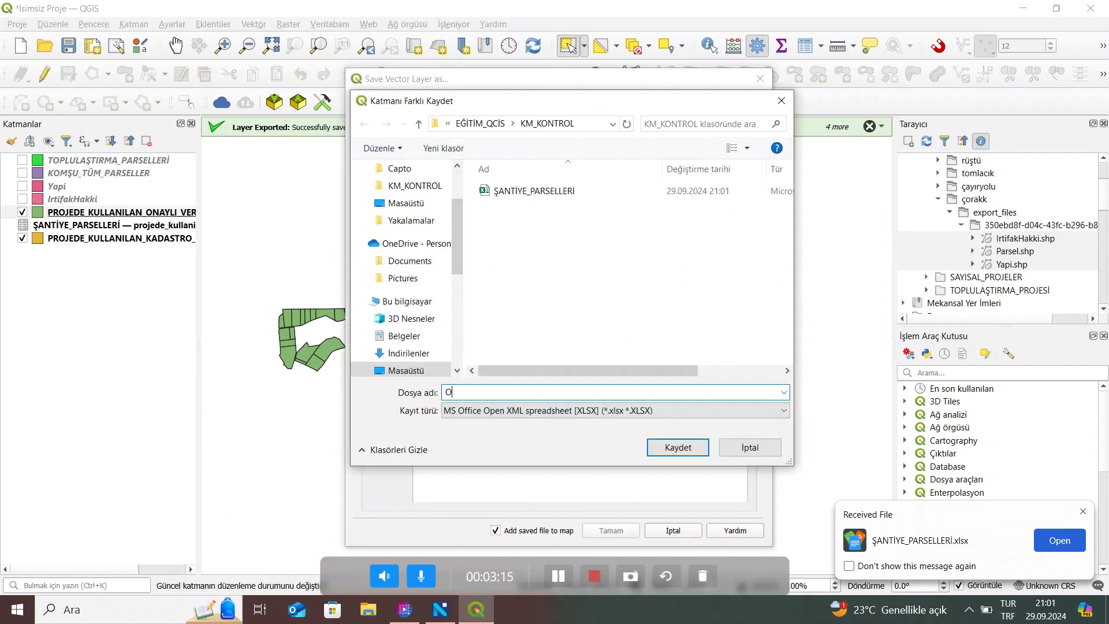
{"action": "type", "text": "ONAYLI_KADASTRO_PARSELLERİ"}
{"action": "key", "text": "Return"}
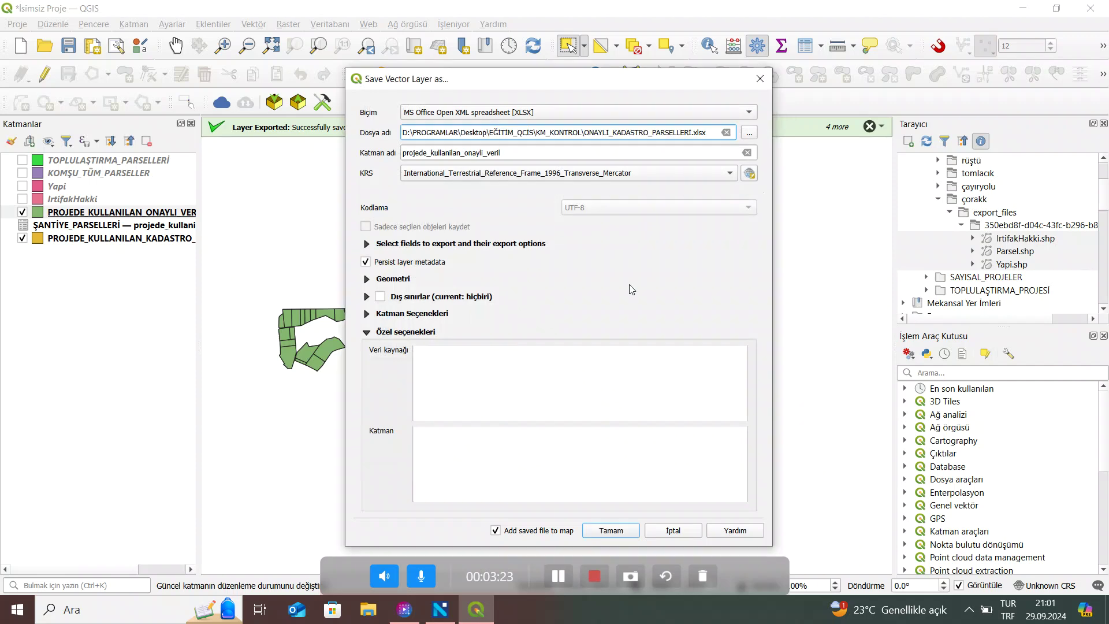
{"action": "left_click", "coordinate": [602, 532]}
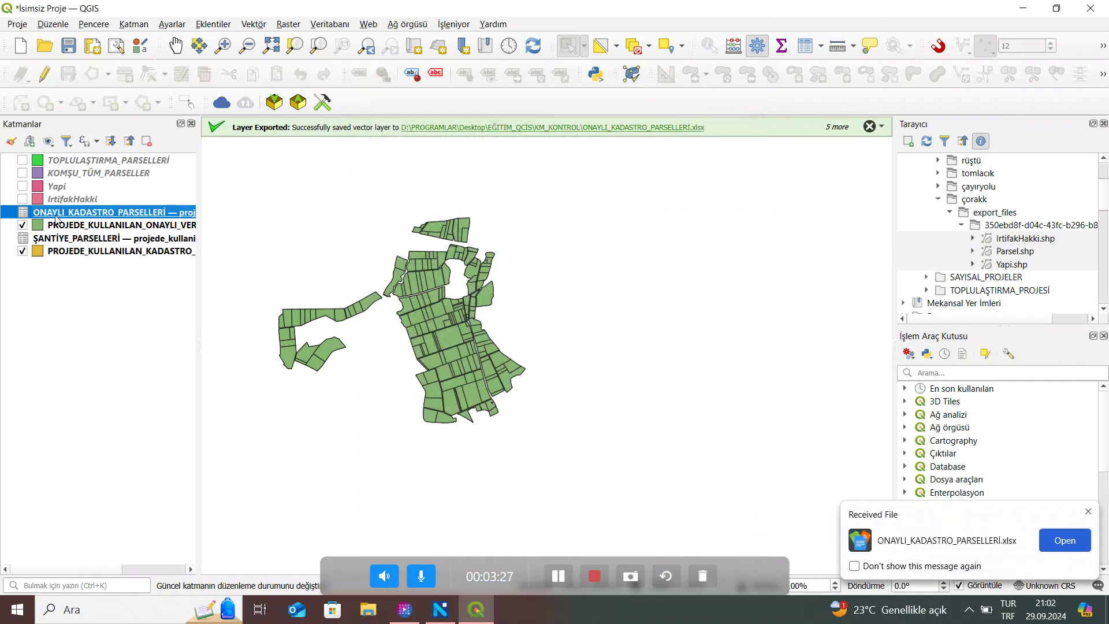
Step: Remove the ONAYLI_KADASTRO_PARSELLERİ and ŞANTİYE_PARSELLERİ spreadsheet tables from the layer list
{"action": "left_click", "coordinate": [86, 243], "text": "ctrl"}
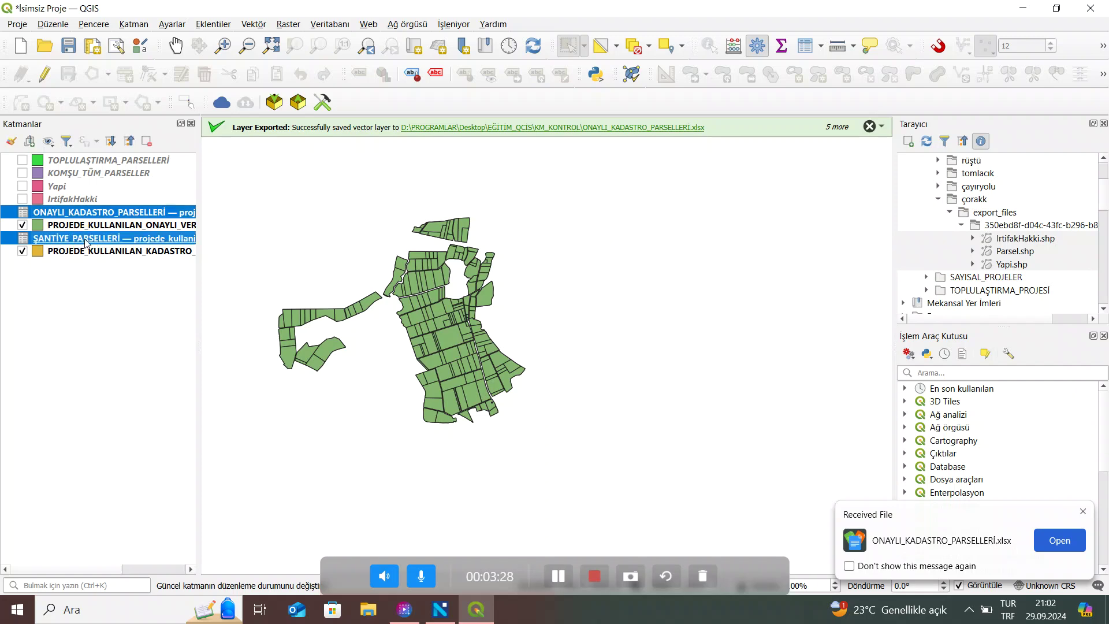
{"action": "left_click", "coordinate": [147, 141]}
{"action": "left_click", "coordinate": [535, 324]}
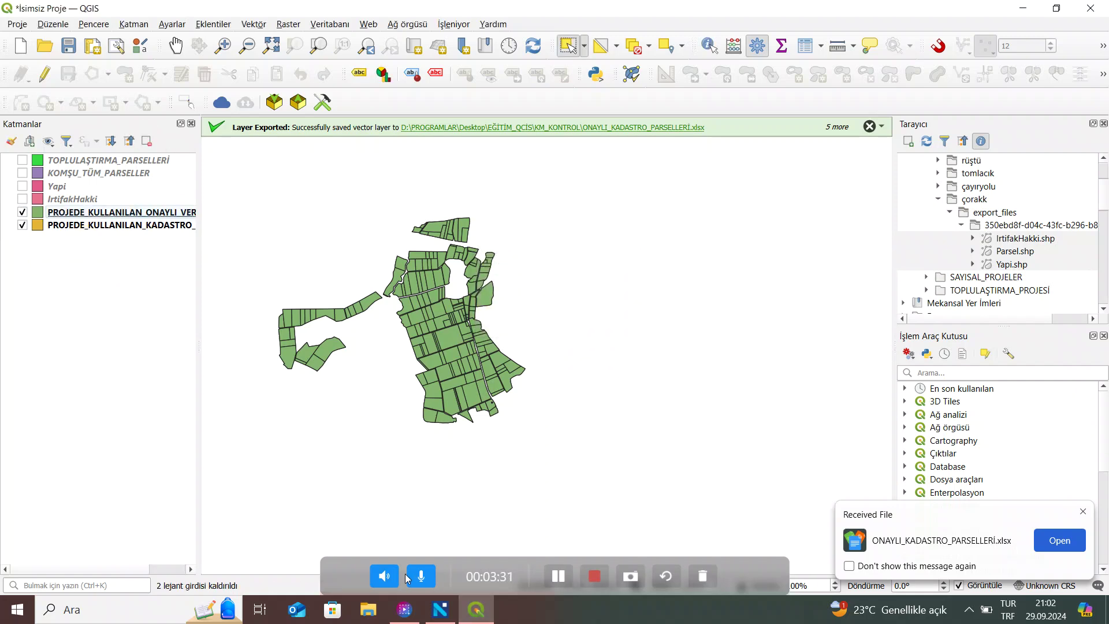
Step: Open the ONAYLI_KADASTRO_PARSELLERİ workbook from EĞİTİM_QCİS\KM_KONTROL in Excel, check its columns and number of records, and close it
{"action": "left_click", "coordinate": [479, 612]}
{"action": "double_click", "coordinate": [144, 167]}
{"action": "left_click", "coordinate": [502, 144]}
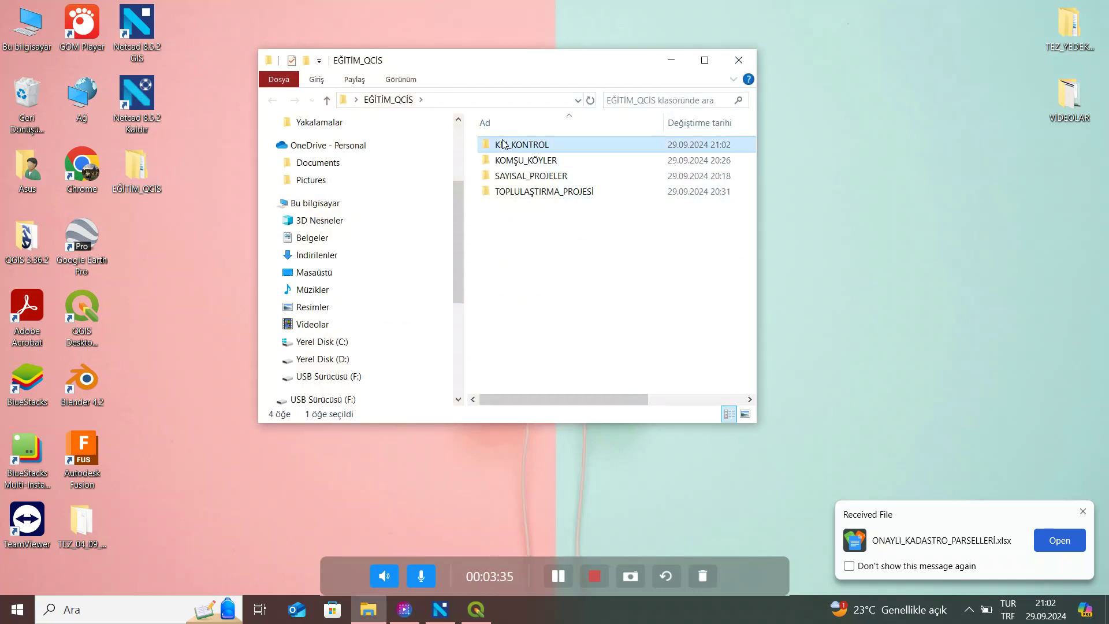
{"action": "double_click", "coordinate": [502, 145]}
{"action": "scroll", "coordinate": [534, 234], "scroll_direction": "down", "scroll_amount": 5}
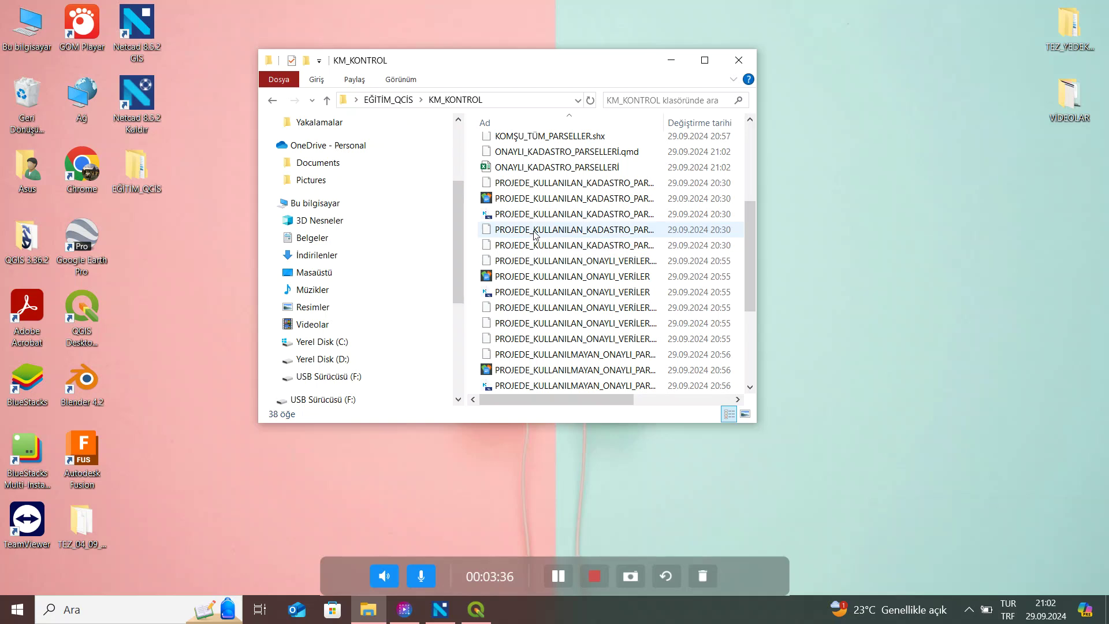
{"action": "double_click", "coordinate": [540, 167]}
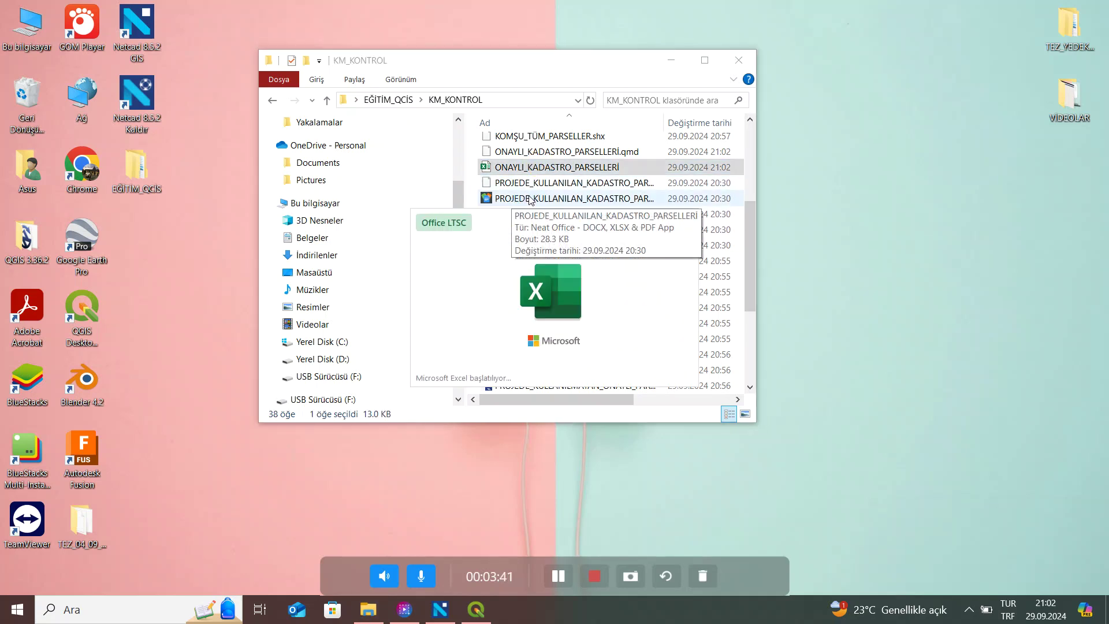
{"action": "scroll", "coordinate": [400, 236], "scroll_direction": "down", "scroll_amount": 20}
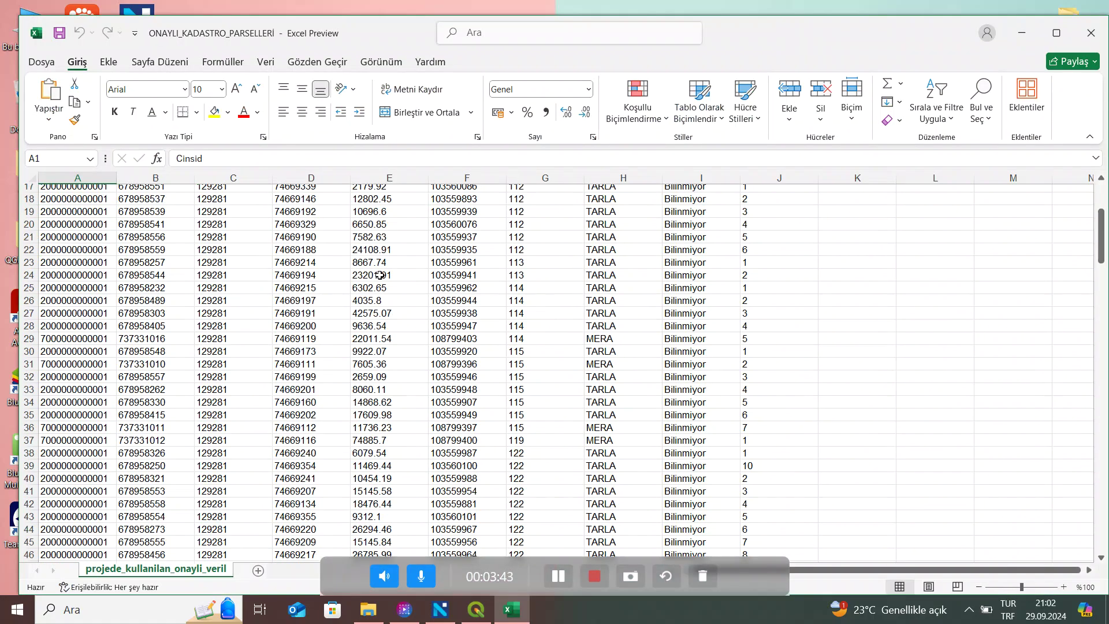
{"action": "scroll", "coordinate": [410, 347], "scroll_direction": "down", "scroll_amount": 20}
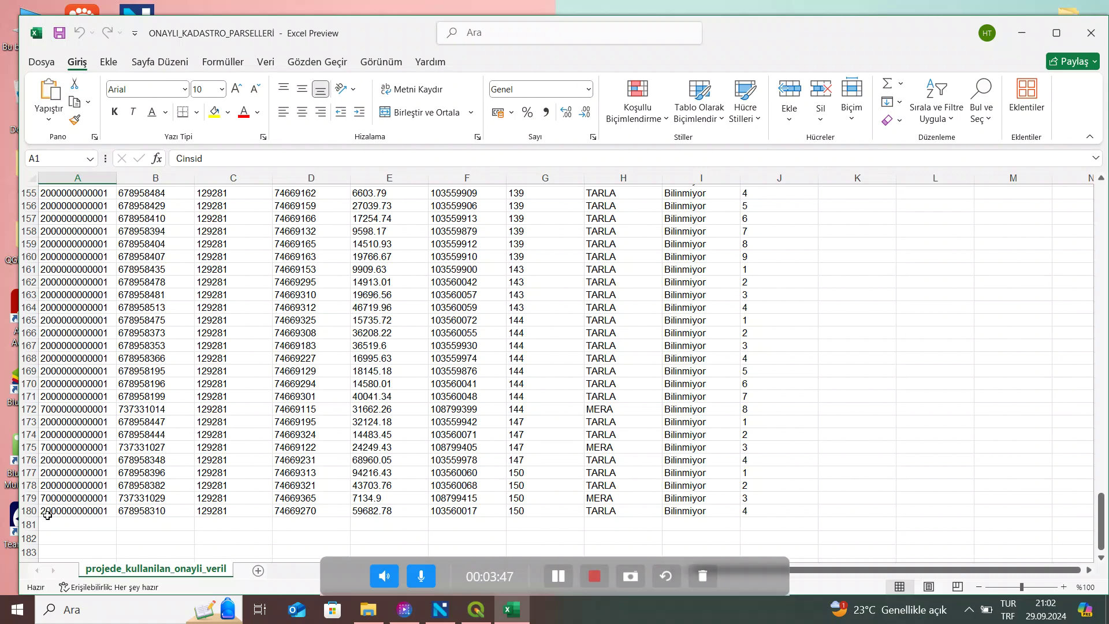
{"action": "scroll", "coordinate": [147, 380], "scroll_direction": "up", "scroll_amount": 12}
{"action": "scroll", "coordinate": [148, 380], "scroll_direction": "up", "scroll_amount": 20}
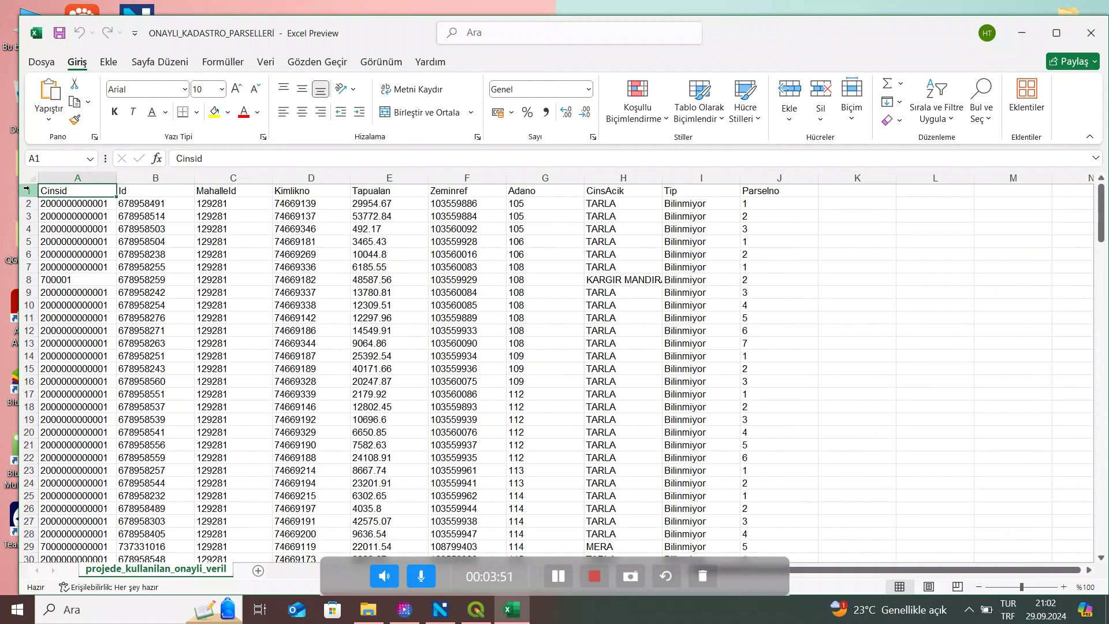
{"action": "left_click", "coordinate": [1091, 26]}
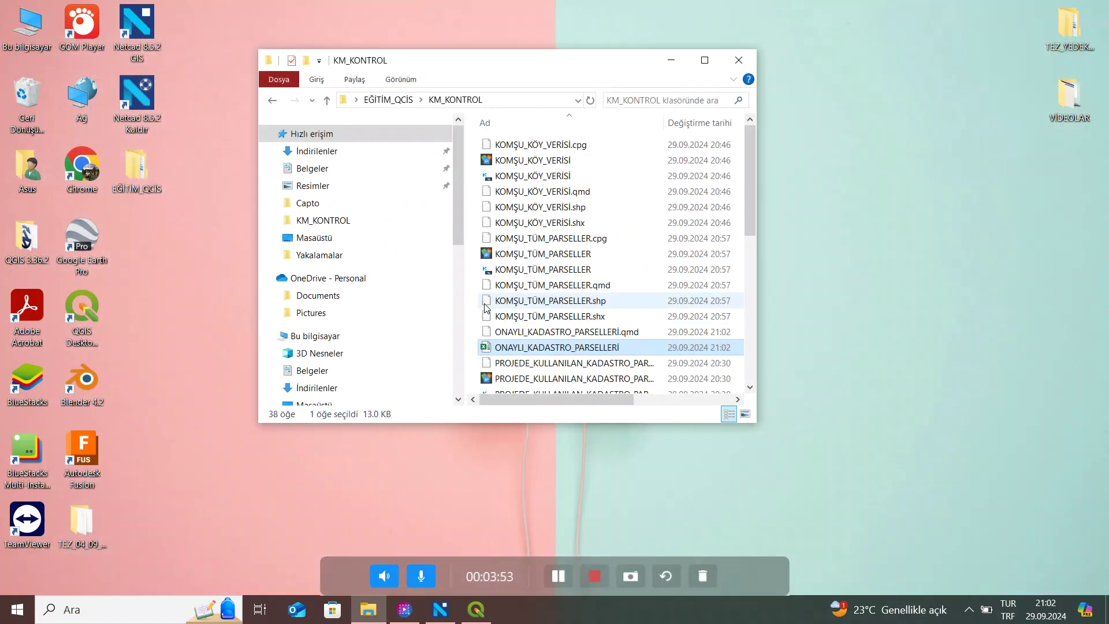
Step: Open the ŞANTİYE_PARSELLERİ workbook from the same folder in Excel, check its columns and number of records, and close it
{"action": "scroll", "coordinate": [554, 308], "scroll_direction": "down", "scroll_amount": 3}
{"action": "double_click", "coordinate": [547, 323]}
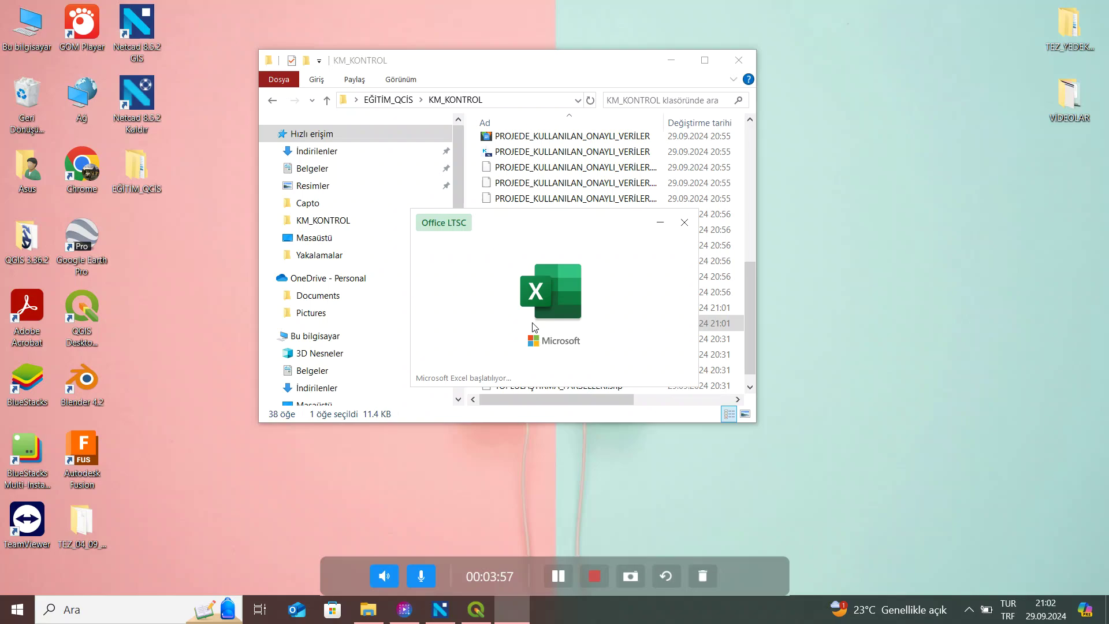
{"action": "scroll", "coordinate": [352, 324], "scroll_direction": "down", "scroll_amount": 8}
{"action": "scroll", "coordinate": [306, 314], "scroll_direction": "down", "scroll_amount": 20}
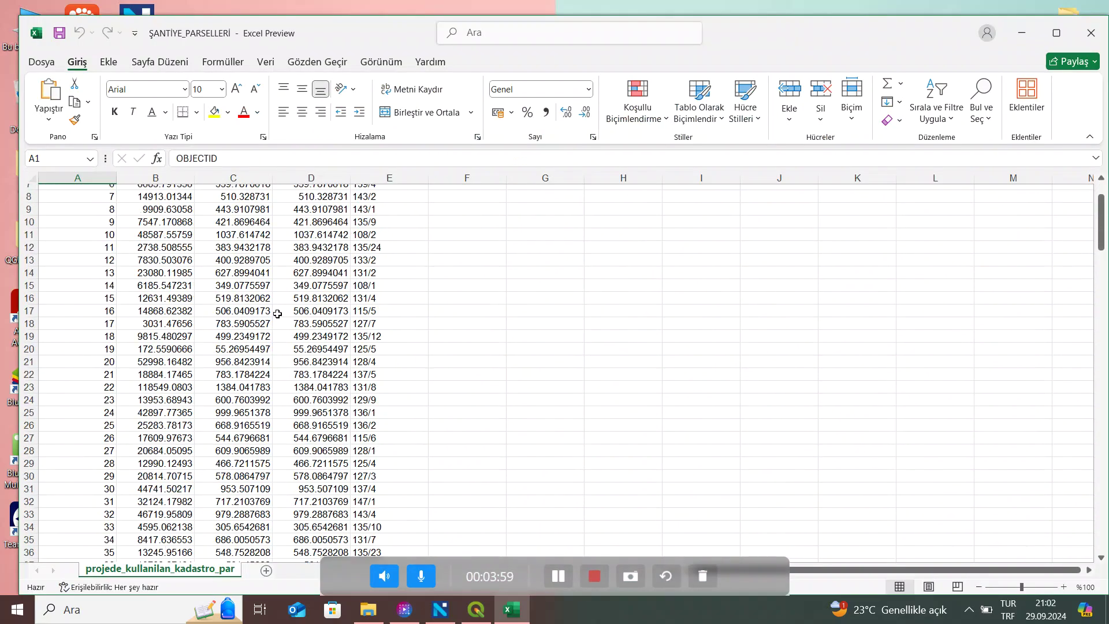
{"action": "scroll", "coordinate": [306, 315], "scroll_direction": "down", "scroll_amount": 20}
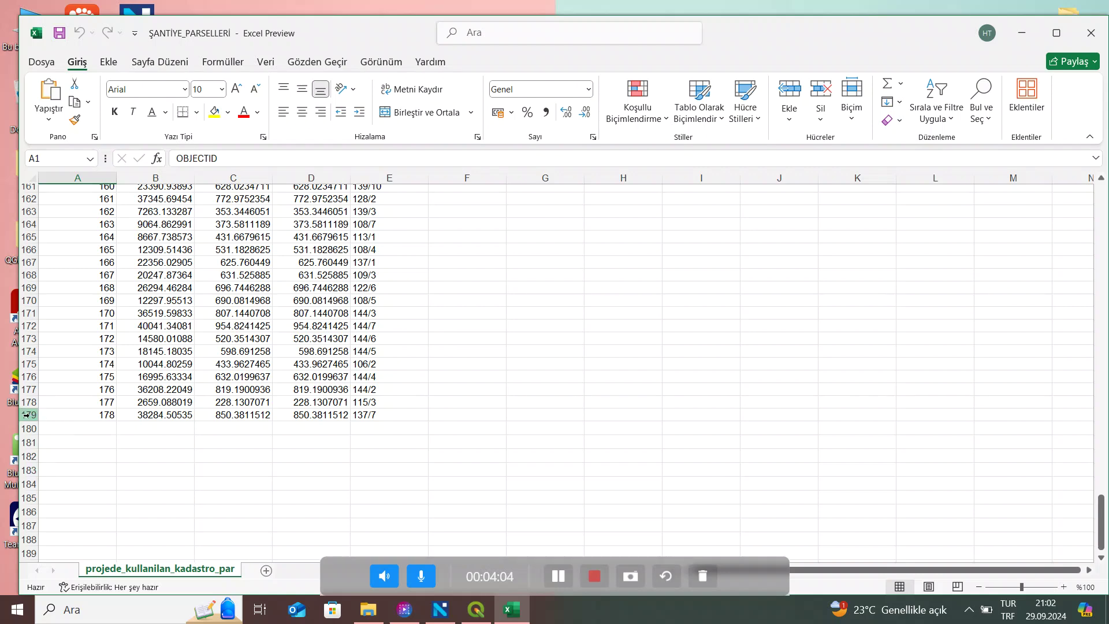
{"action": "scroll", "coordinate": [108, 371], "scroll_direction": "up", "scroll_amount": 17}
{"action": "scroll", "coordinate": [108, 342], "scroll_direction": "up", "scroll_amount": 20}
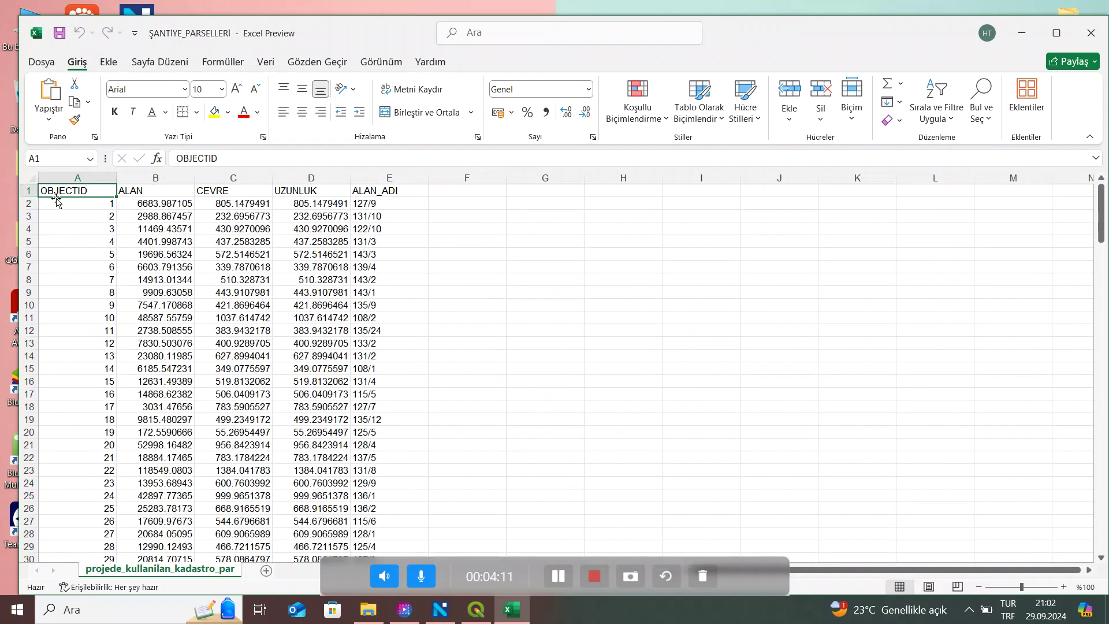
{"action": "scroll", "coordinate": [107, 219], "scroll_direction": "down", "scroll_amount": 2}
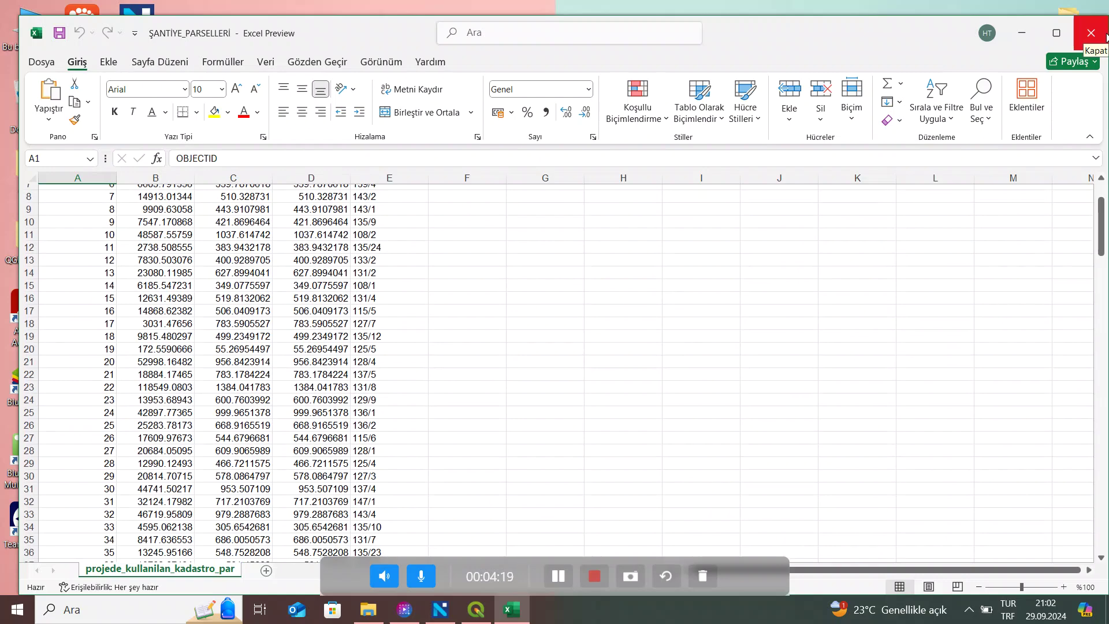
{"action": "left_click", "coordinate": [1091, 33]}
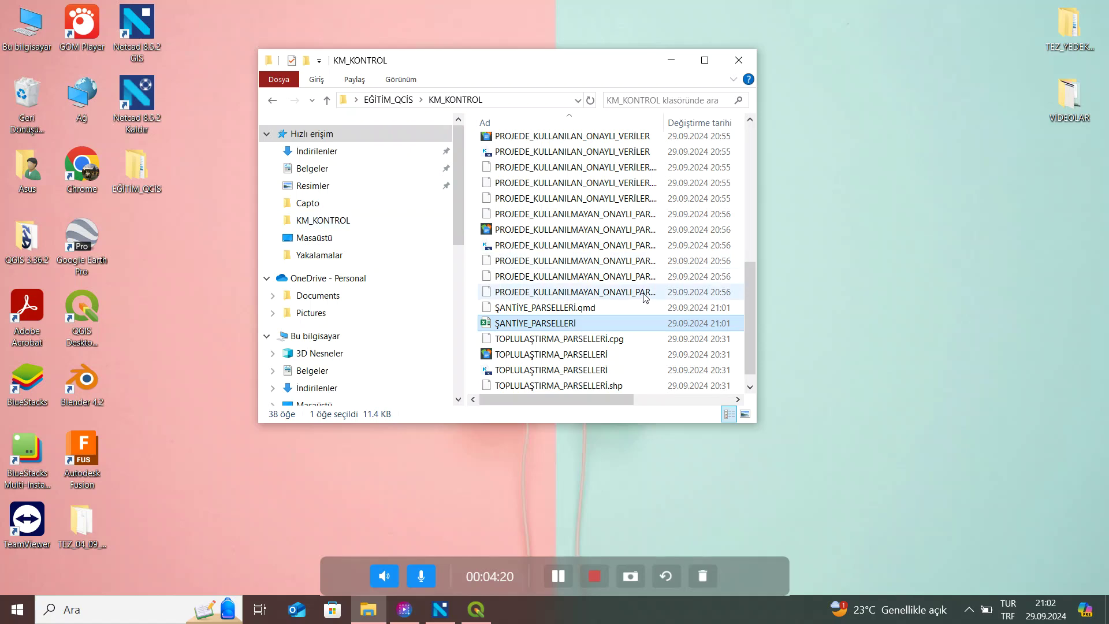
Step: Return to QGIS and compare the approved and cadastral parcels at the project's southeastern edge by hiding and redisplaying the approved-data layer
{"action": "left_click", "coordinate": [750, 64]}
{"action": "left_click", "coordinate": [475, 610]}
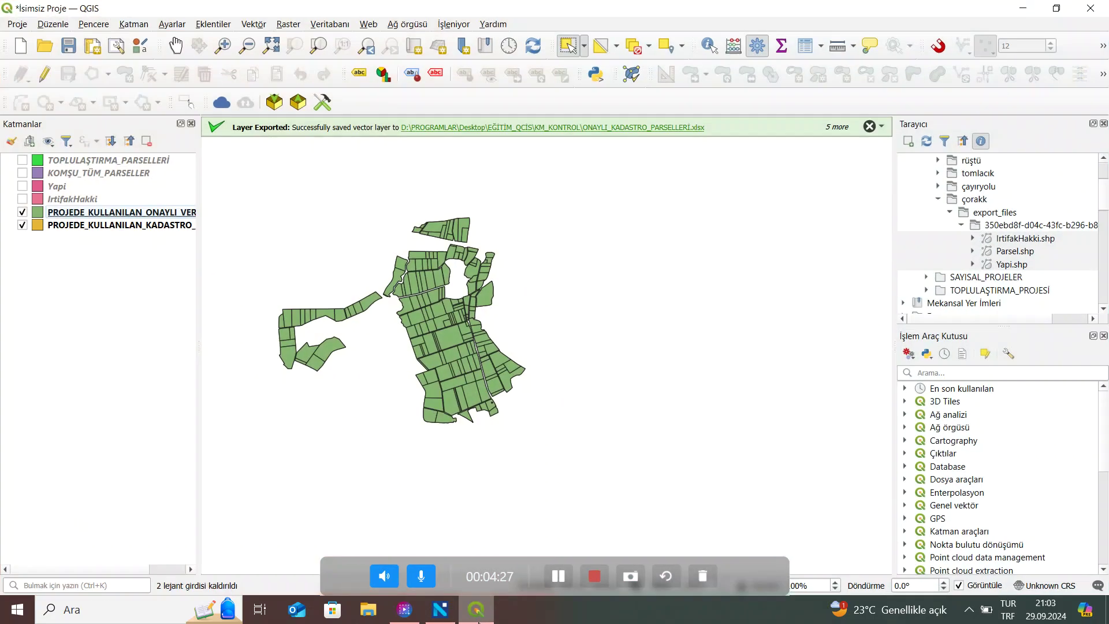
{"action": "scroll", "coordinate": [450, 427], "scroll_direction": "up", "scroll_amount": 2}
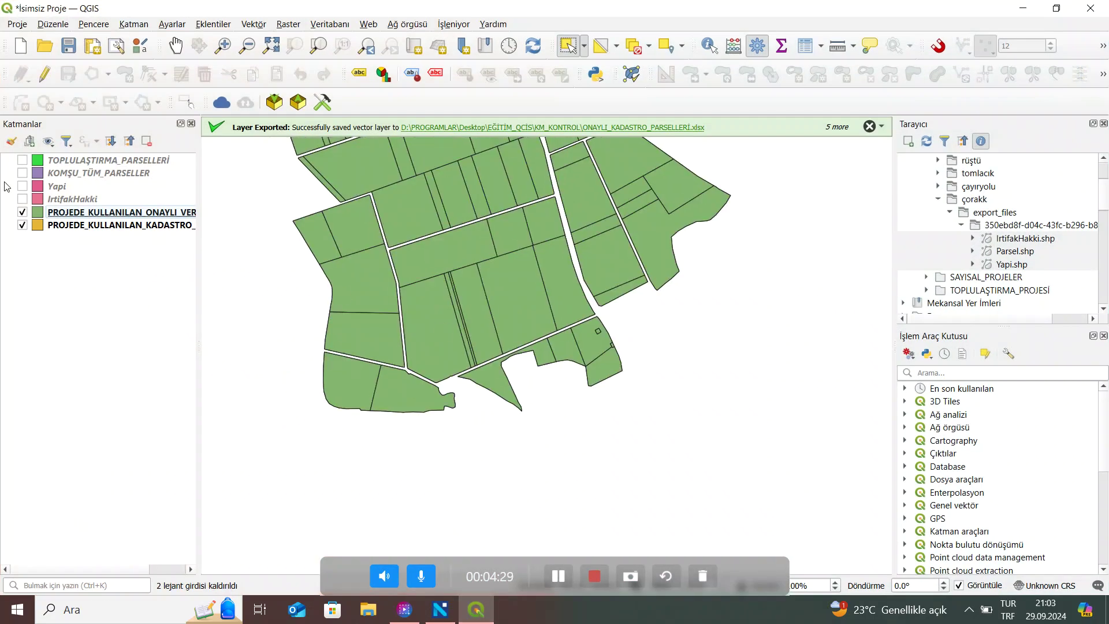
{"action": "left_click", "coordinate": [21, 212]}
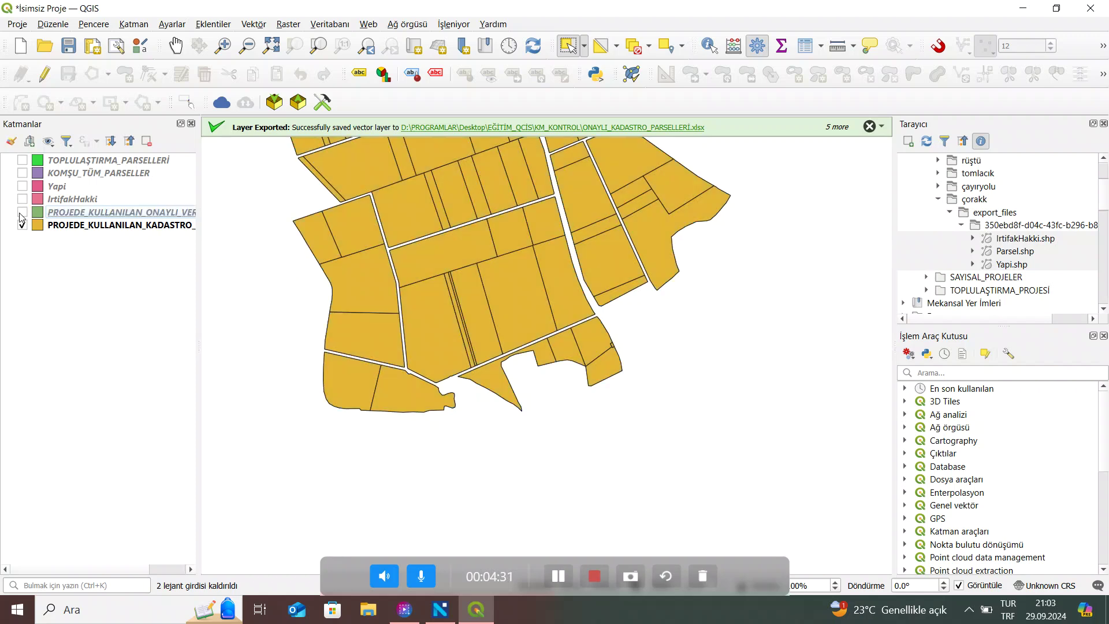
{"action": "scroll", "coordinate": [652, 376], "scroll_direction": "up", "scroll_amount": 2}
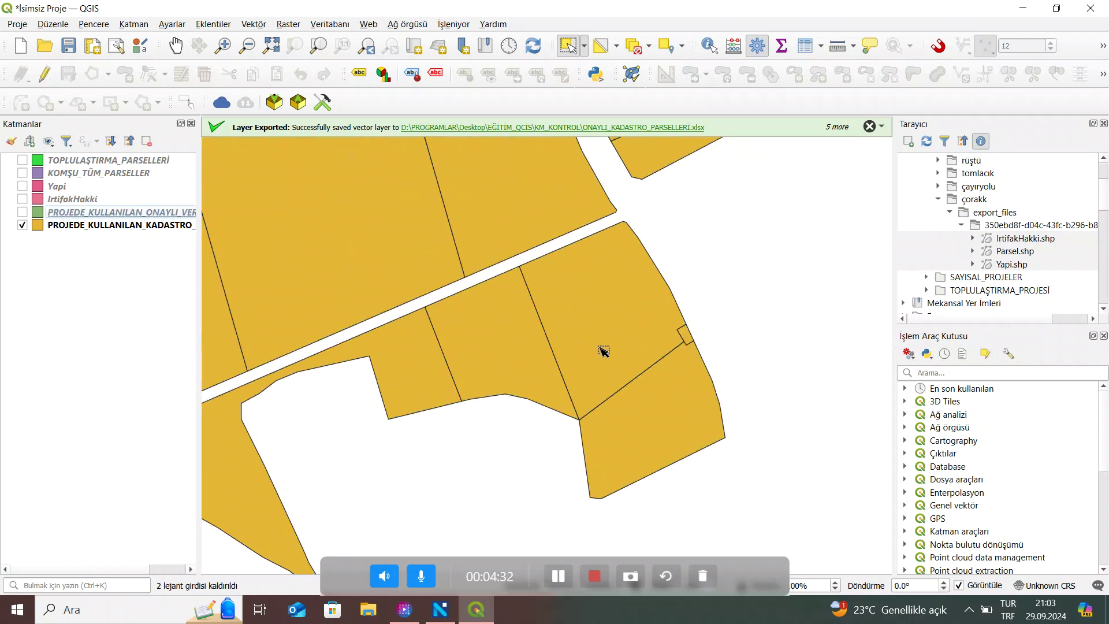
{"action": "left_click", "coordinate": [22, 213]}
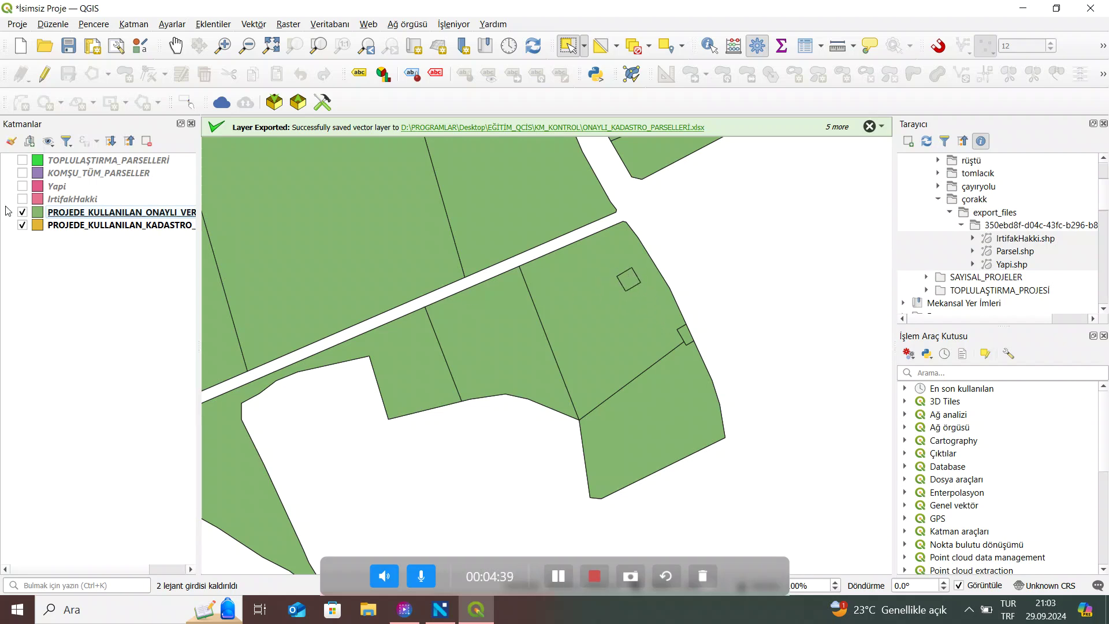
Step: Open the attribute table of PROJEDE_KULLANILAN_ONAYLI_VERİLER, check its feature total and records through to the last row, and close it
{"action": "right_click", "coordinate": [108, 219]}
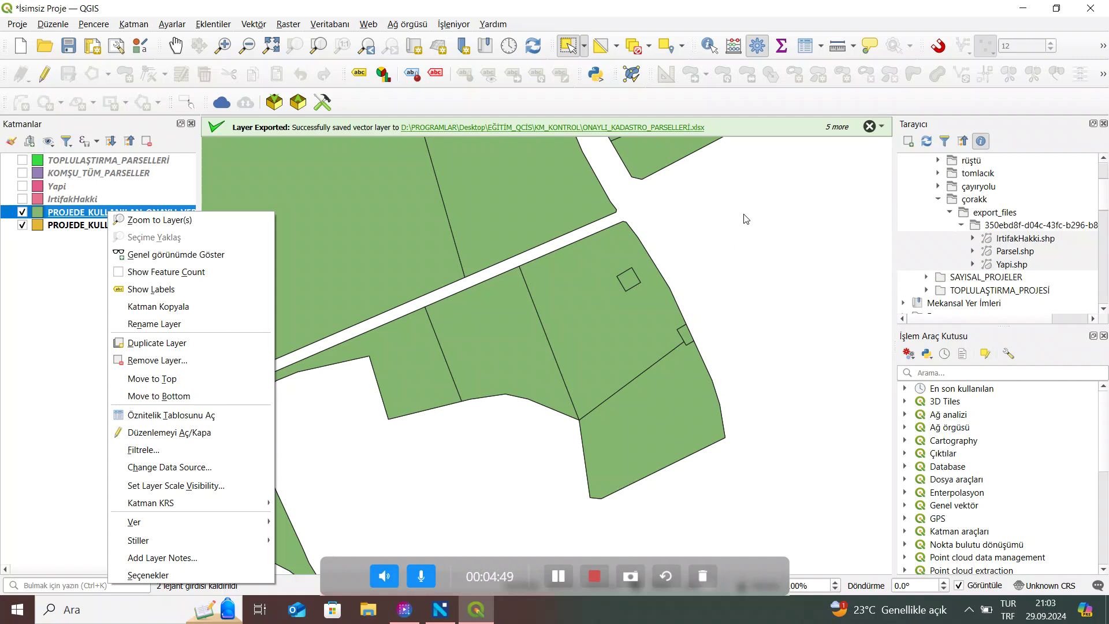
{"action": "left_click", "coordinate": [205, 414]}
{"action": "left_click_drag", "start_coordinate": [1091, 133], "coordinate": [1106, 407]}
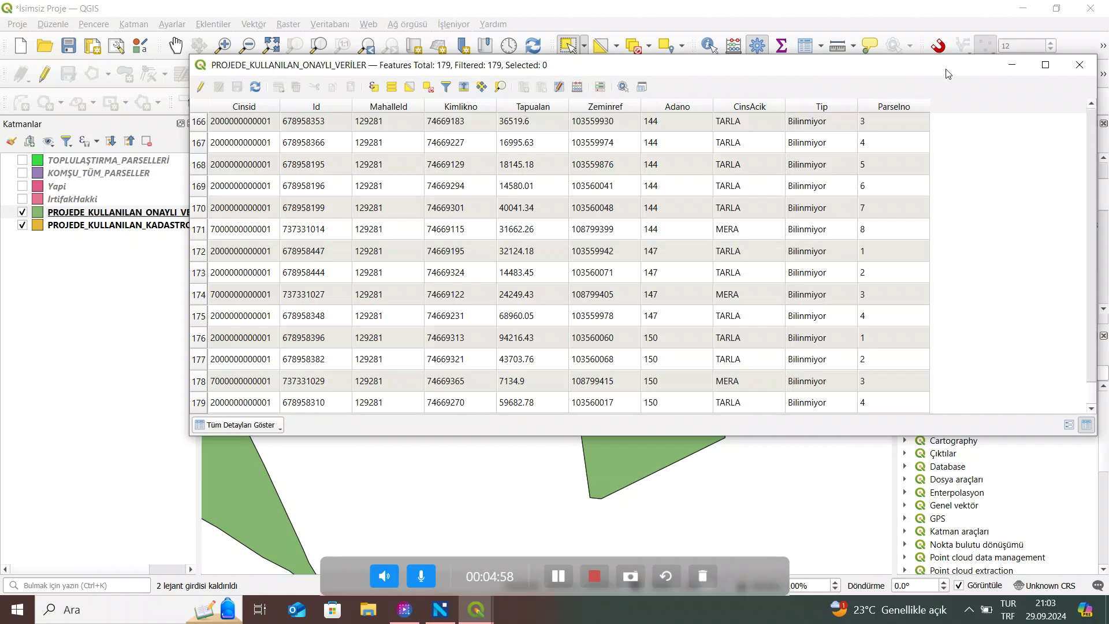
{"action": "left_click", "coordinate": [1079, 64]}
Step: Open the attribute table of PROJEDE_KULLANILAN_KADASTRO_PARSELLERİ, check its feature total and records through to the last row, and close it
{"action": "left_click", "coordinate": [138, 225]}
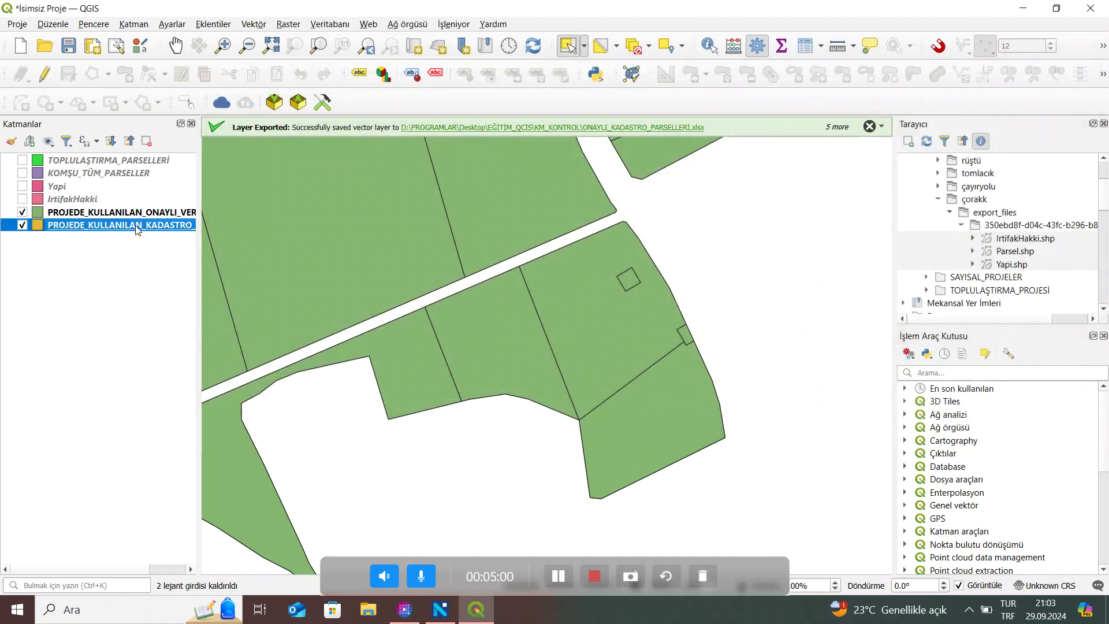
{"action": "right_click", "coordinate": [139, 226]}
{"action": "left_click", "coordinate": [159, 411]}
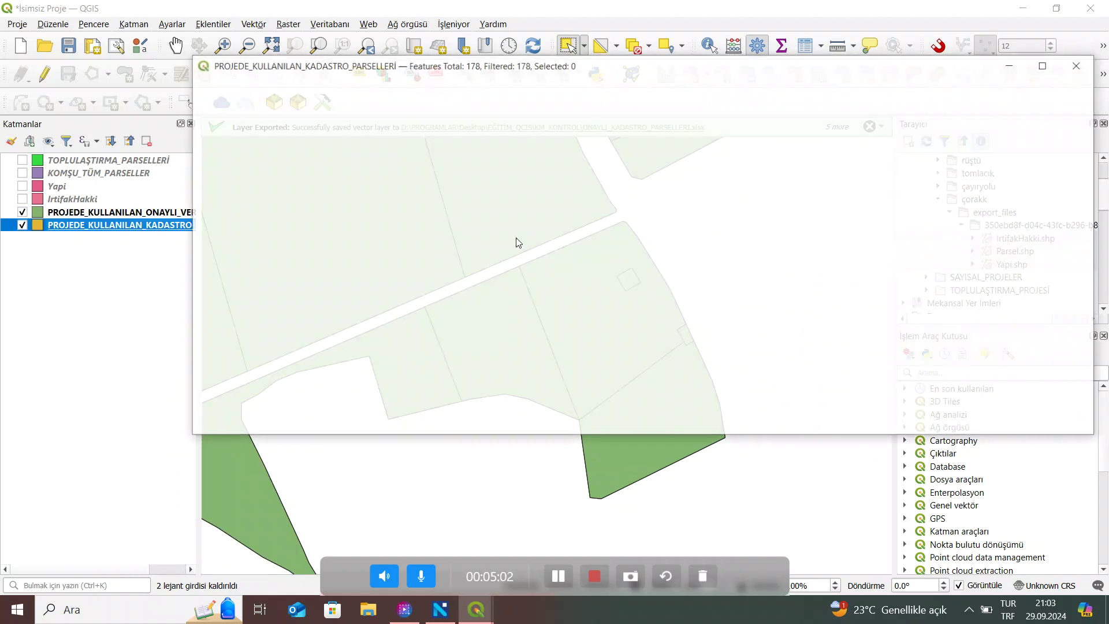
{"action": "left_click_drag", "start_coordinate": [1091, 125], "coordinate": [1106, 409]}
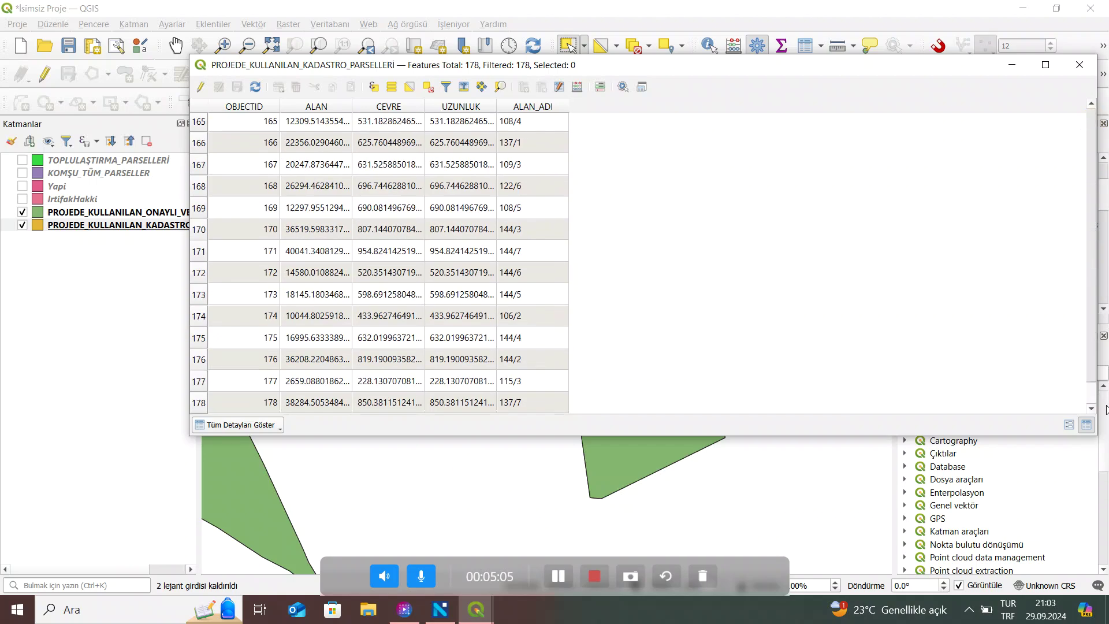
{"action": "left_click", "coordinate": [1093, 68]}
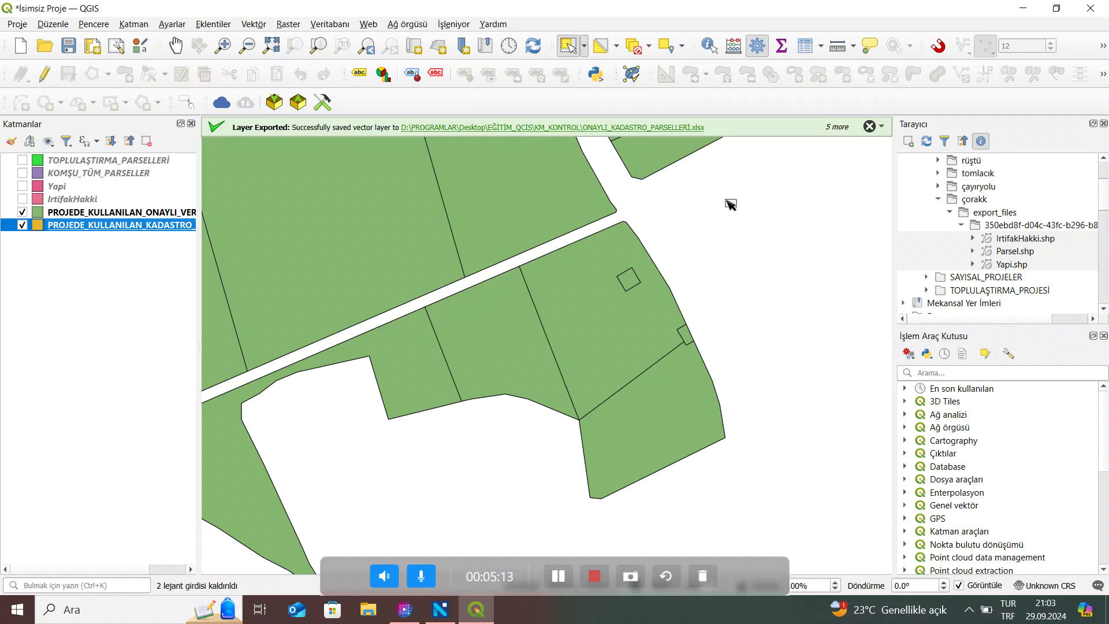
Step: Try to run the Difference (Fark) tool with PROJEDE_KULLANILAN_ONAYLI_VERİLER as input and PROJEDE_KULLANILAN_KADASTRO_PARSELLERİ as overlay, outputting a temporary layer
{"action": "scroll", "coordinate": [713, 211], "scroll_direction": "down", "scroll_amount": 5}
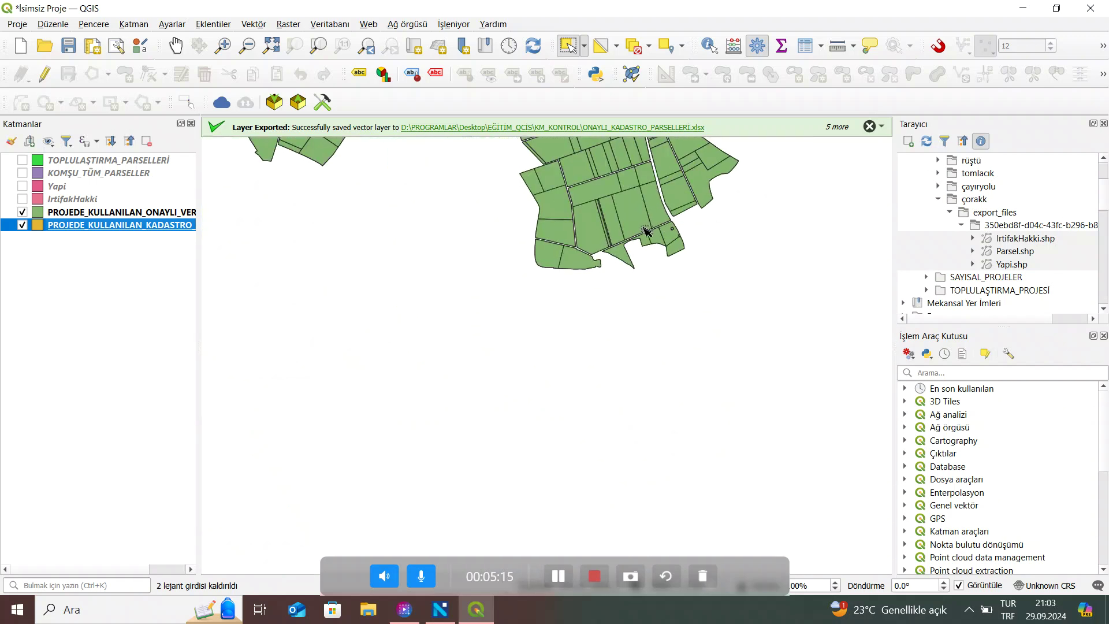
{"action": "left_click_drag", "start_coordinate": [583, 218], "coordinate": [598, 375]}
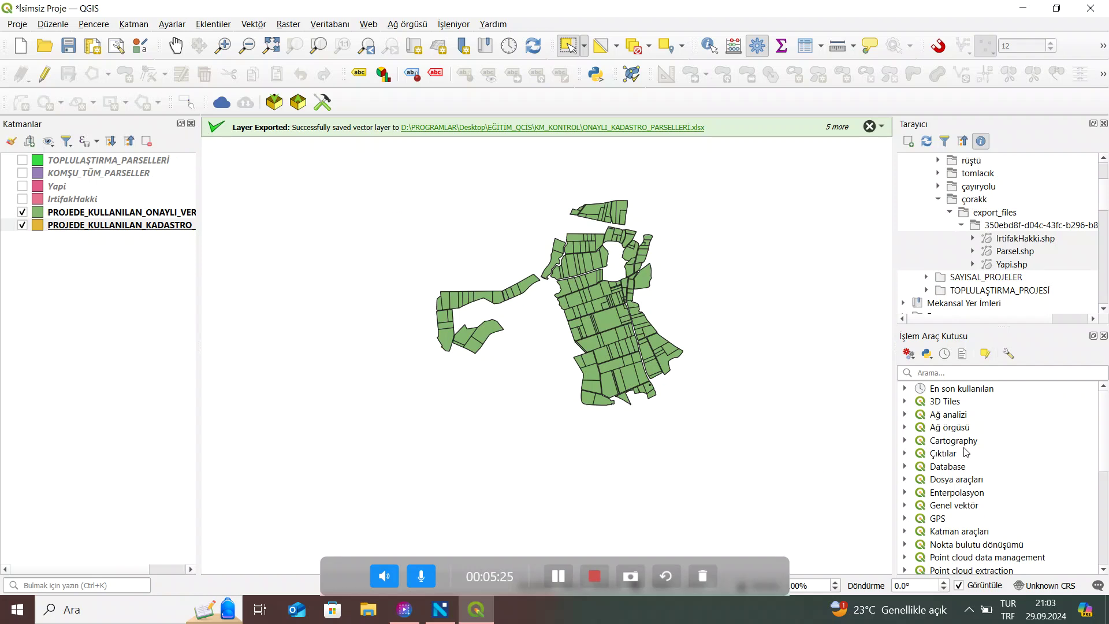
{"action": "left_click", "coordinate": [284, 24]}
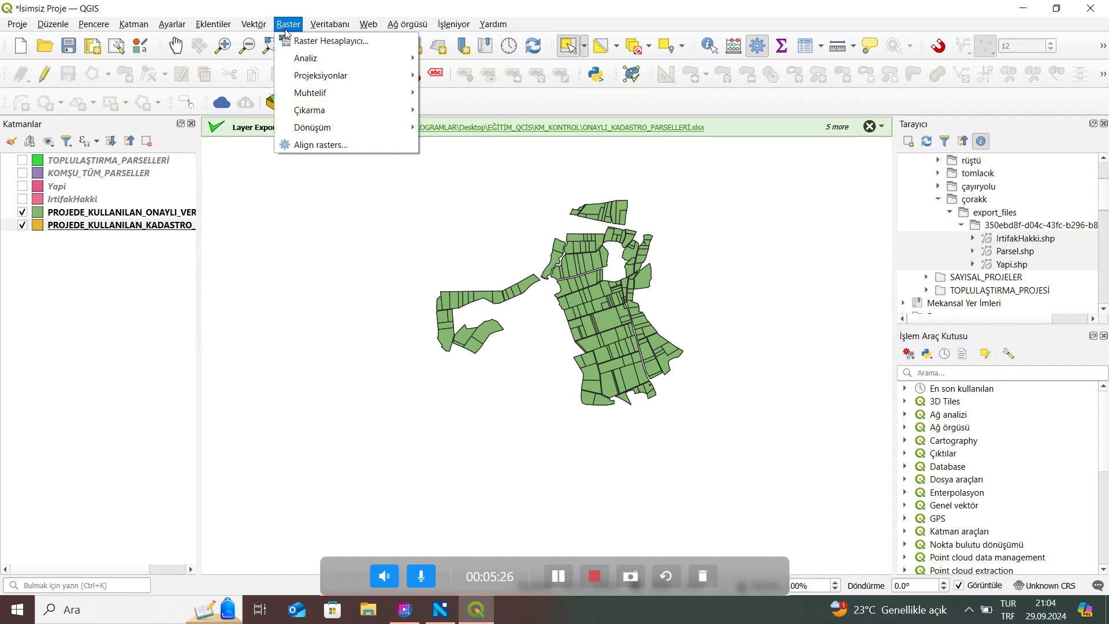
{"action": "mouse_move", "coordinate": [250, 29]}
{"action": "mouse_move", "coordinate": [294, 98]}
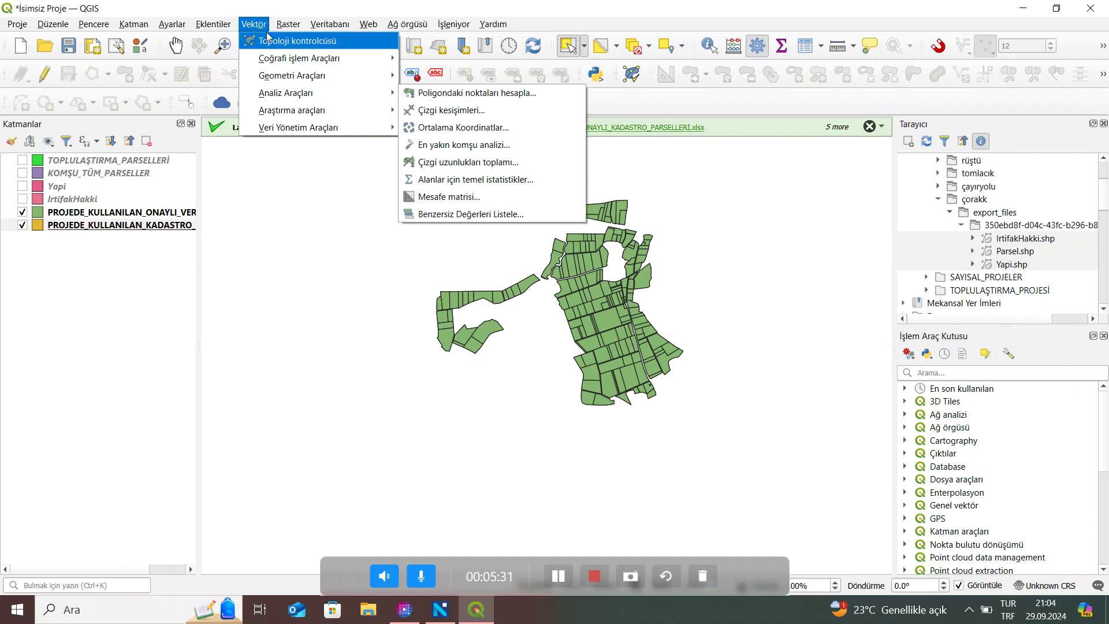
{"action": "mouse_move", "coordinate": [288, 79]}
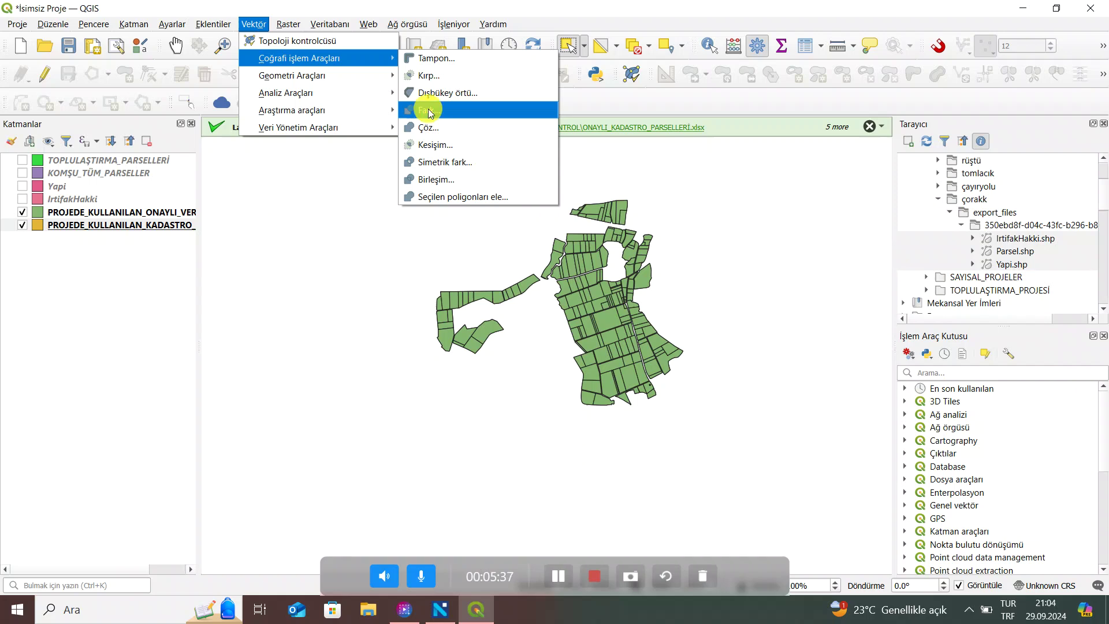
{"action": "left_click", "coordinate": [429, 111]}
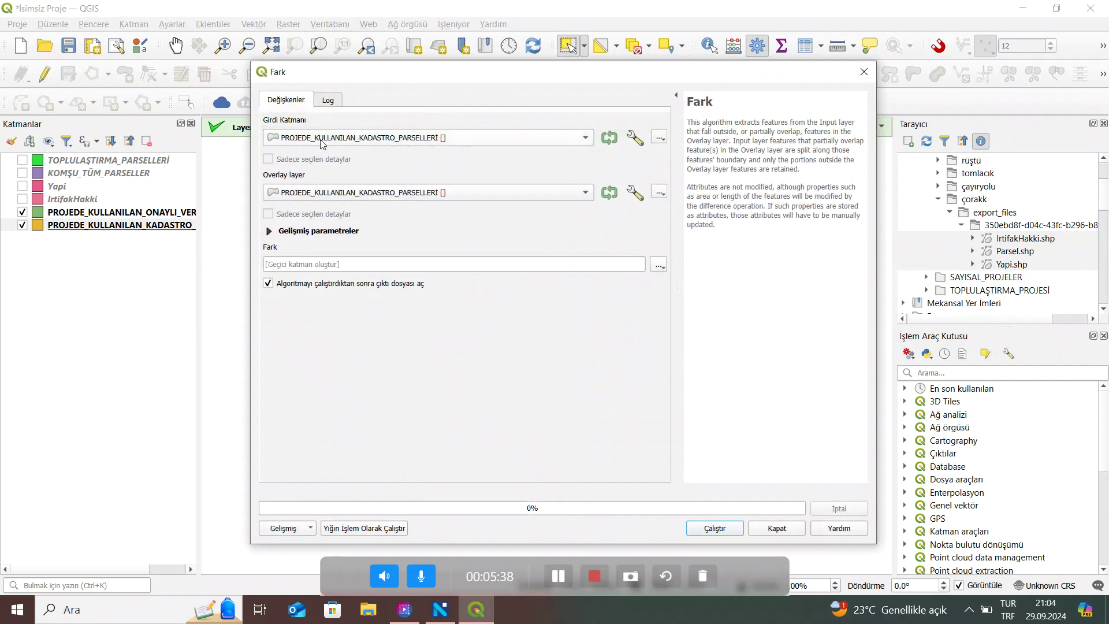
{"action": "left_click", "coordinate": [350, 137]}
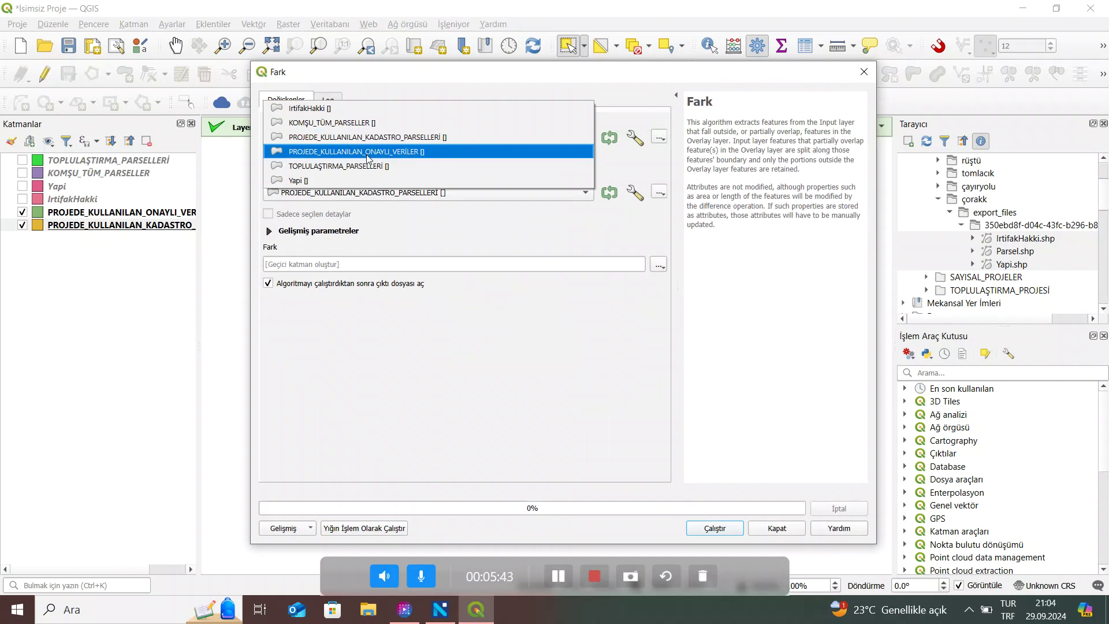
{"action": "left_click", "coordinate": [349, 152]}
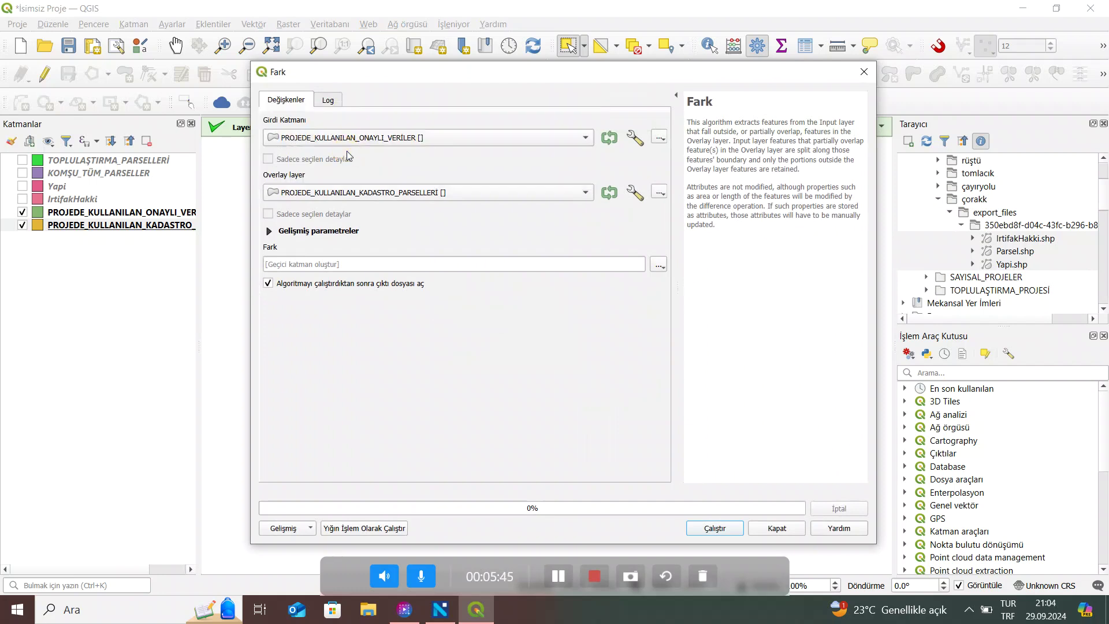
{"action": "left_click", "coordinate": [336, 192]}
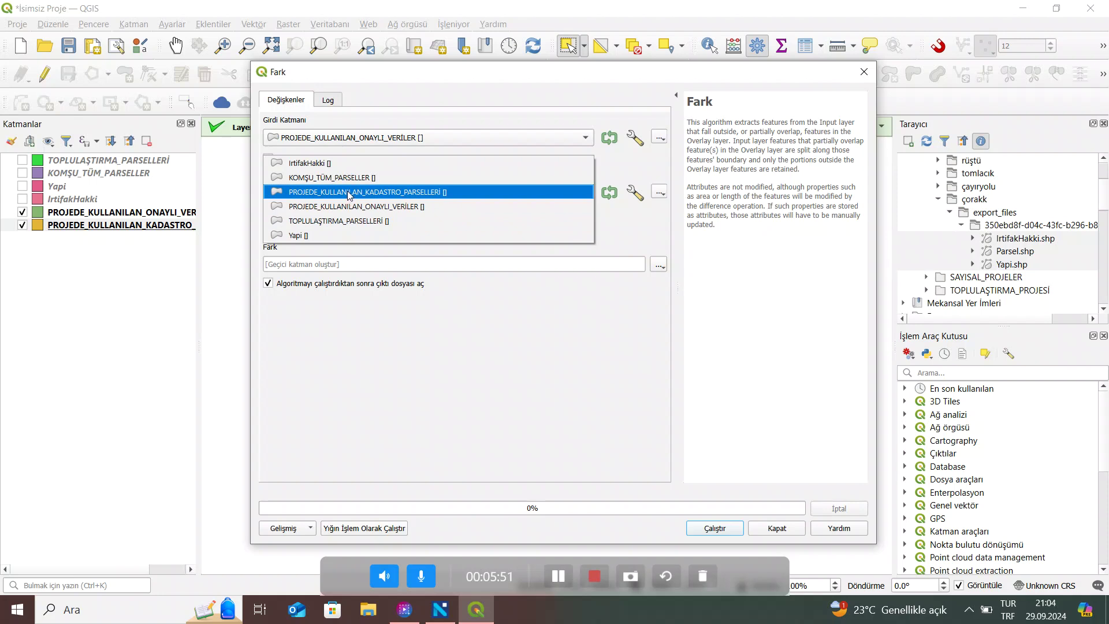
{"action": "left_click", "coordinate": [349, 192]}
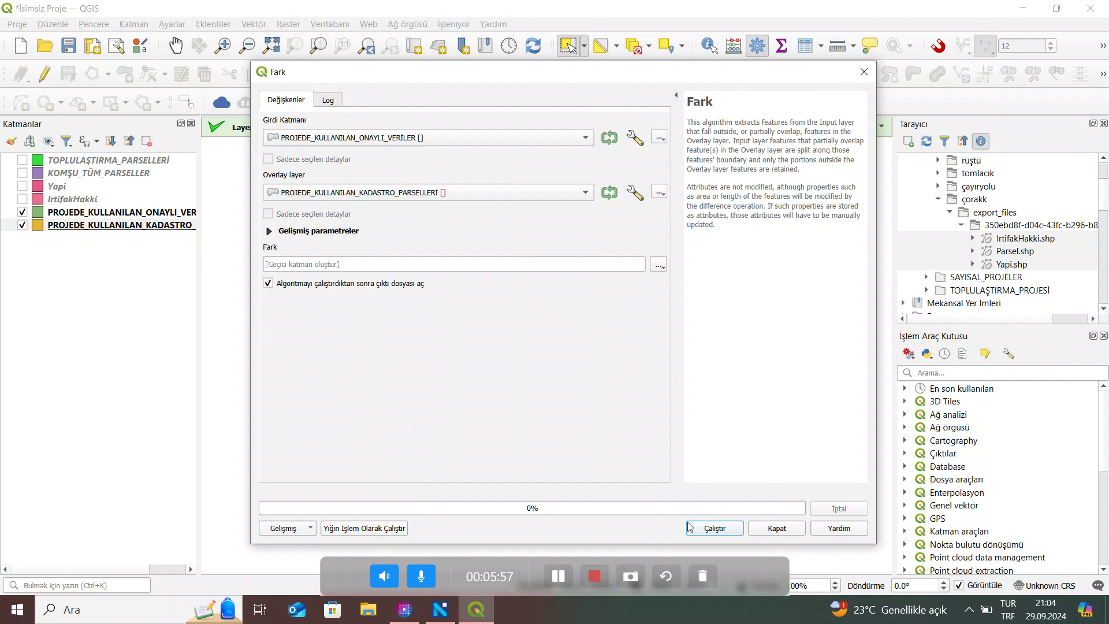
{"action": "left_click", "coordinate": [716, 529]}
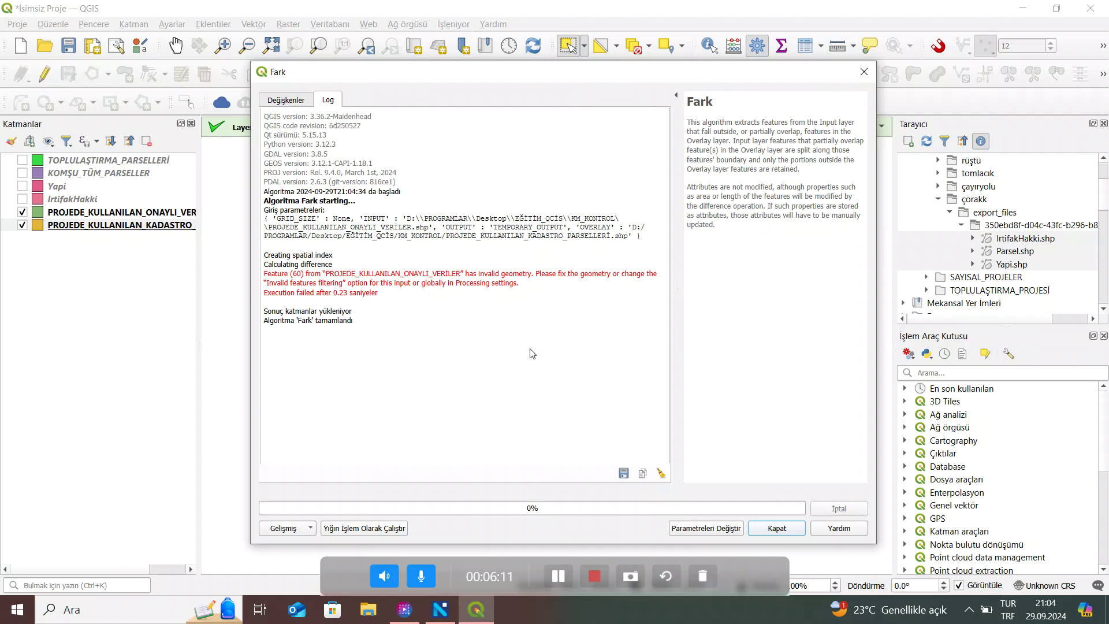
{"action": "left_click", "coordinate": [864, 75]}
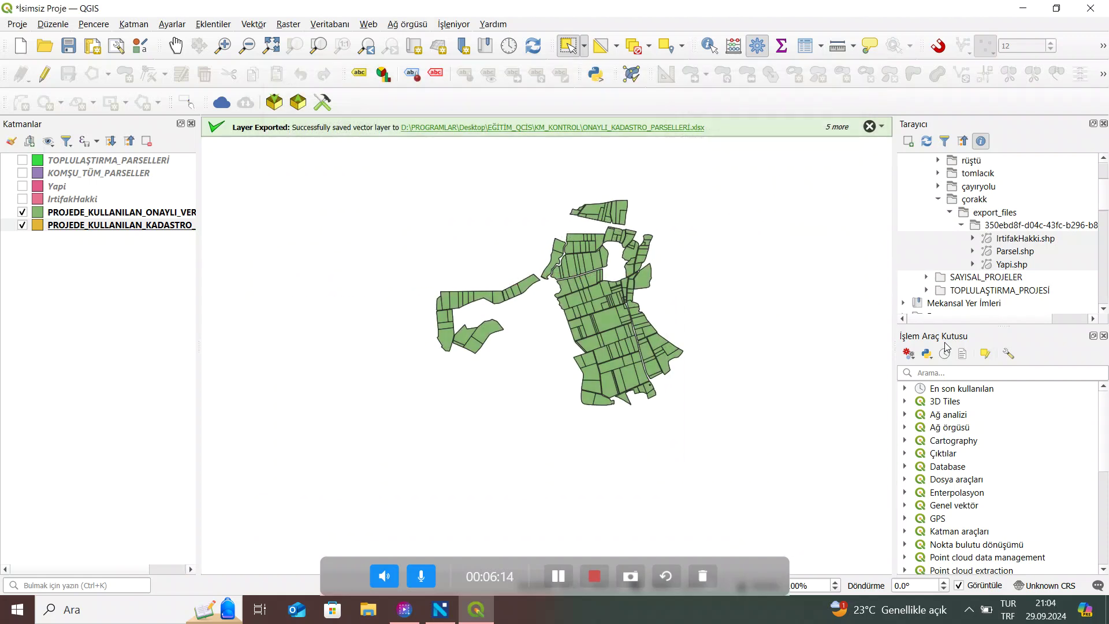
Step: Find Fix geometries in the processing toolbox and run it on PROJEDE_KULLANILAN_KADASTRO_PARSELLERİ with the Structure repair method, outputting a temporary layer
{"action": "left_click", "coordinate": [933, 372]}
{"action": "type", "text": "F"}
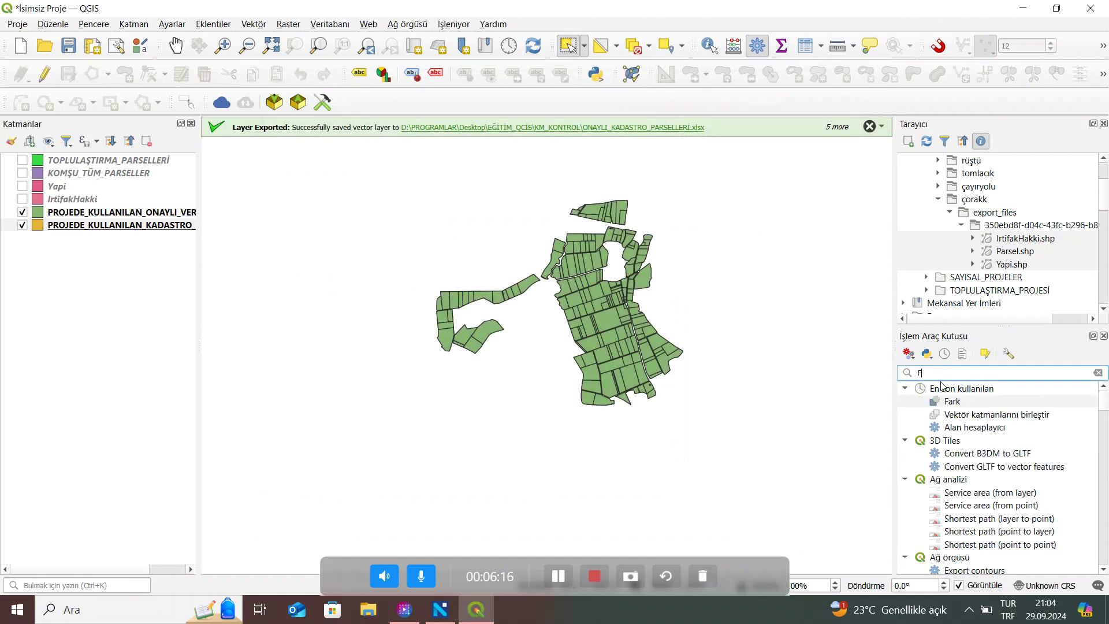
{"action": "type", "text": "İ"}
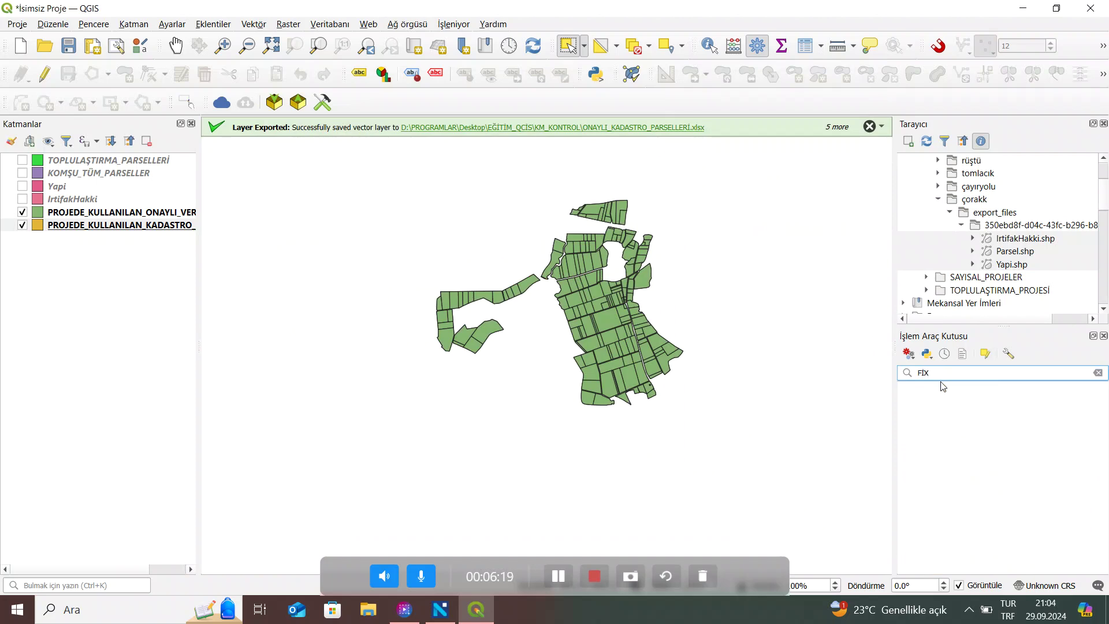
{"action": "type", "text": "X"}
{"action": "key", "text": "BackSpace"}
{"action": "key", "text": "BackSpace"}
{"action": "key", "text": "BackSpace"}
{"action": "type", "text": "fix"}
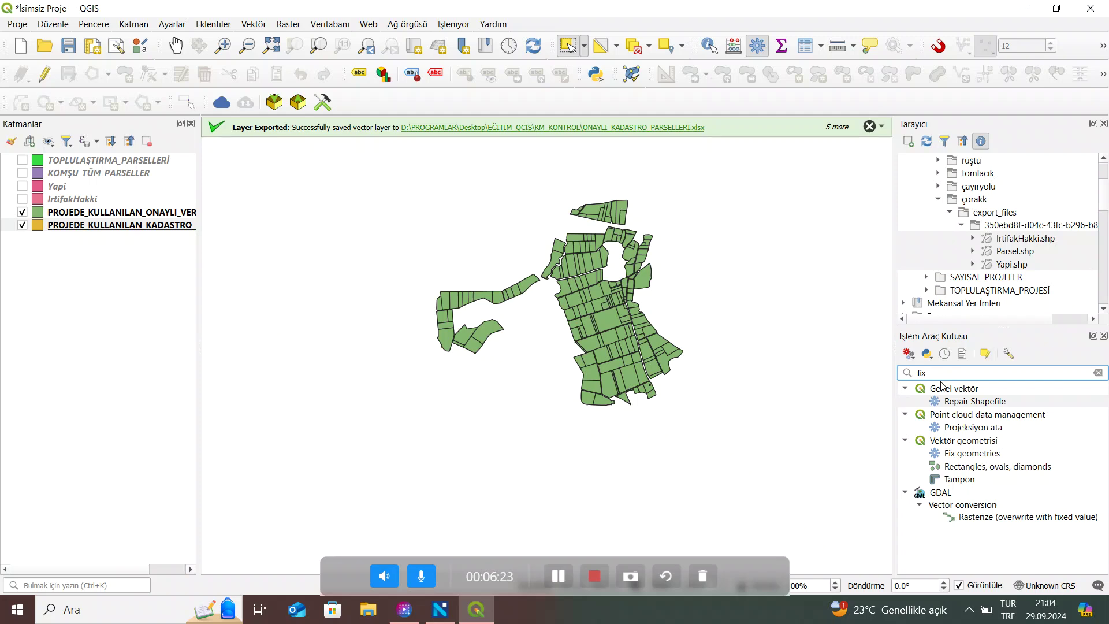
{"action": "left_click", "coordinate": [992, 456]}
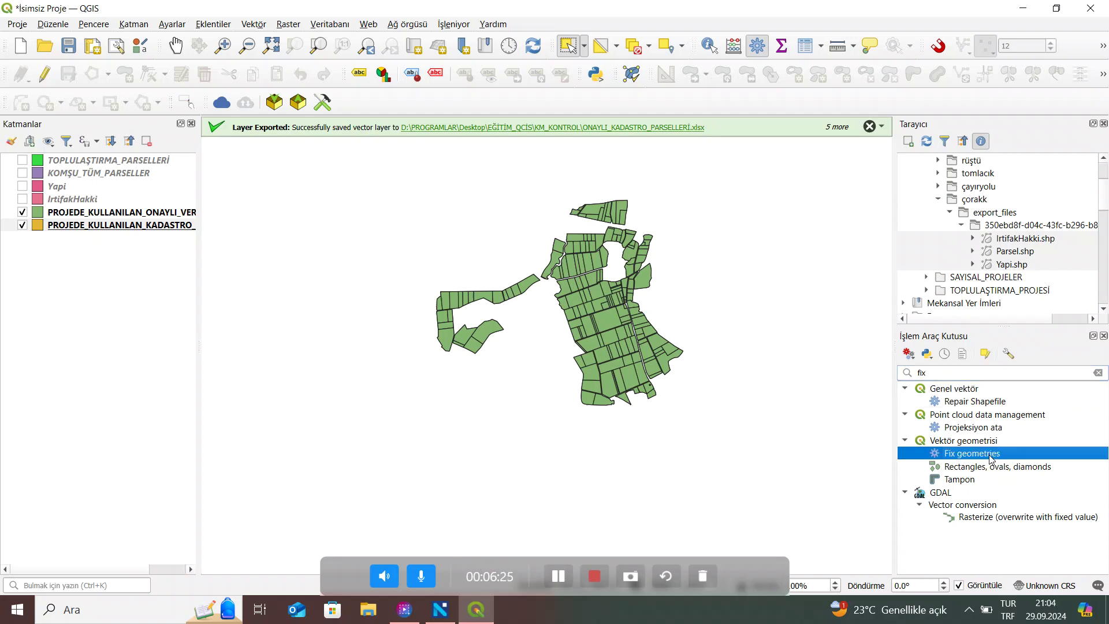
{"action": "double_click", "coordinate": [991, 454]}
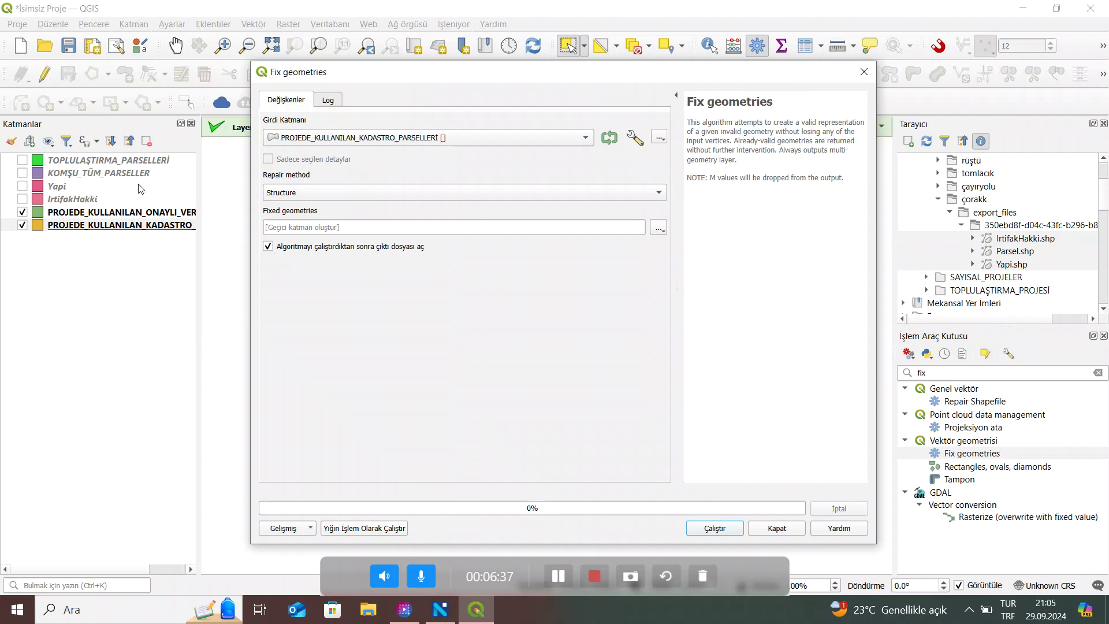
{"action": "left_click", "coordinate": [714, 529]}
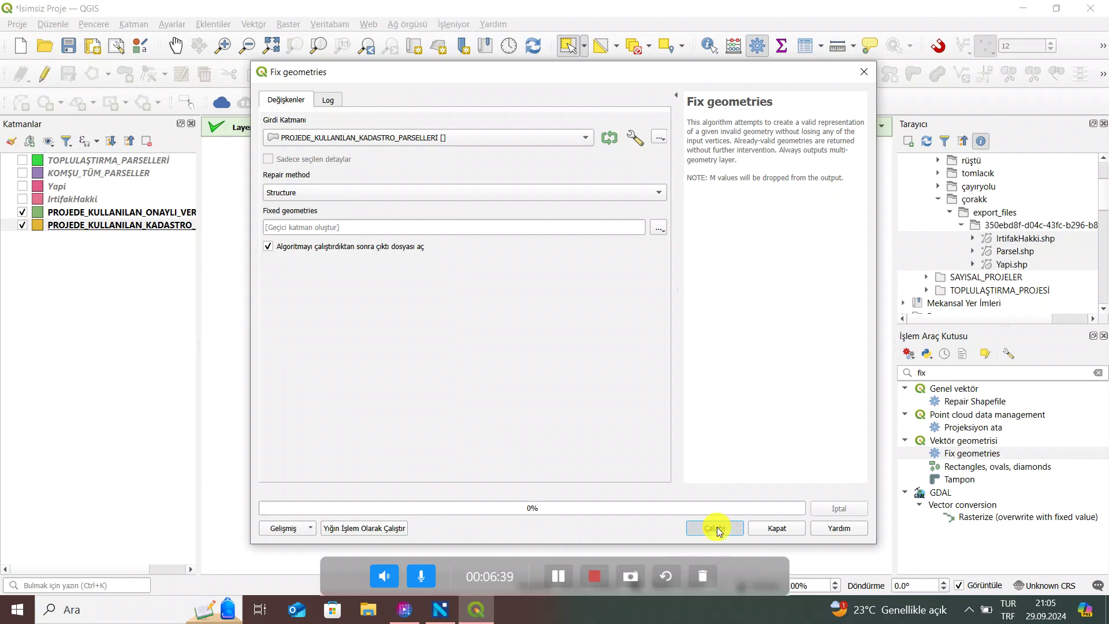
Step: Run Fix geometries on PROJEDE_KULLANILAN_ONAYLI_VERİLER with the same Structure method and temporary output, and close the tool
{"action": "left_click", "coordinate": [286, 100]}
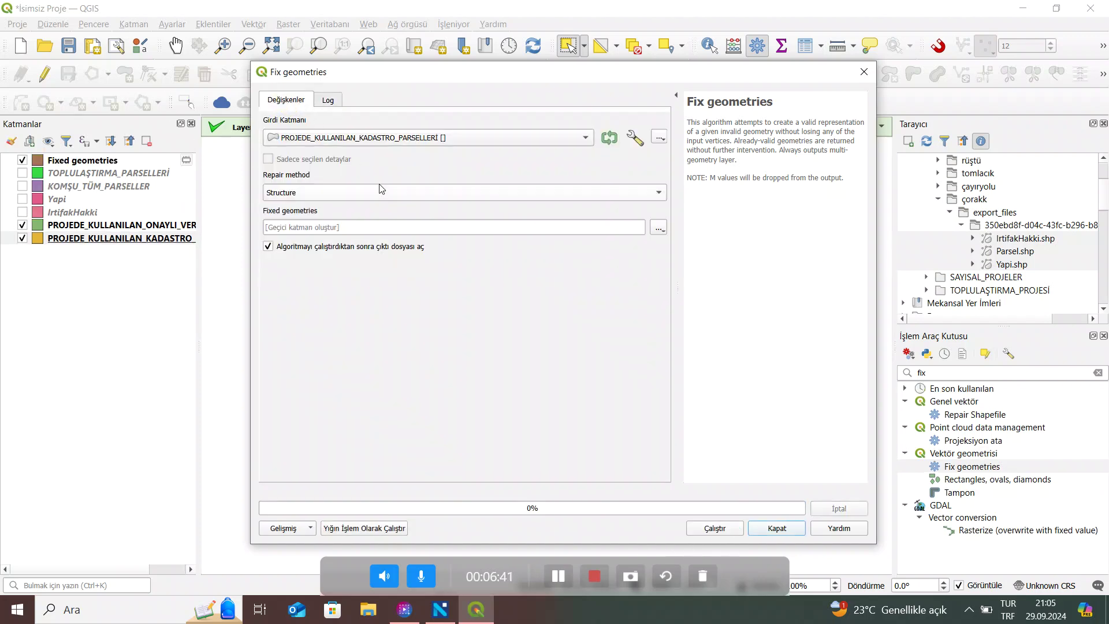
{"action": "left_click", "coordinate": [355, 142]}
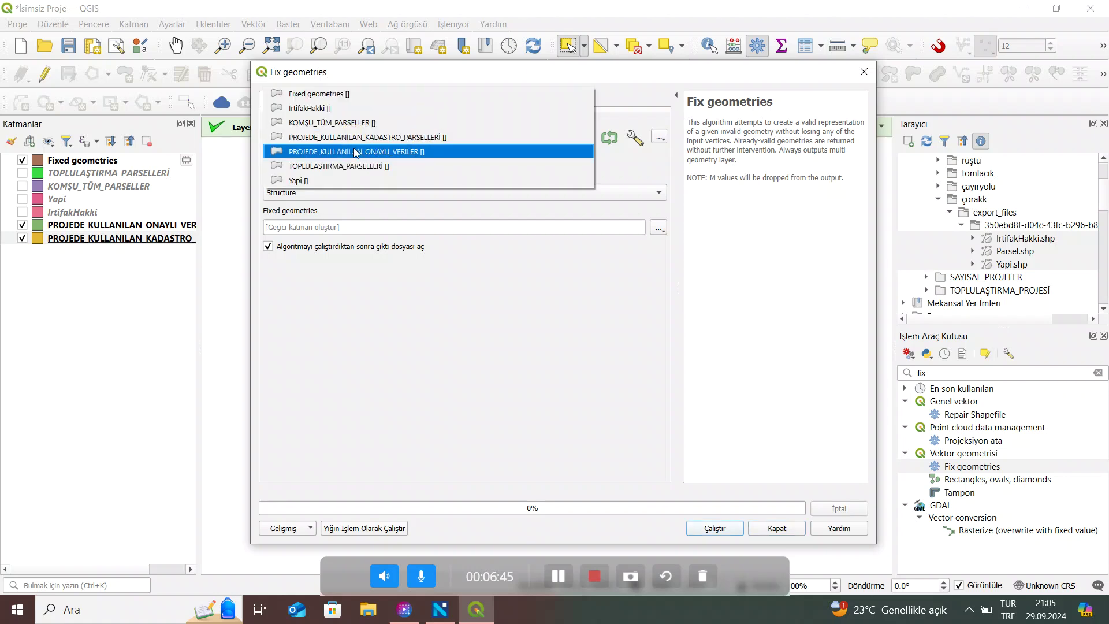
{"action": "left_click", "coordinate": [359, 152]}
{"action": "left_click", "coordinate": [714, 528]}
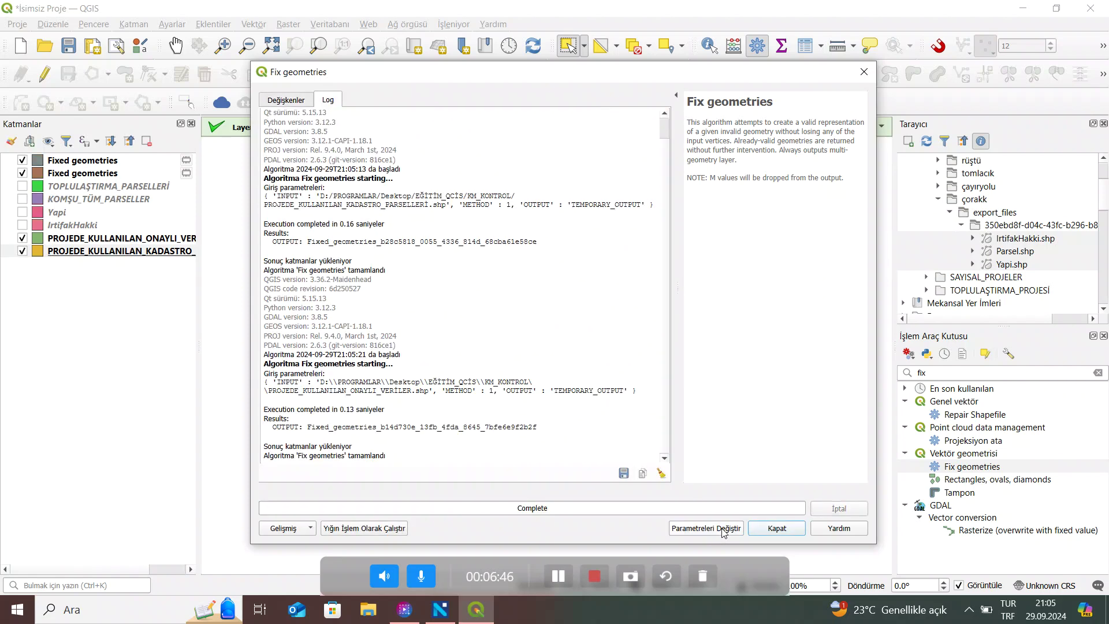
{"action": "left_click", "coordinate": [776, 528]}
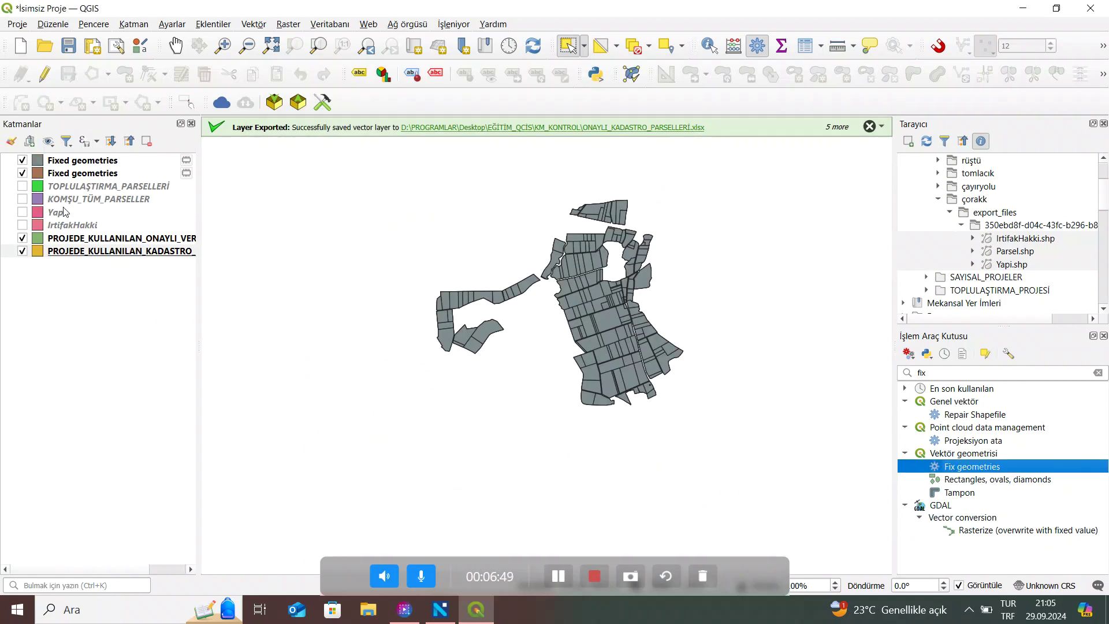
Step: Rename the repaired layer of the approved data, the uppermost Fixed geometries layer, as ONAYLI_PARSELLER
{"action": "double_click", "coordinate": [75, 164]}
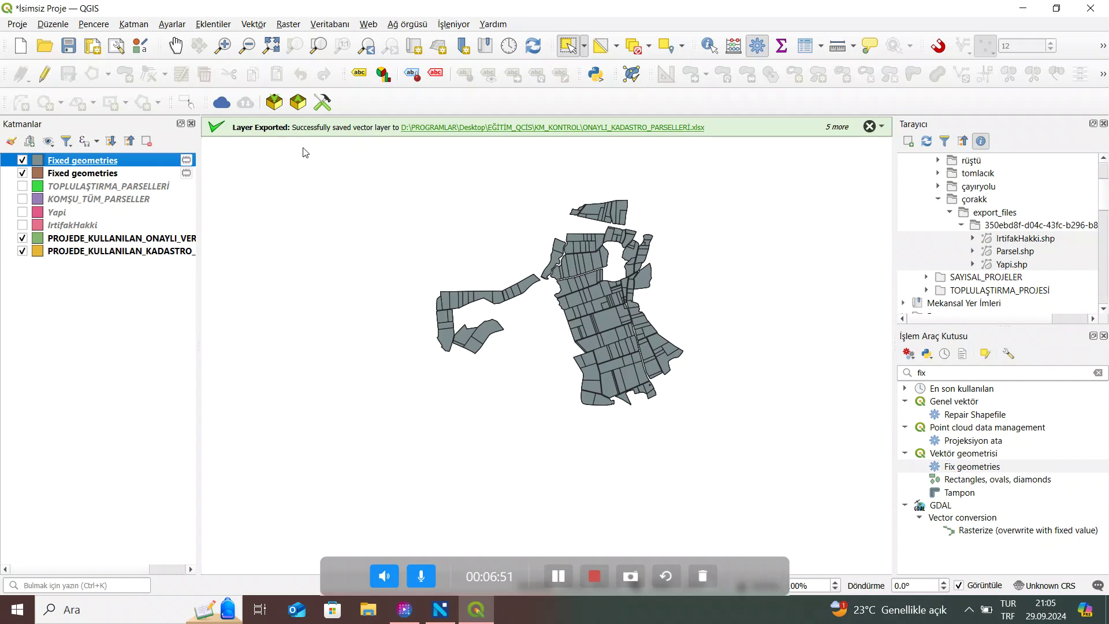
{"action": "type", "text": "o"}
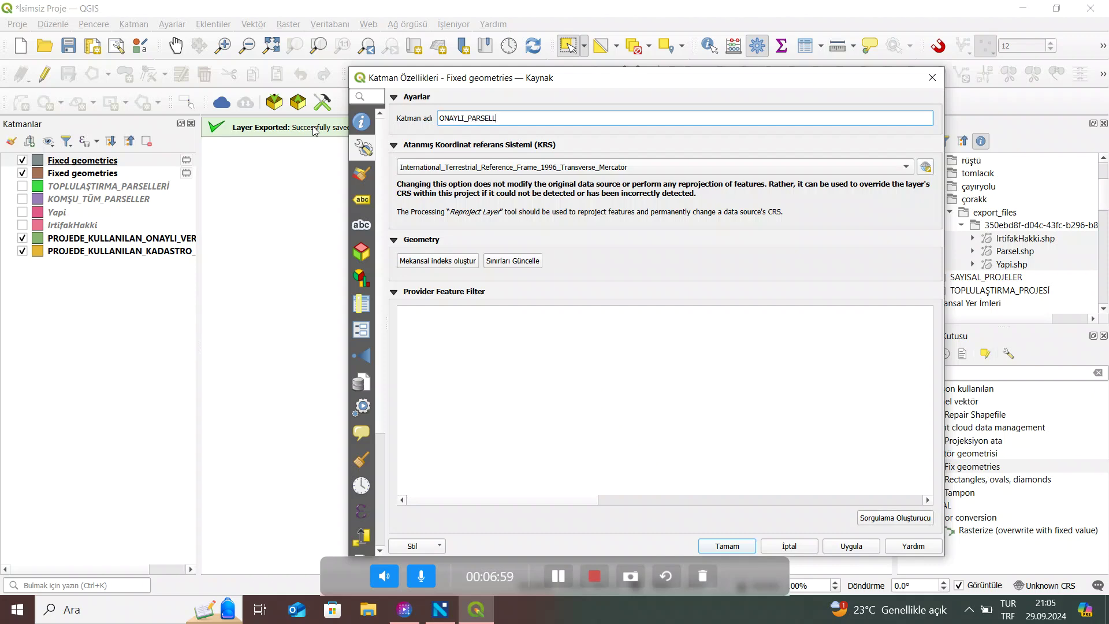
{"action": "type", "text": "ER"}
{"action": "key", "text": "Return"}
Step: Rename the remaining Fixed geometries layer, made from the cadastral parcels, as YÜKLENİCİNİN_KULLANDIĞI_KAD_PARSELLER
{"action": "left_click", "coordinate": [109, 177]}
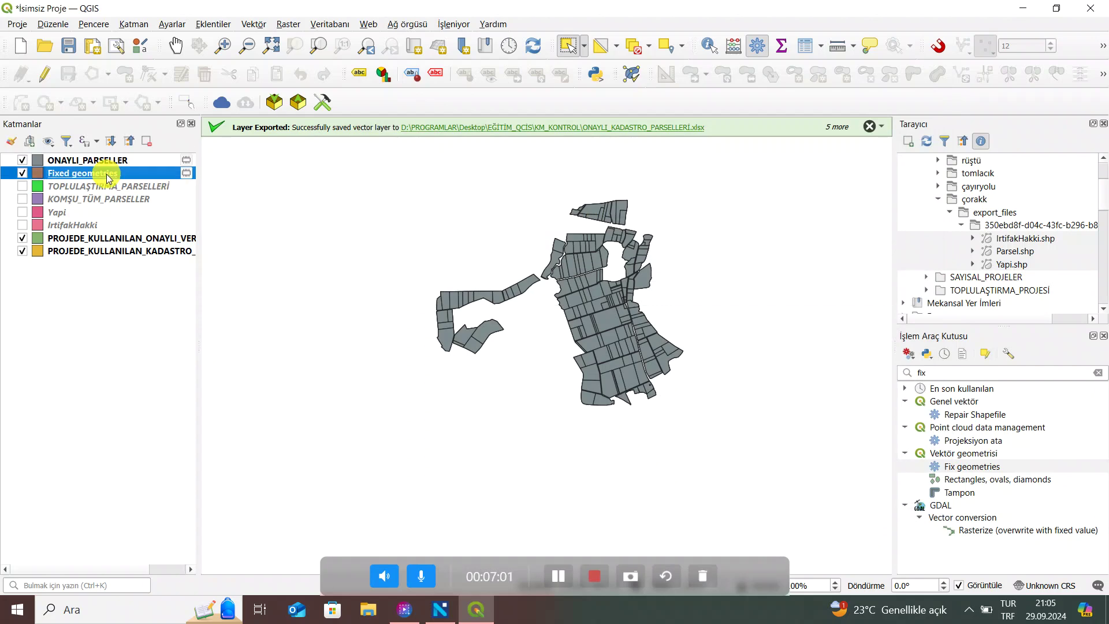
{"action": "double_click", "coordinate": [109, 177]}
{"action": "left_click", "coordinate": [514, 121]}
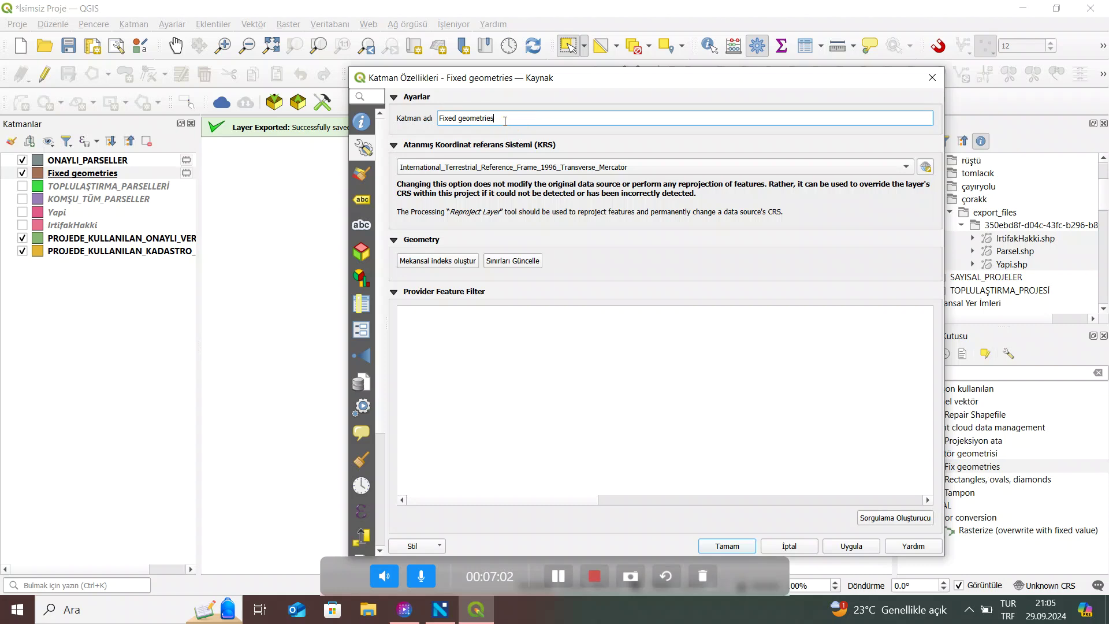
{"action": "left_click_drag", "start_coordinate": [500, 118], "coordinate": [438, 123]}
{"action": "type", "text": "S"}
{"action": "type", "text": "ÜKLENİC"}
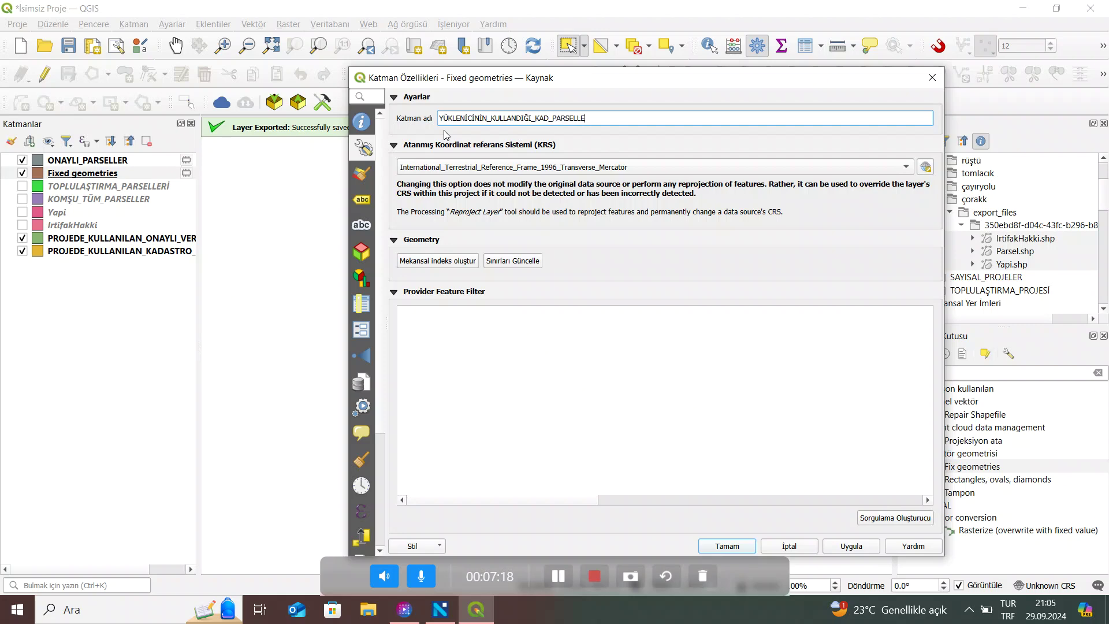
{"action": "key", "text": "Return"}
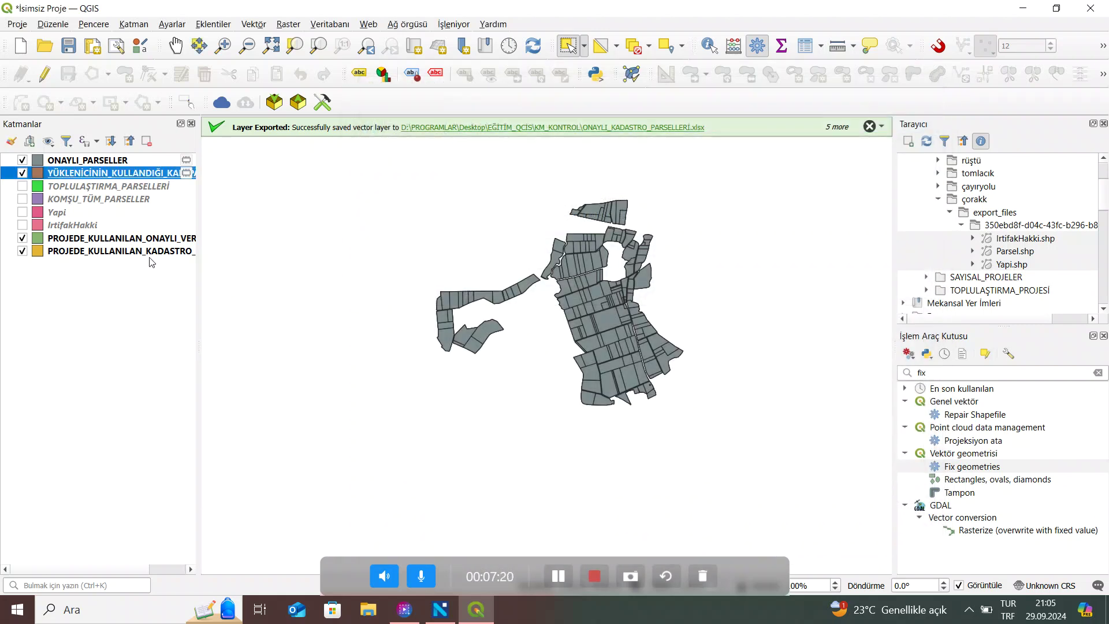
Step: Remove the original PROJEDE_KULLANILAN_ONAYLI_VERİLER and PROJEDE_KULLANILAN_KADASTRO_PARSELLERİ layers from the project
{"action": "left_click", "coordinate": [145, 250]}
{"action": "left_click", "coordinate": [141, 238], "text": "shift"}
{"action": "left_click", "coordinate": [147, 141]}
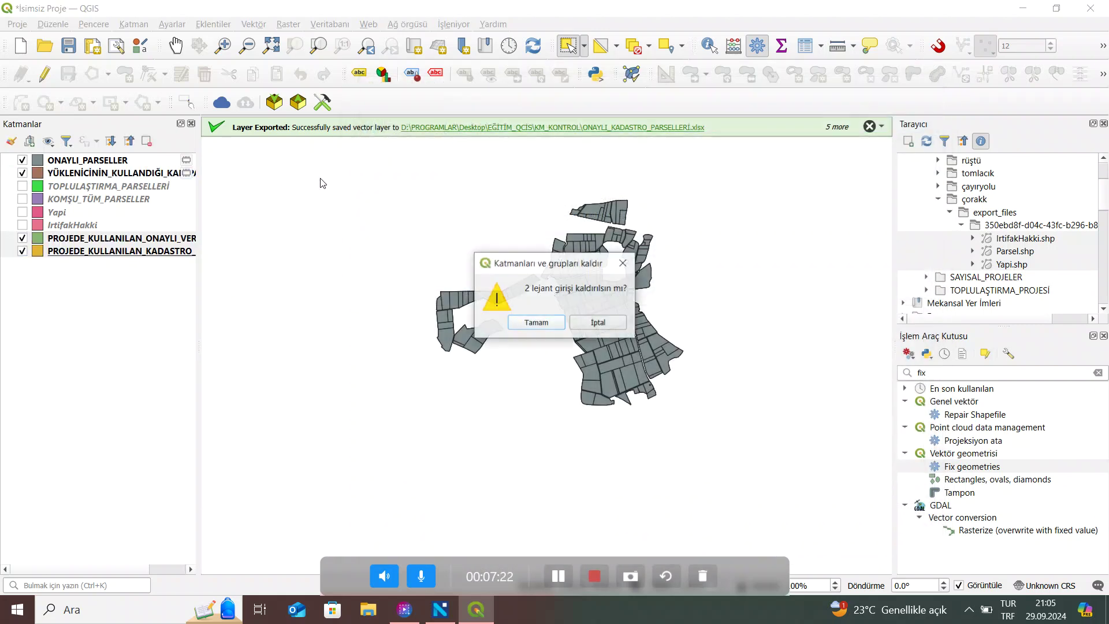
{"action": "left_click", "coordinate": [534, 322]}
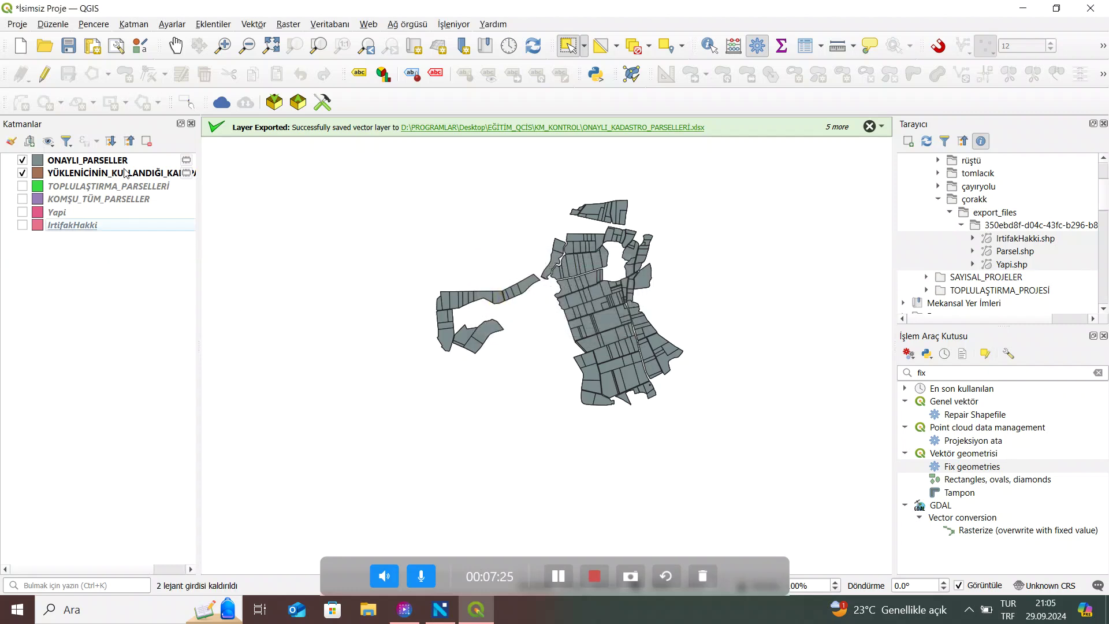
Step: Run the Difference (Fark) tool with ONAYLI_PARSELLER as input and YÜKLENİCİNİN_KULLANDIĞI_KAD_PARSELLERİ as overlay, outputting a temporary layer, and close the tool
{"action": "left_click", "coordinate": [263, 23]}
{"action": "mouse_move", "coordinate": [358, 95]}
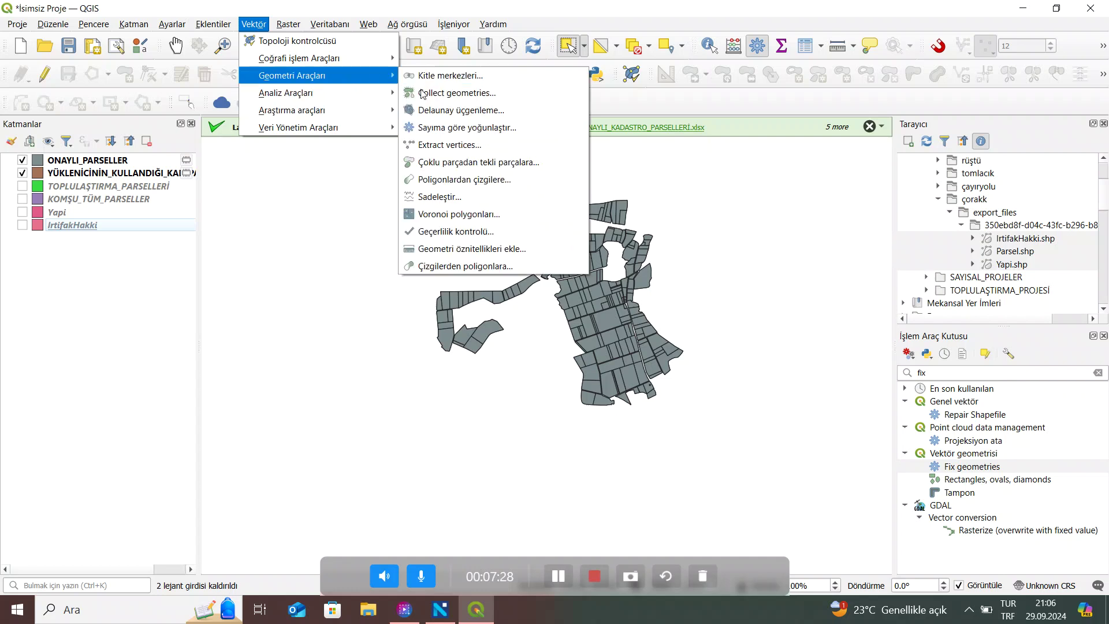
{"action": "mouse_move", "coordinate": [319, 119]}
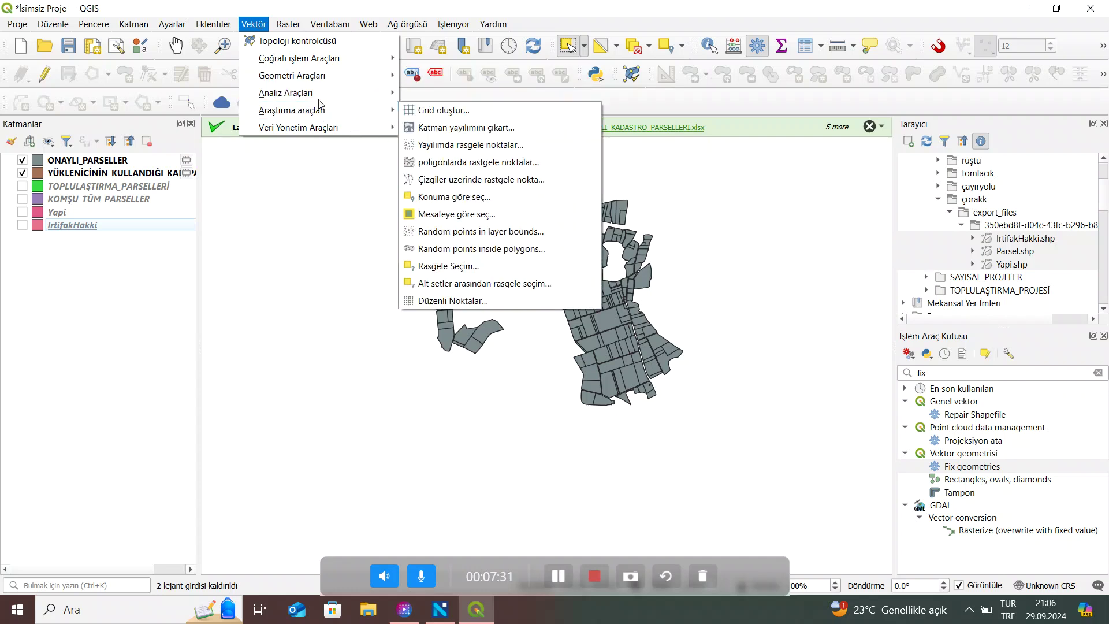
{"action": "mouse_move", "coordinate": [335, 63]}
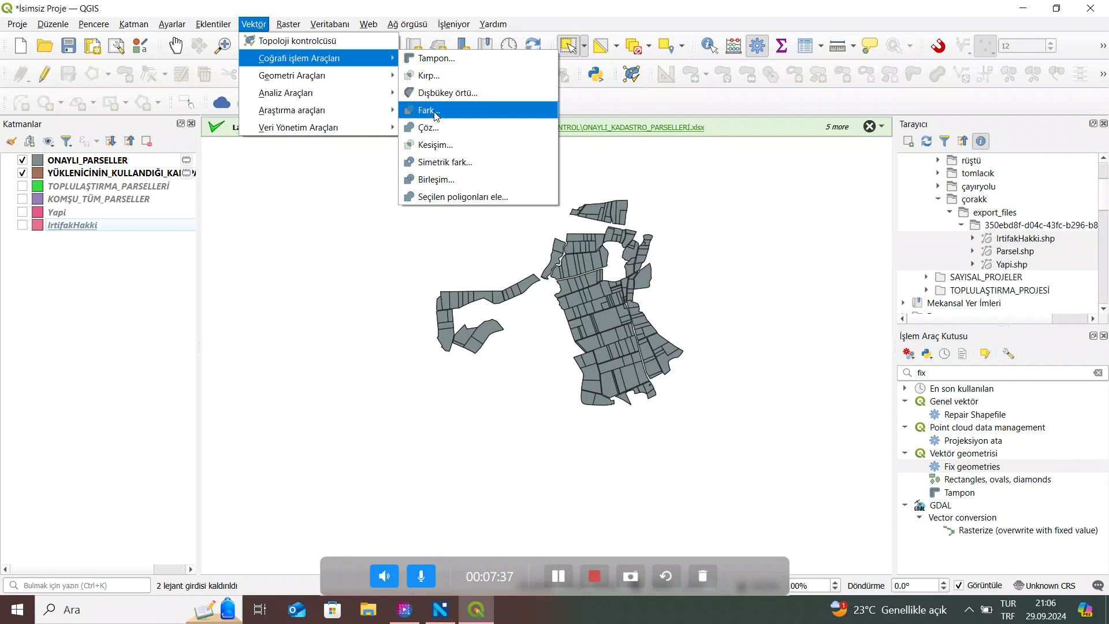
{"action": "left_click", "coordinate": [436, 117]}
{"action": "left_click", "coordinate": [389, 140]}
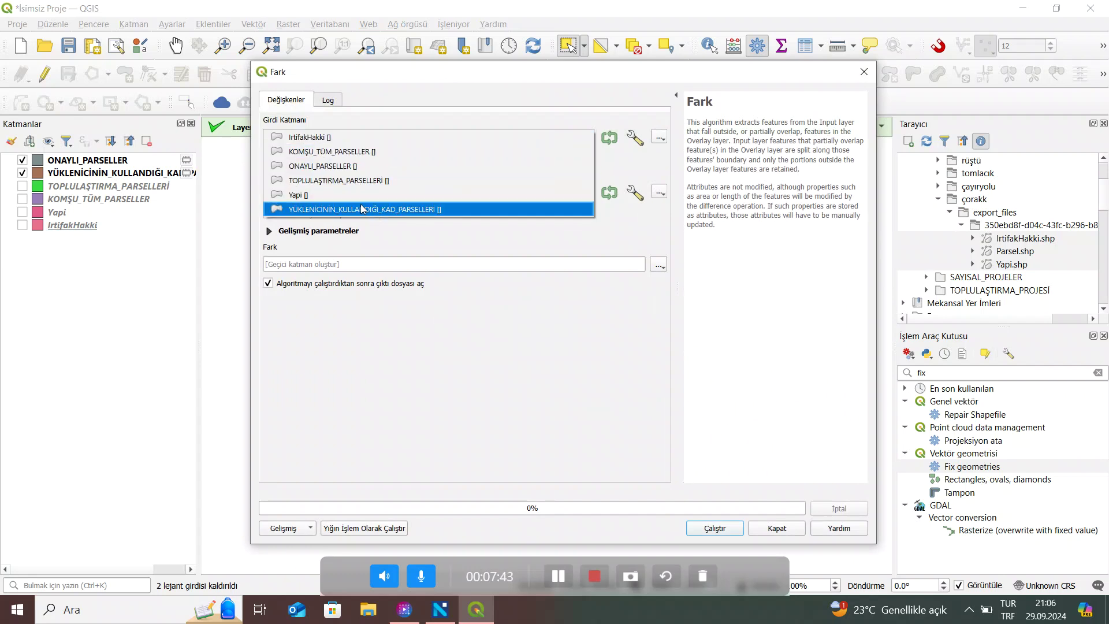
{"action": "left_click", "coordinate": [322, 166]}
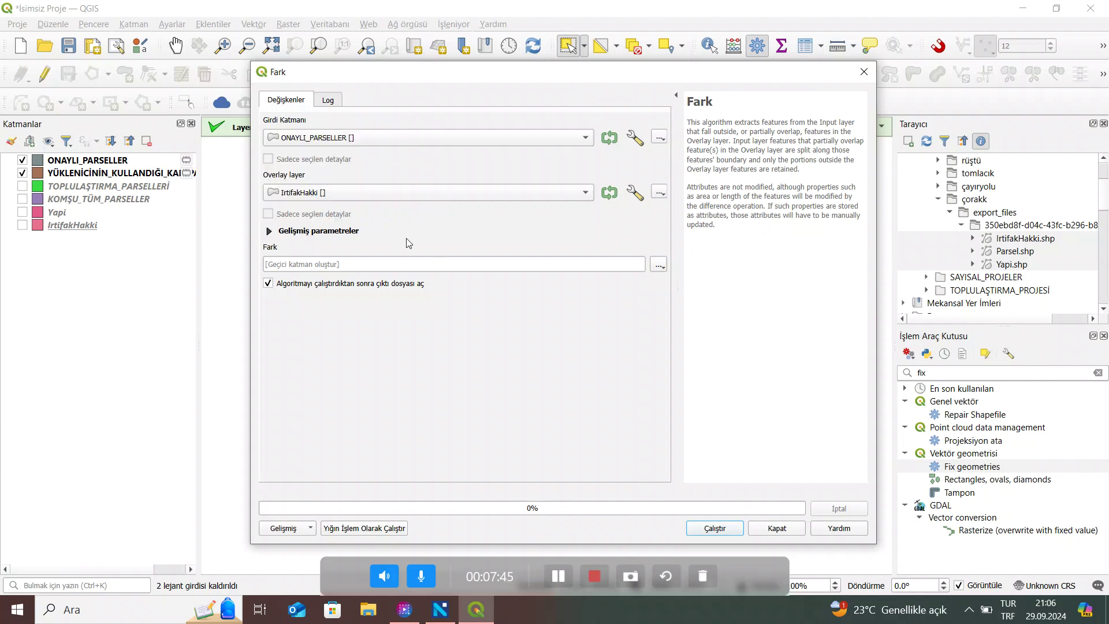
{"action": "left_click", "coordinate": [346, 192]}
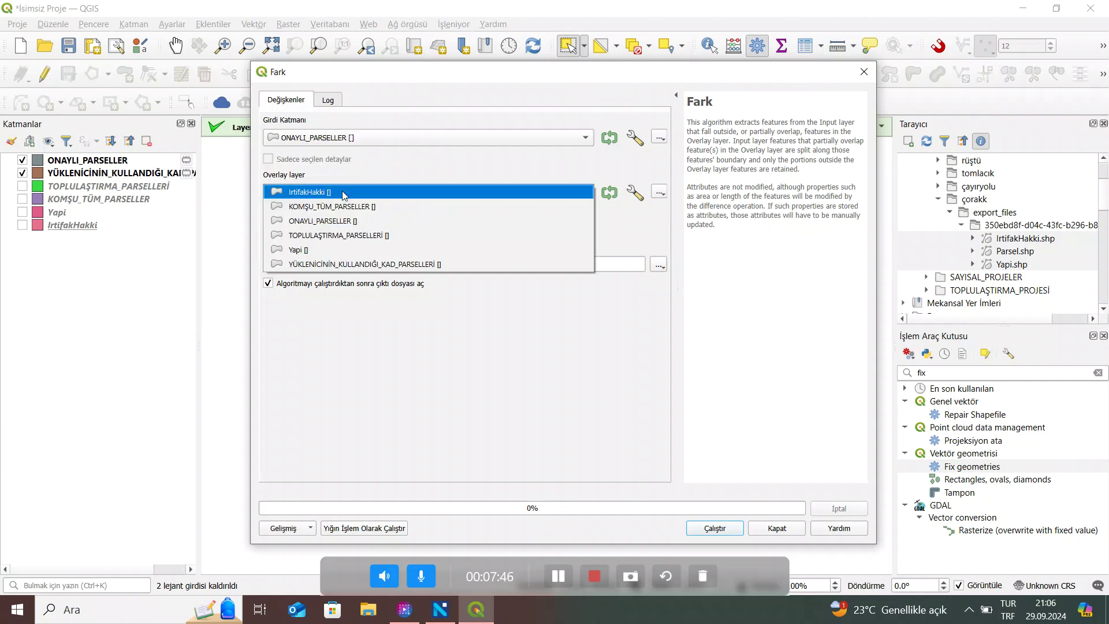
{"action": "left_click", "coordinate": [411, 265]}
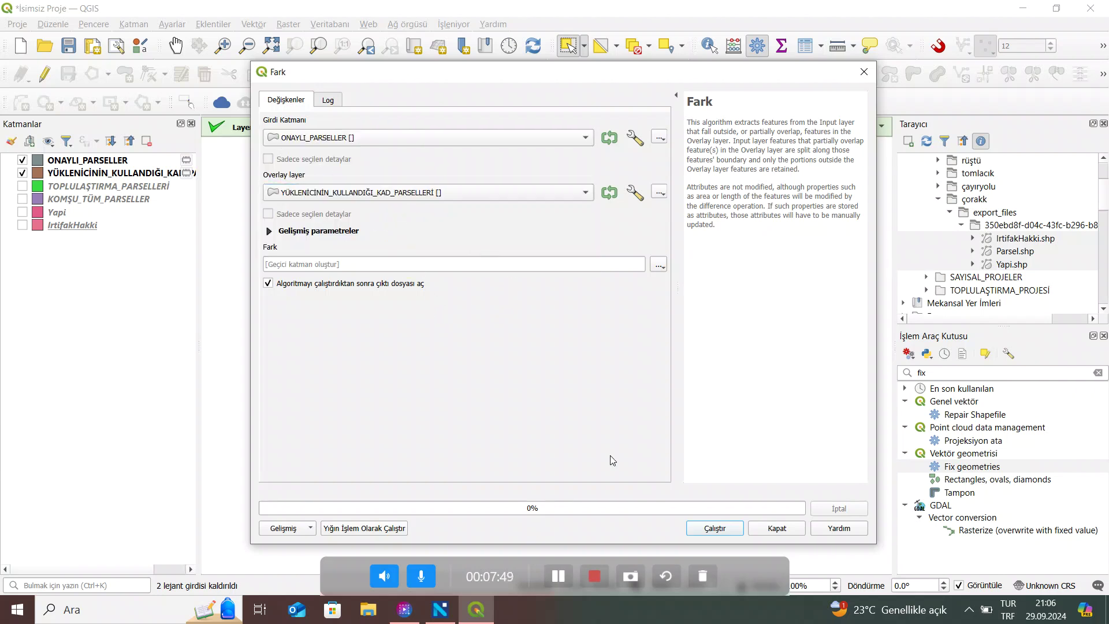
{"action": "left_click", "coordinate": [715, 529]}
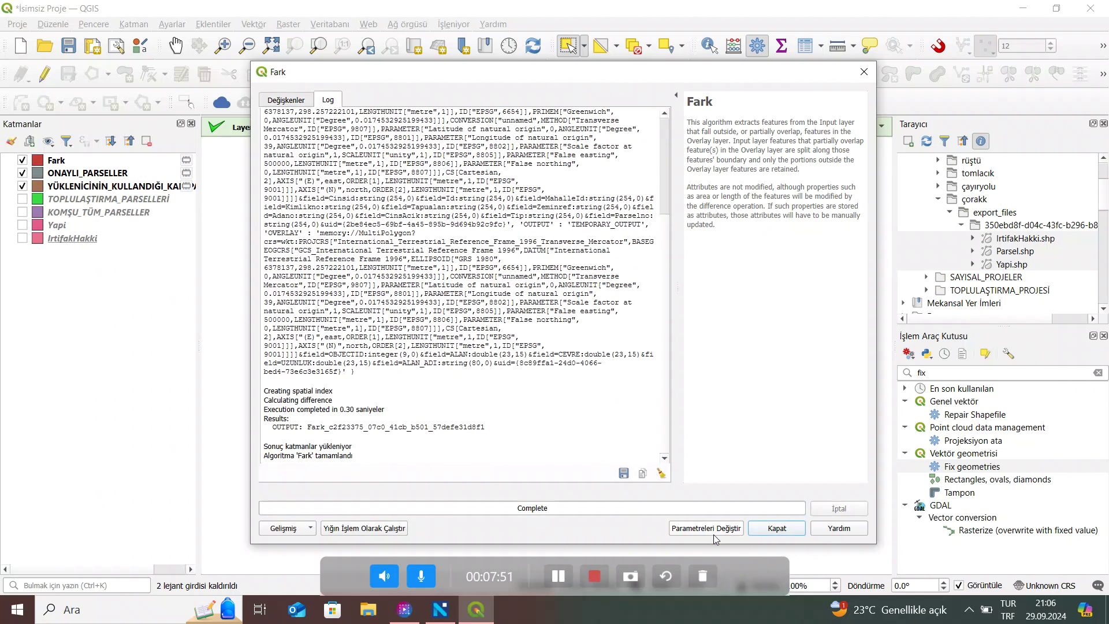
{"action": "left_click", "coordinate": [777, 529]}
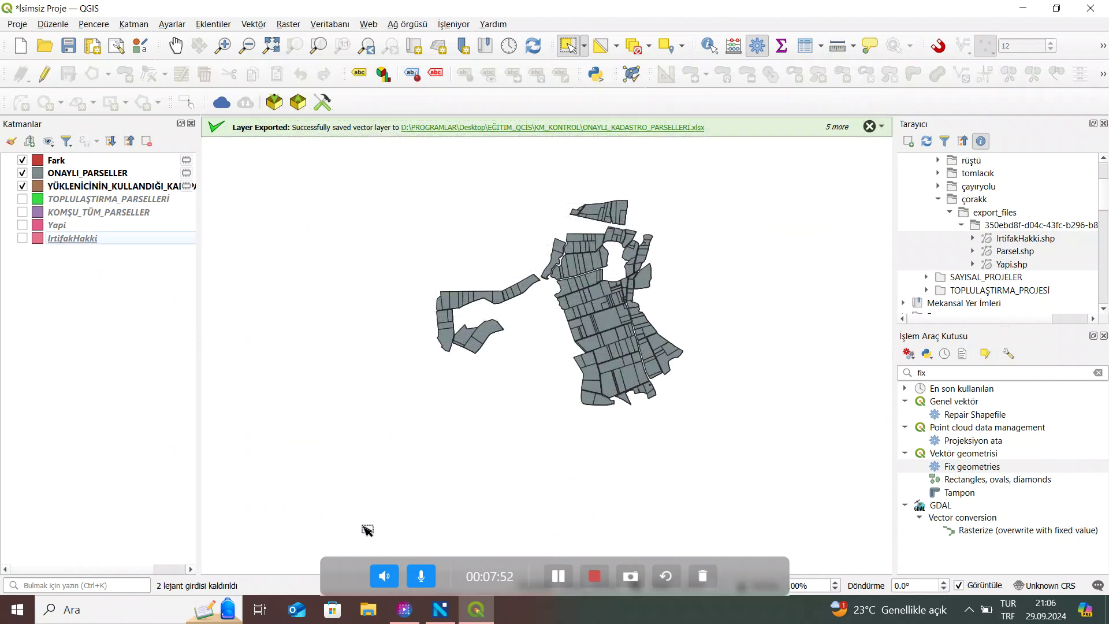
Step: Hide ONAYLI_PARSELLER and the contractor's cadastral parcel layer, and examine the Fark layer's geometry on the map
{"action": "left_click", "coordinate": [22, 173]}
{"action": "left_click", "coordinate": [22, 186]}
{"action": "scroll", "coordinate": [583, 301], "scroll_direction": "up", "scroll_amount": 5}
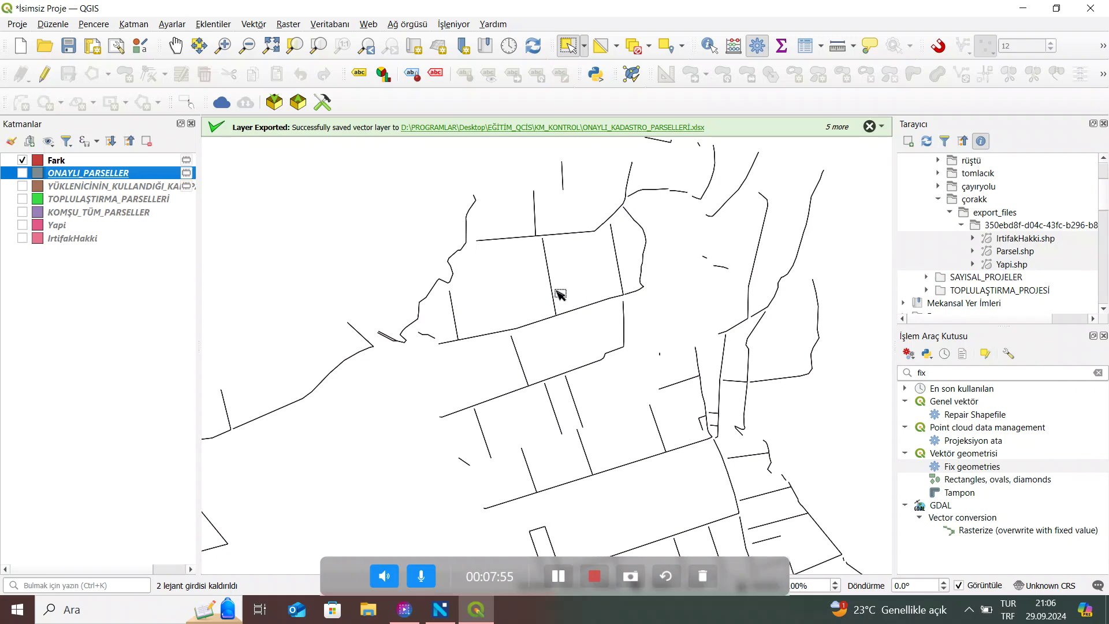
{"action": "scroll", "coordinate": [600, 309], "scroll_direction": "down", "scroll_amount": 2}
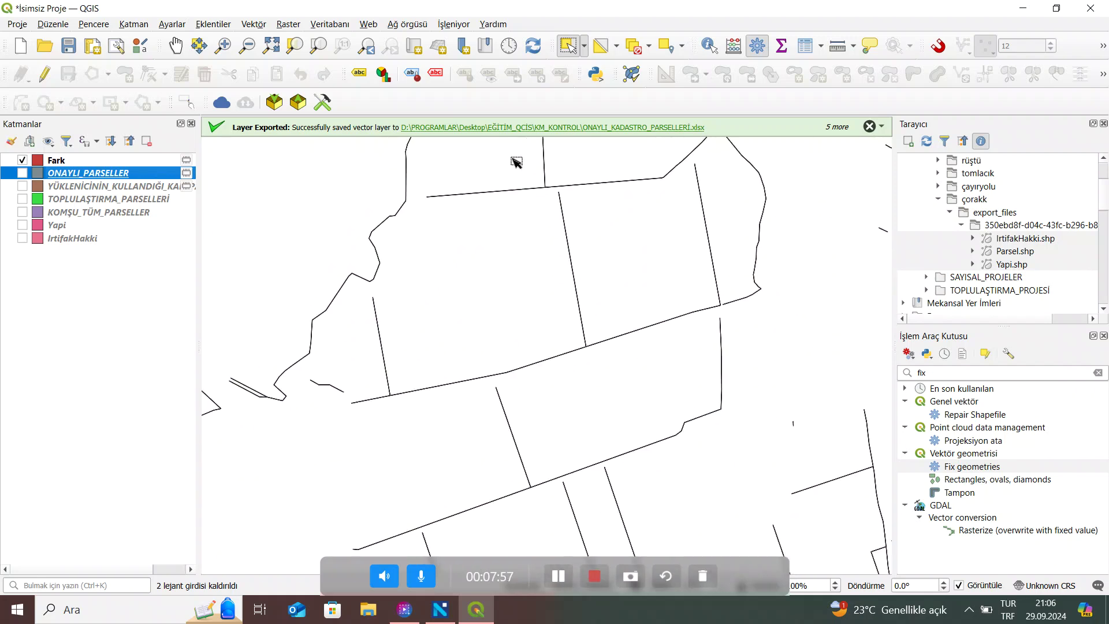
{"action": "scroll", "coordinate": [696, 390], "scroll_direction": "down", "scroll_amount": 2}
{"action": "left_click_drag", "start_coordinate": [674, 358], "coordinate": [586, 306]}
Step: Open the Fark layer's attribute table and look through its records down to the last row
{"action": "left_click", "coordinate": [115, 161]}
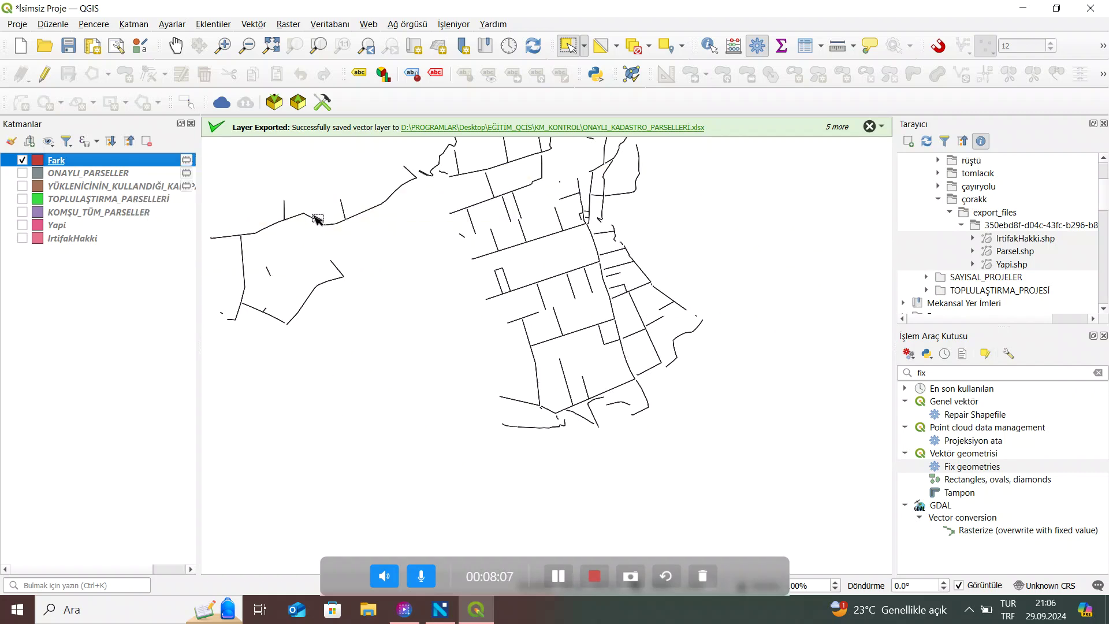
{"action": "right_click", "coordinate": [155, 161]}
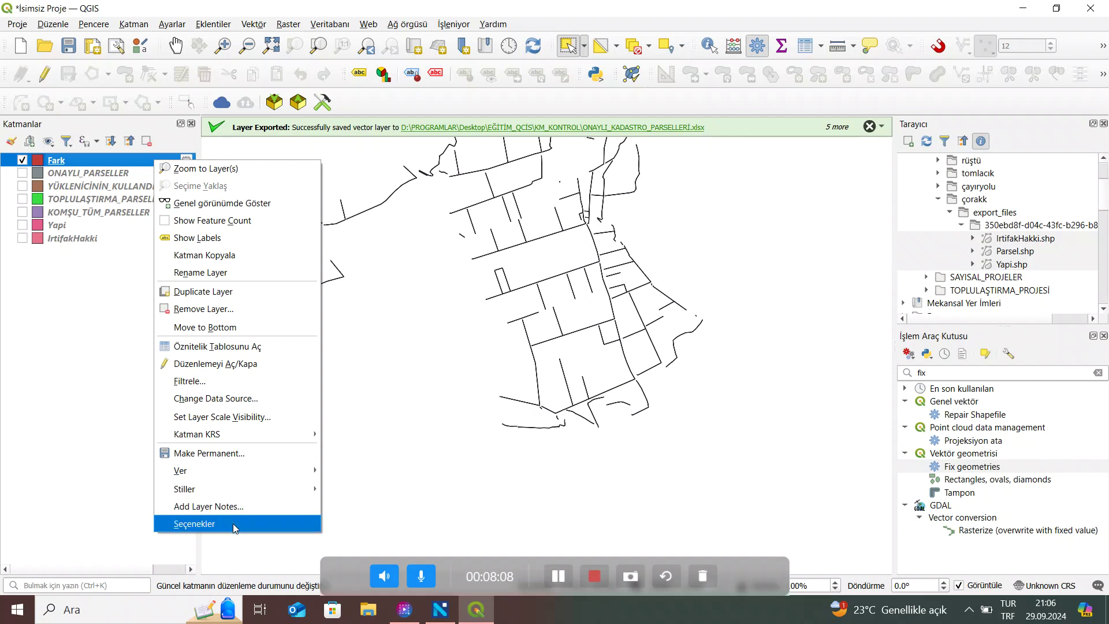
{"action": "left_click", "coordinate": [197, 349]}
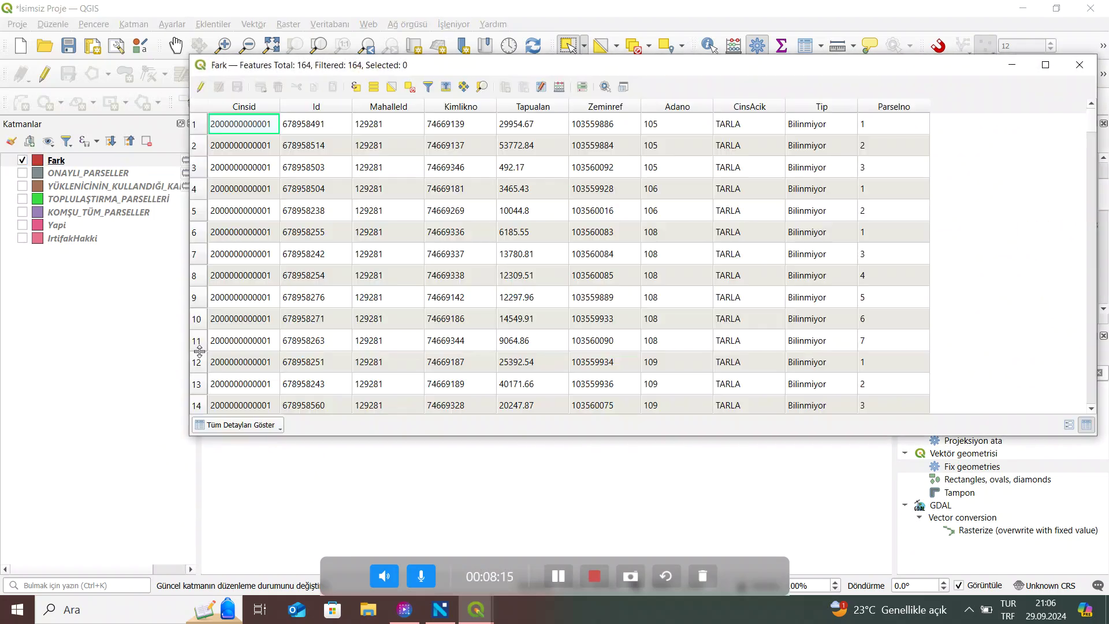
{"action": "left_click_drag", "start_coordinate": [987, 66], "coordinate": [799, 73]}
{"action": "scroll", "coordinate": [257, 327], "scroll_direction": "down", "scroll_amount": 20}
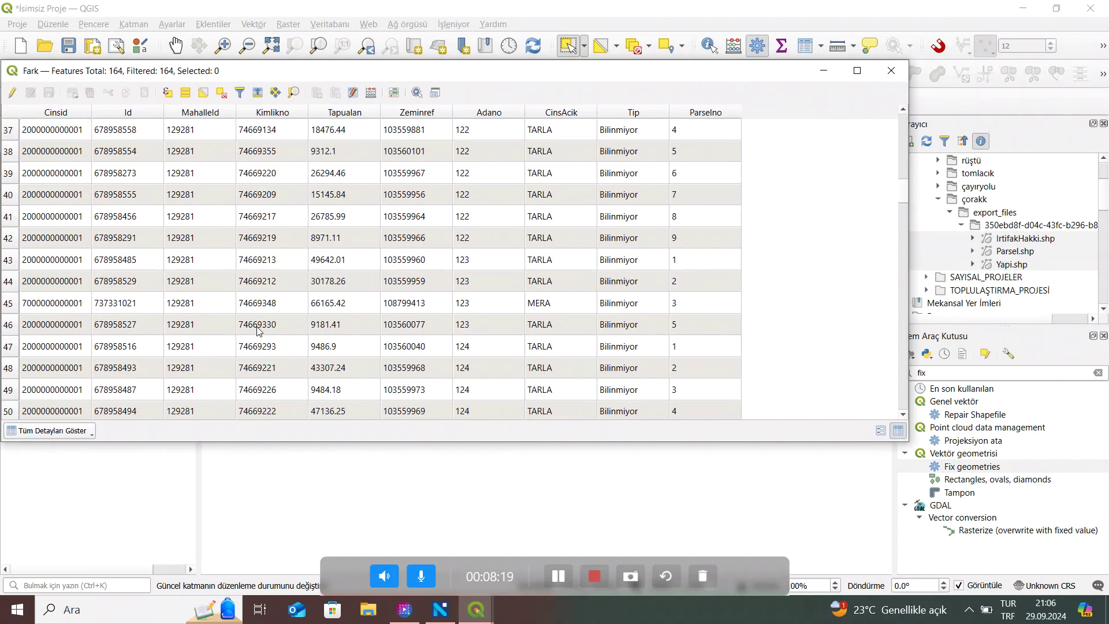
{"action": "scroll", "coordinate": [257, 327], "scroll_direction": "down", "scroll_amount": 20}
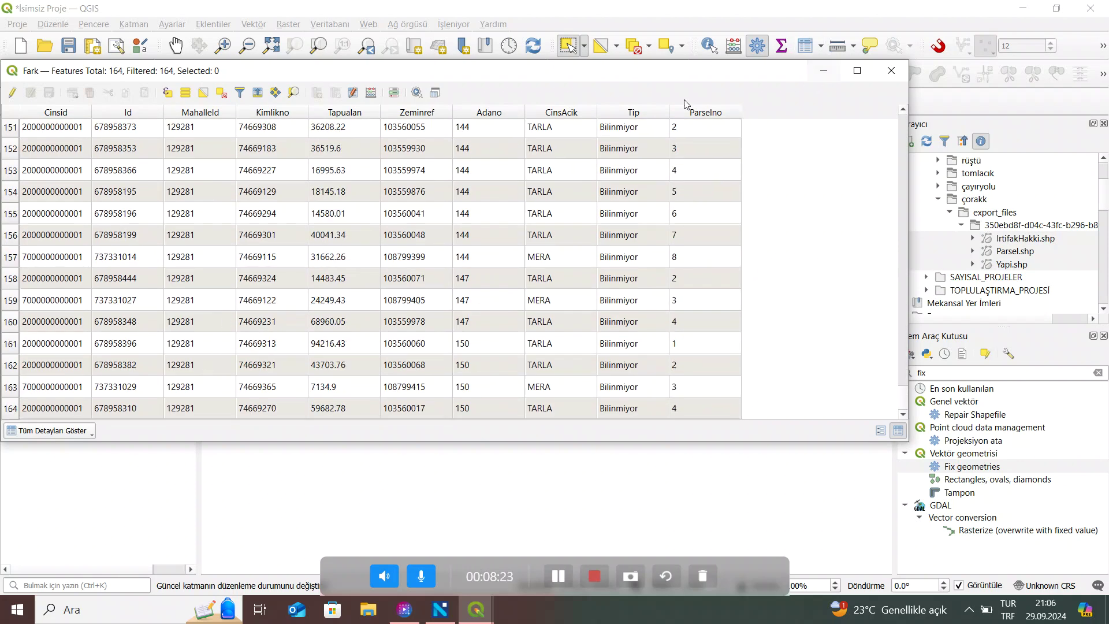
Step: In the Fark table's field calculator, define a new field ALAN of type Decimal Number (real) with length 10 and precision 4
{"action": "left_click_drag", "start_coordinate": [678, 76], "coordinate": [774, 57]}
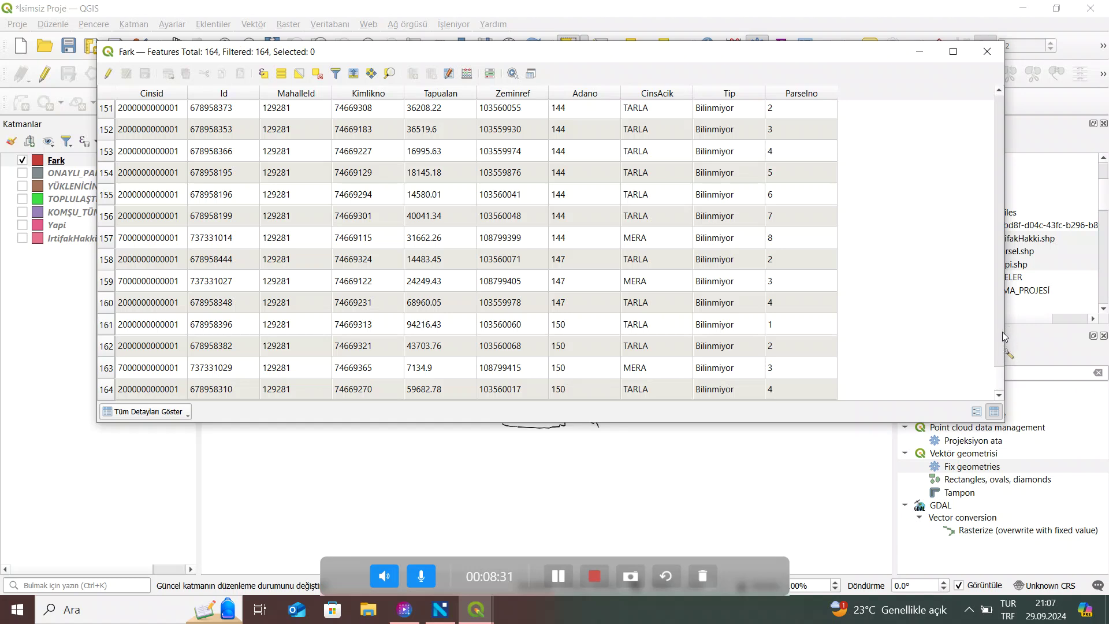
{"action": "left_click_drag", "start_coordinate": [1004, 330], "coordinate": [1065, 328]}
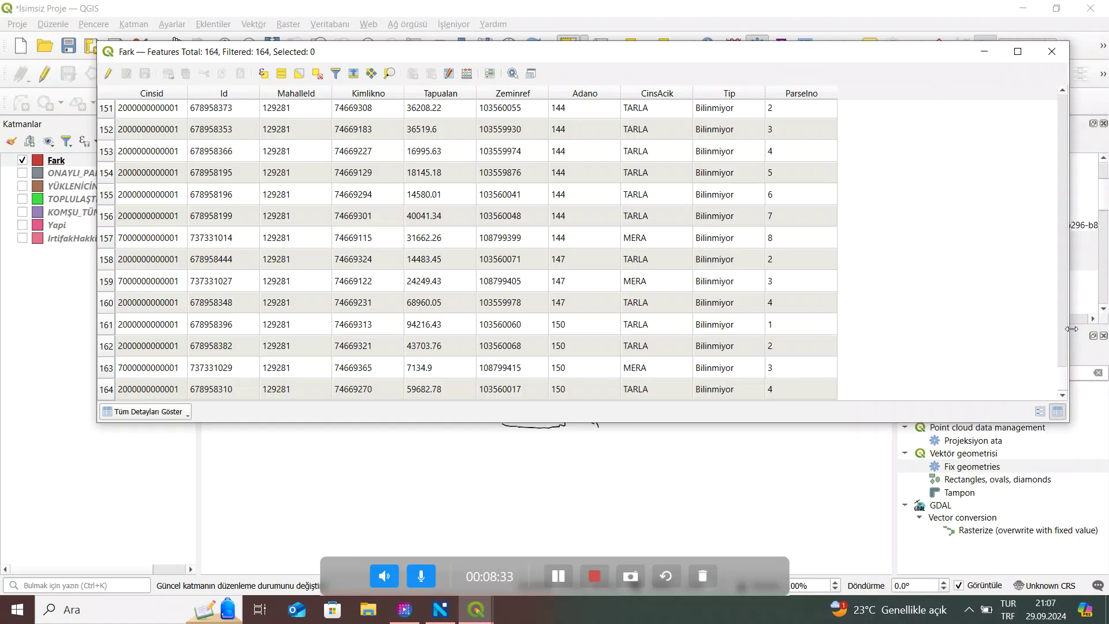
{"action": "left_click_drag", "start_coordinate": [469, 53], "coordinate": [396, 32]}
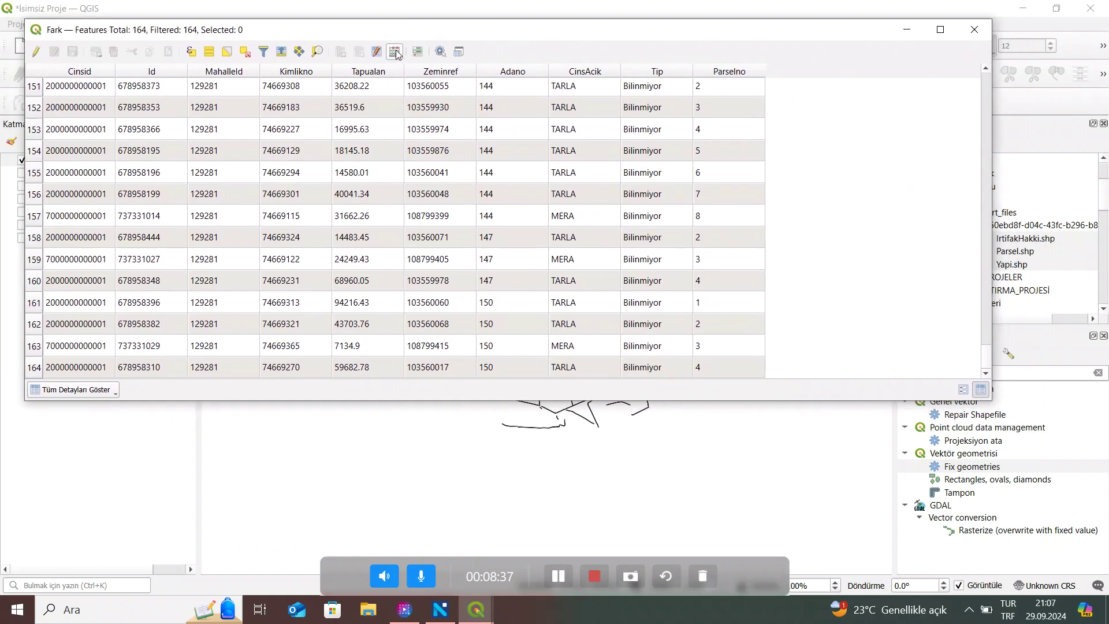
{"action": "left_click", "coordinate": [396, 53]}
{"action": "left_click", "coordinate": [311, 206]}
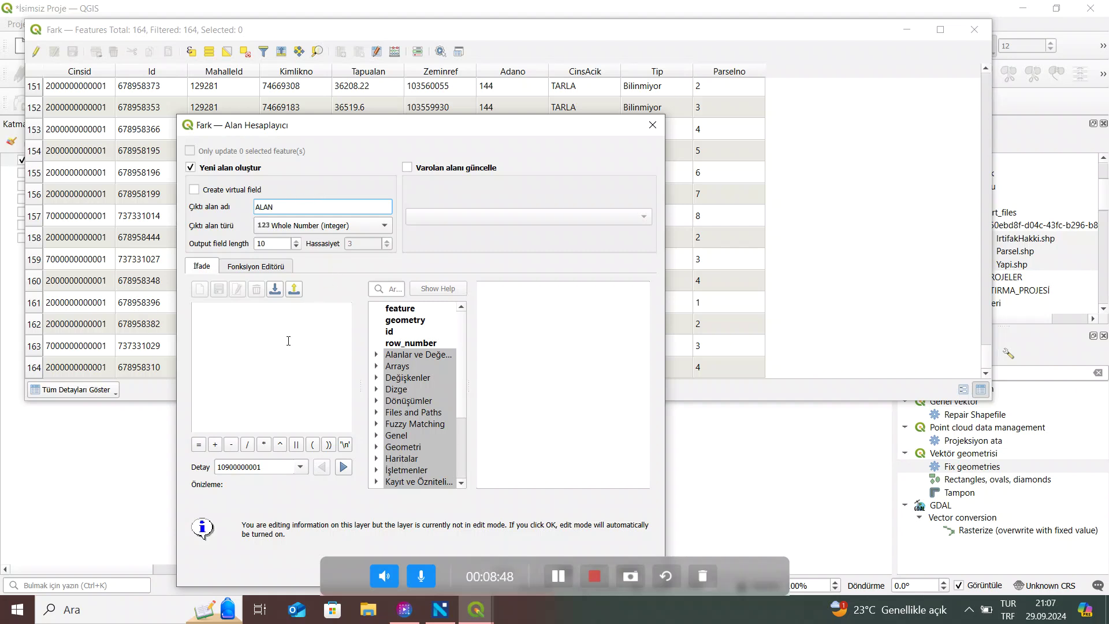
{"action": "left_click", "coordinate": [362, 227]}
{"action": "left_click", "coordinate": [309, 240]}
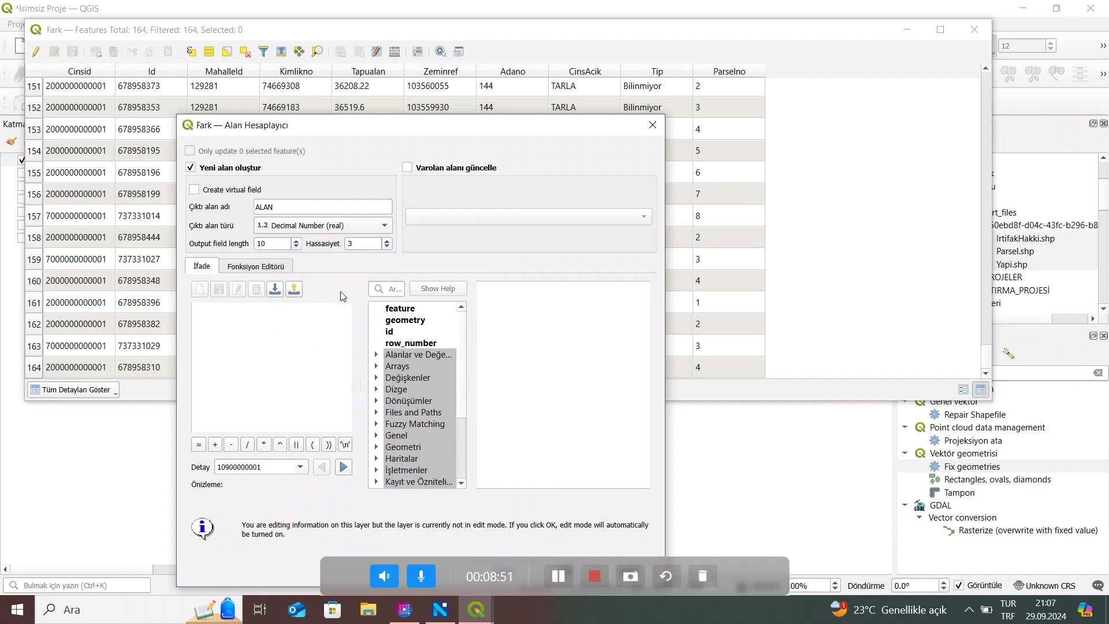
{"action": "double_click", "coordinate": [361, 245]}
{"action": "type", "text": "2"}
{"action": "double_click", "coordinate": [352, 240]}
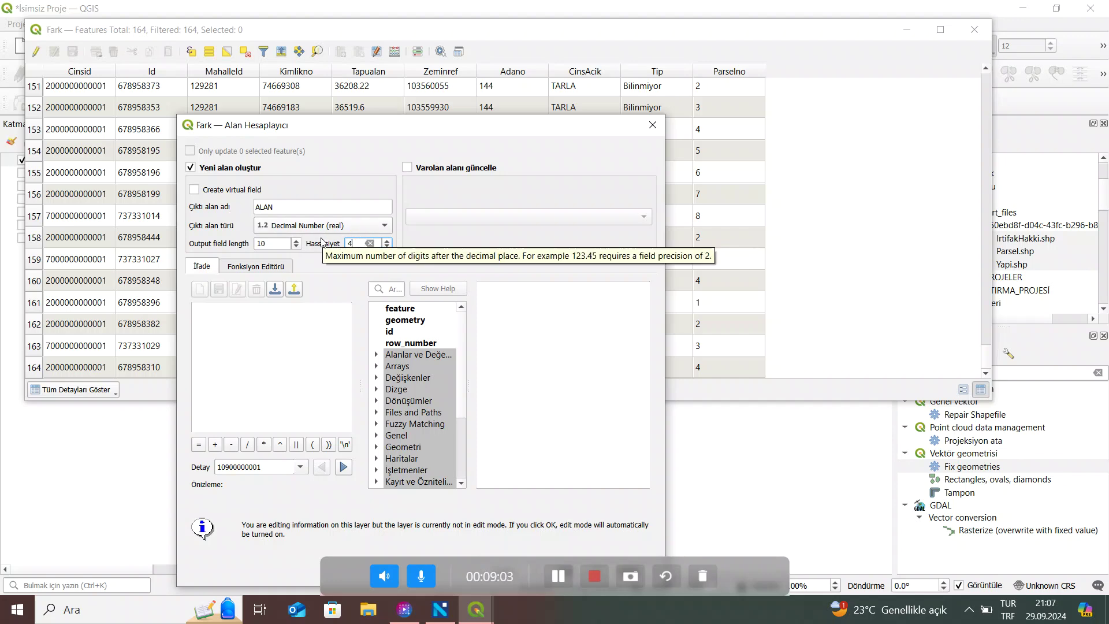
Step: Begin the ALAN field's expression with the area() function
{"action": "left_click", "coordinate": [253, 353]}
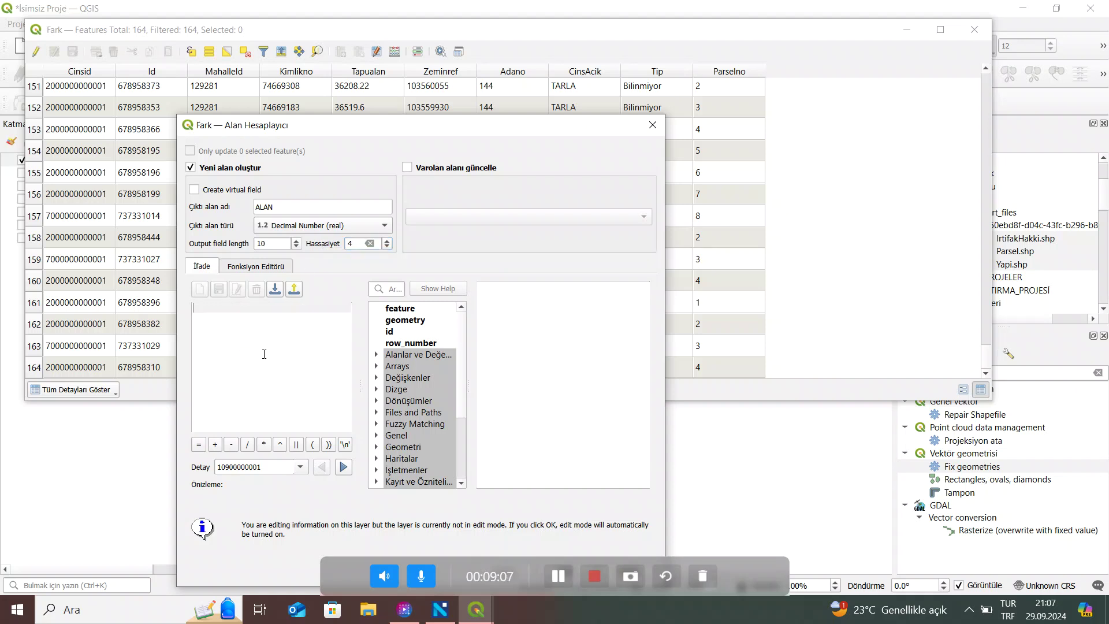
{"action": "type", "text": "ar"}
{"action": "key", "text": "BackSpace"}
{"action": "key", "text": "BackSpace"}
{"action": "type", "text": "are"}
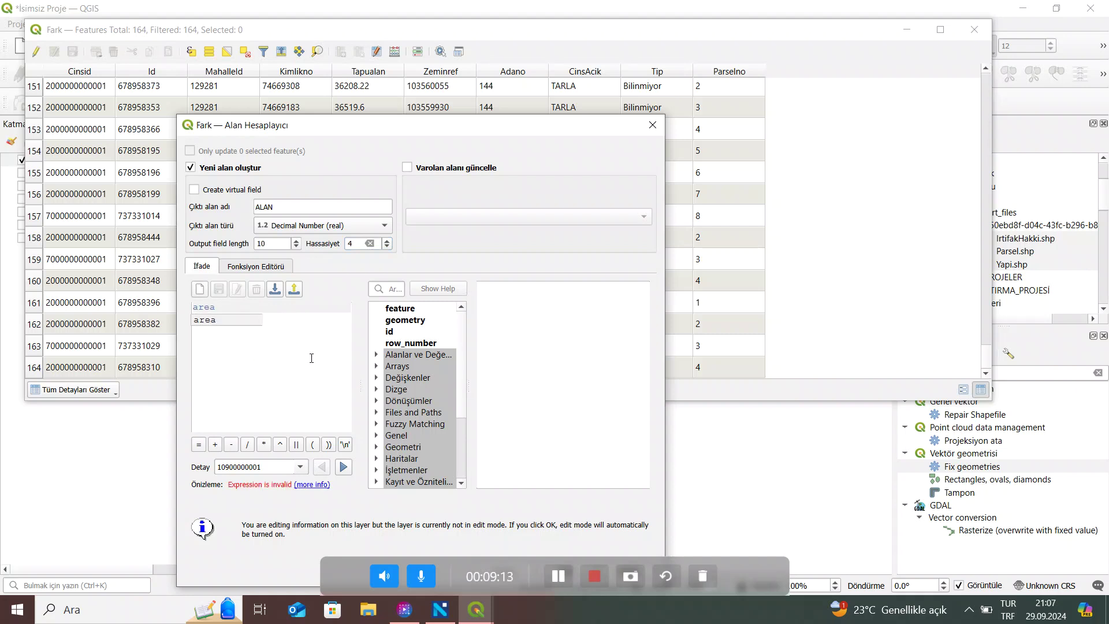
{"action": "type", "text": "a"}
{"action": "key", "text": "Return"}
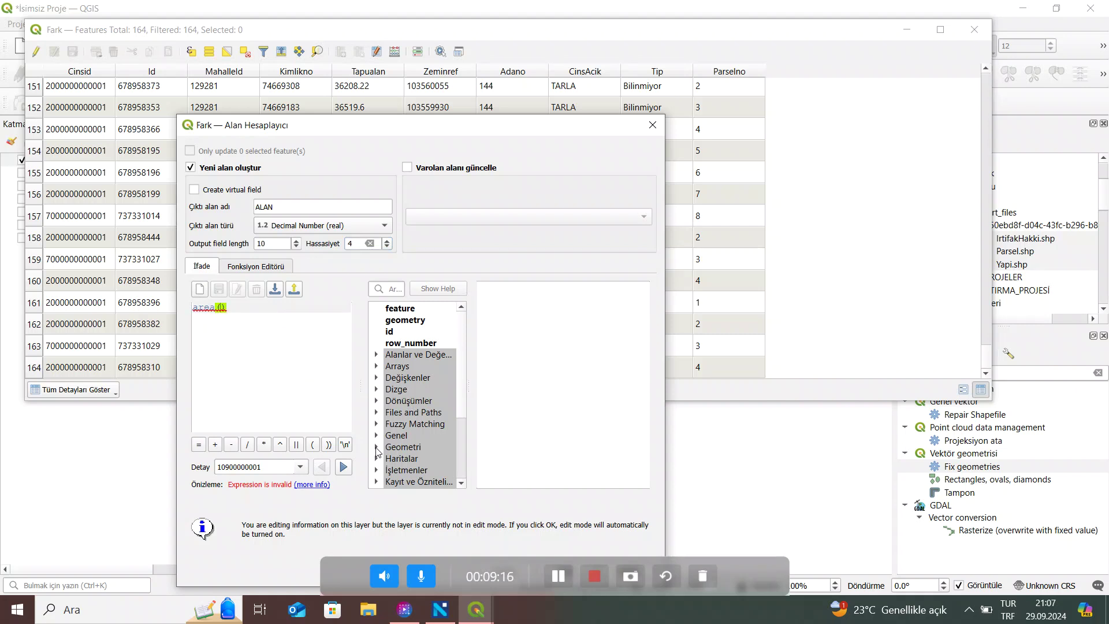
Step: Insert $area from the Geometry functions inside the area() parentheses and trim it back to the $ sign
{"action": "left_click", "coordinate": [377, 447]}
{"action": "scroll", "coordinate": [412, 469], "scroll_direction": "down", "scroll_amount": 2}
{"action": "left_click", "coordinate": [417, 425]}
{"action": "double_click", "coordinate": [416, 425]}
{"action": "key", "text": "BackSpace"}
{"action": "key", "text": "BackSpace"}
{"action": "key", "text": "BackSpace"}
{"action": "key", "text": "BackSpace"}
{"action": "key", "text": "BackSpace"}
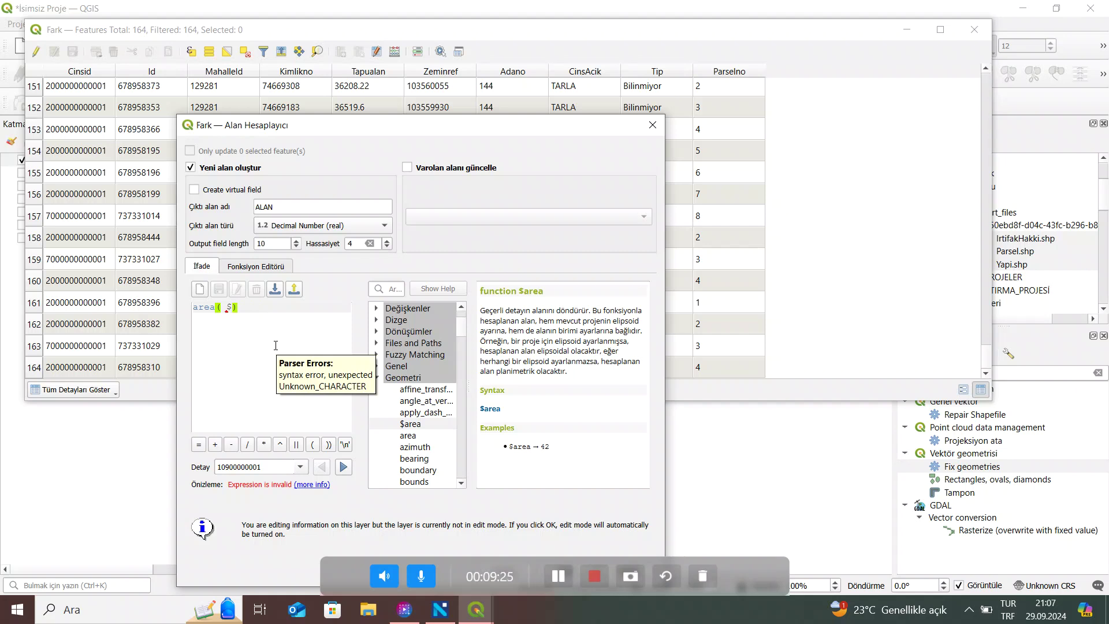
Step: Complete the area() argument as $geometry
{"action": "type", "text": "a( $ge"}
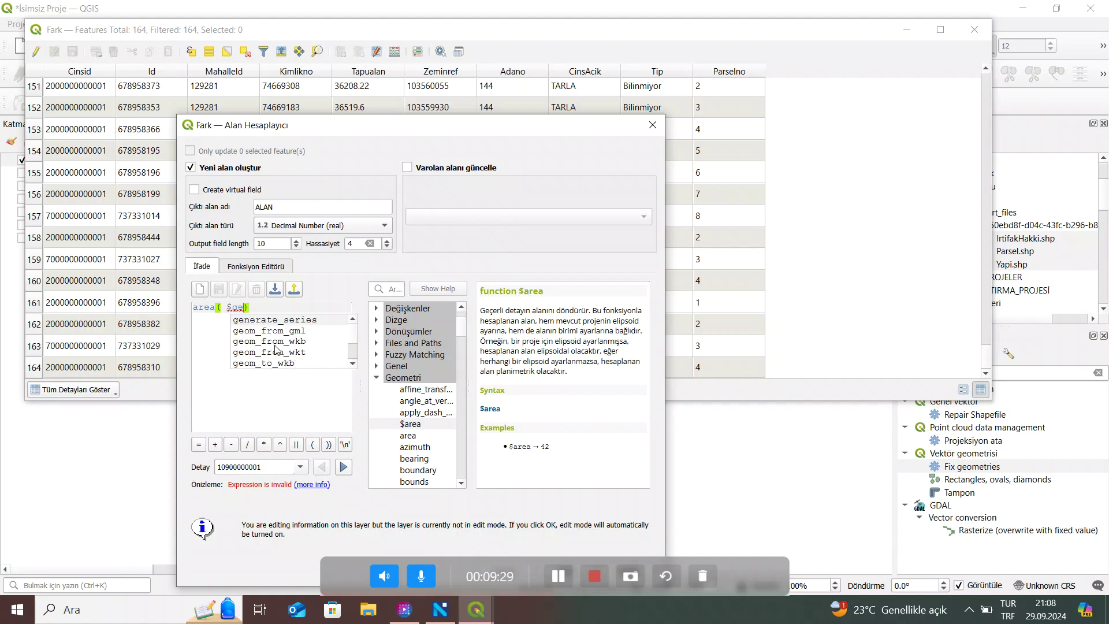
{"action": "type", "text": "ometr"}
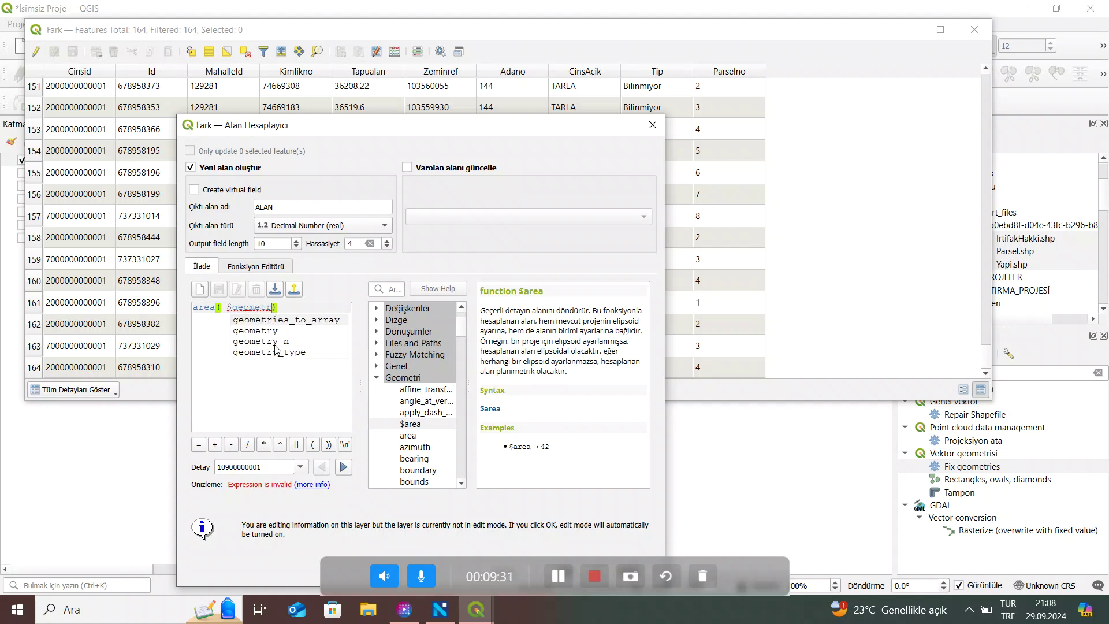
{"action": "double_click", "coordinate": [271, 331]}
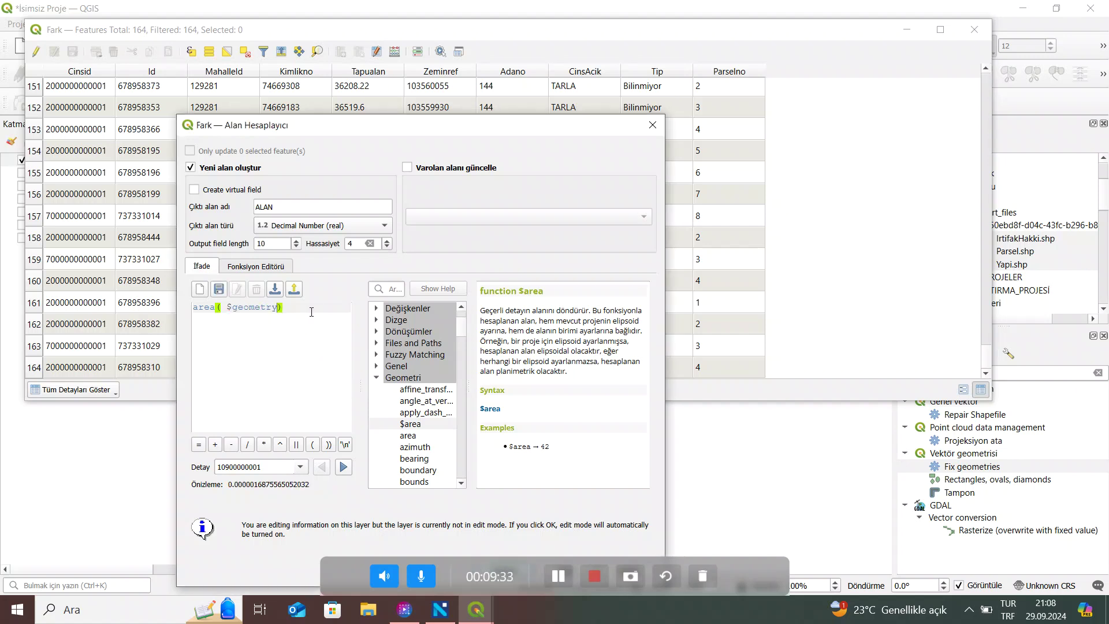
Step: Copy the whole expression and remove the space before $geometry so that it reads area($geometry)
{"action": "left_click_drag", "start_coordinate": [283, 307], "coordinate": [188, 309]}
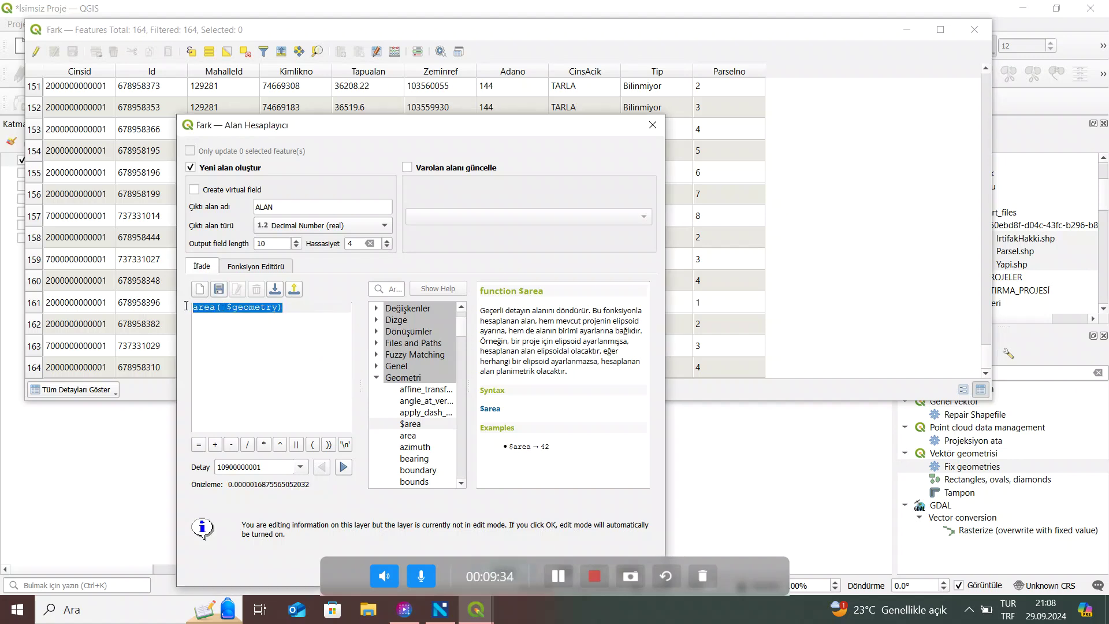
{"action": "right_click", "coordinate": [217, 308]}
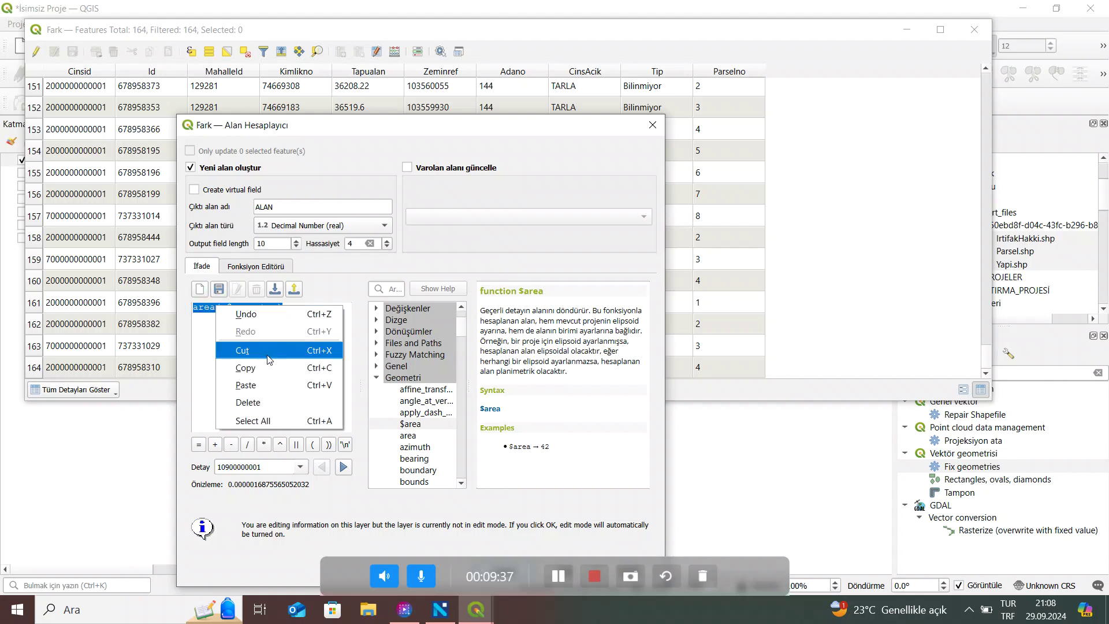
{"action": "left_click", "coordinate": [266, 375]}
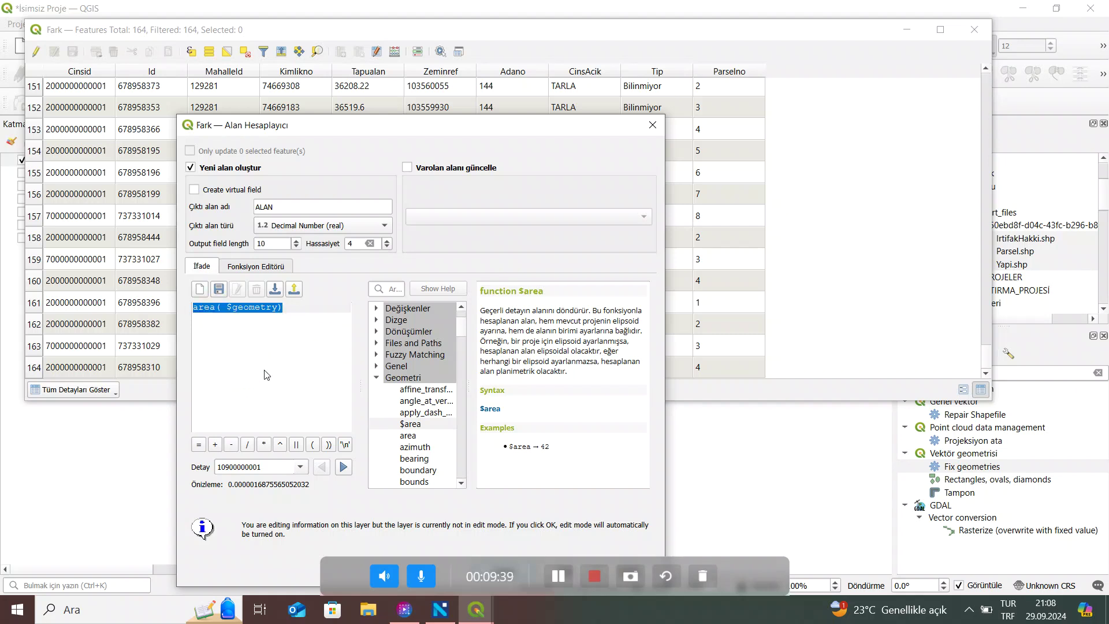
{"action": "left_click", "coordinate": [223, 313]}
{"action": "key", "text": "BackSpace"}
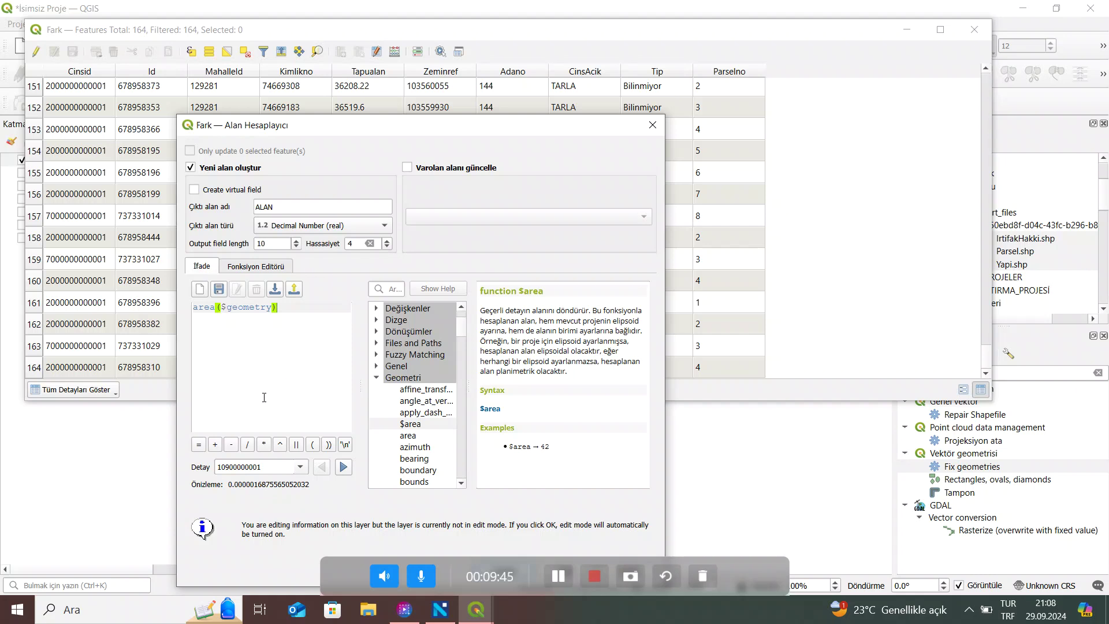
Step: Preview the area($geometry) expression on several features and run the calculation to create the ALAN field in the Fark layer
{"action": "left_click", "coordinate": [343, 467]}
{"action": "left_click", "coordinate": [343, 468]}
{"action": "left_click", "coordinate": [344, 467]}
{"action": "left_click", "coordinate": [343, 469]}
{"action": "left_click", "coordinate": [343, 469]}
{"action": "left_click", "coordinate": [343, 468]}
{"action": "left_click_drag", "start_coordinate": [463, 126], "coordinate": [466, 40]}
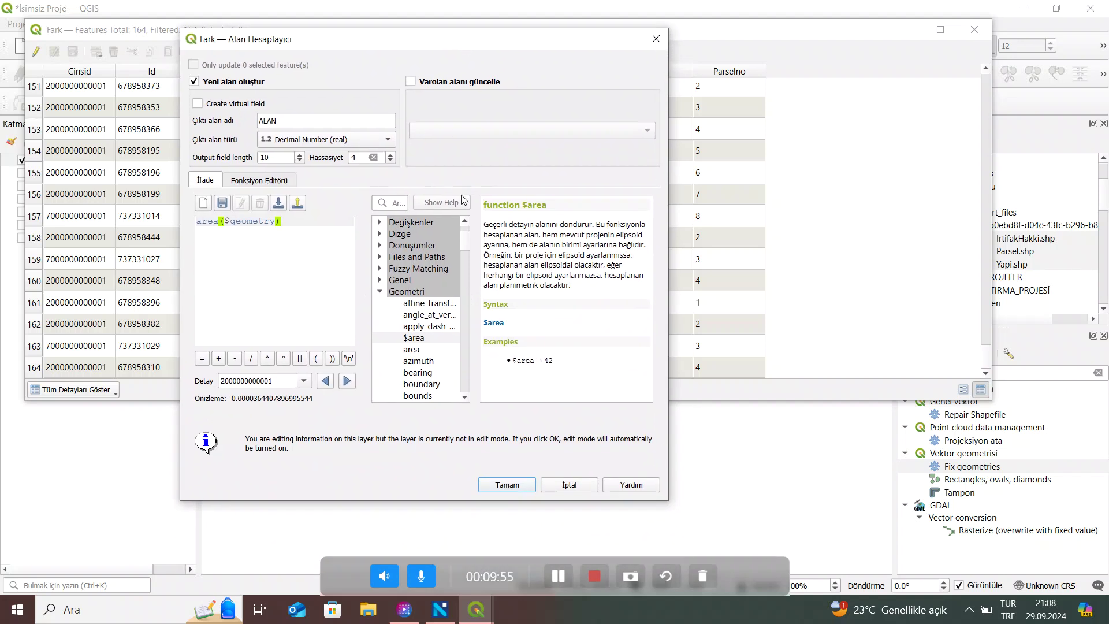
{"action": "left_click", "coordinate": [508, 485]}
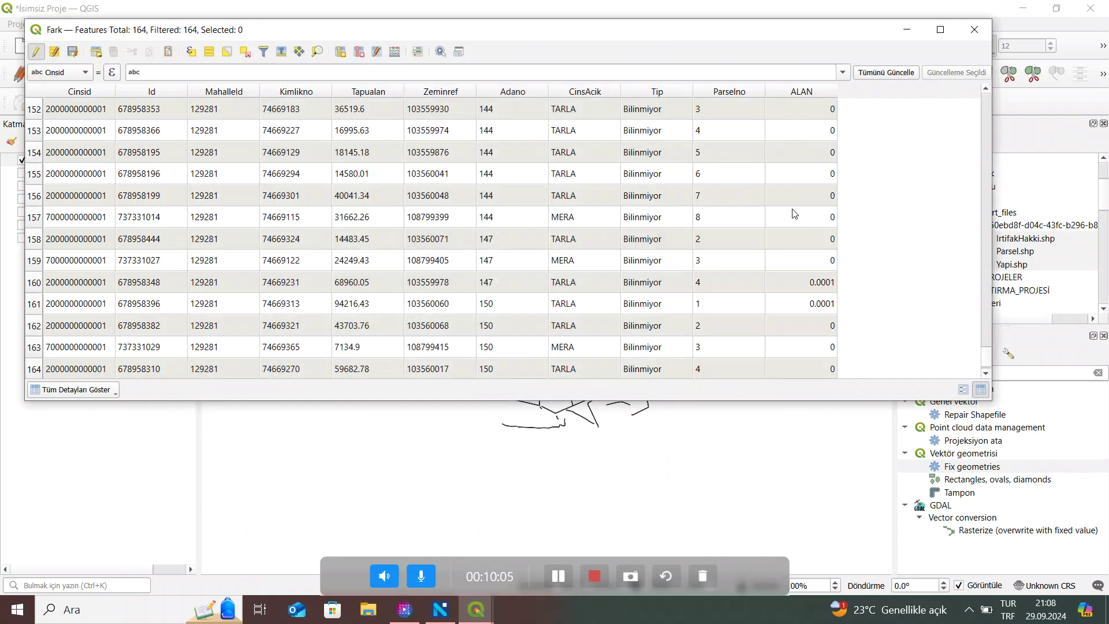
Step: Examine the calculated ALAN values throughout the Fark attribute table and close the table
{"action": "scroll", "coordinate": [829, 296], "scroll_direction": "up", "scroll_amount": 15}
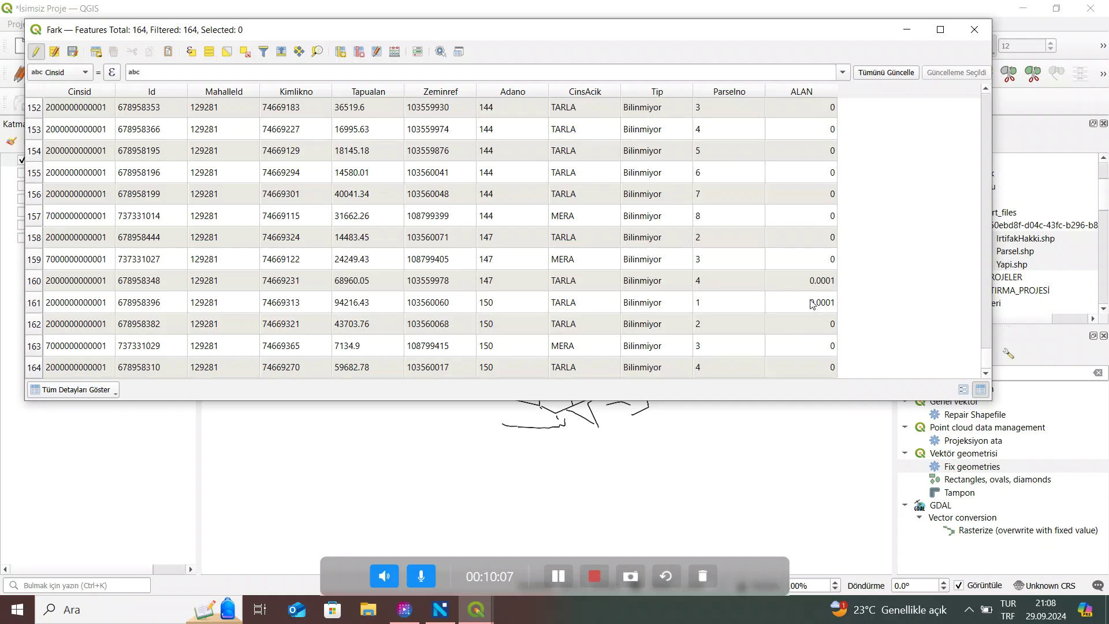
{"action": "scroll", "coordinate": [829, 297], "scroll_direction": "down", "scroll_amount": 8}
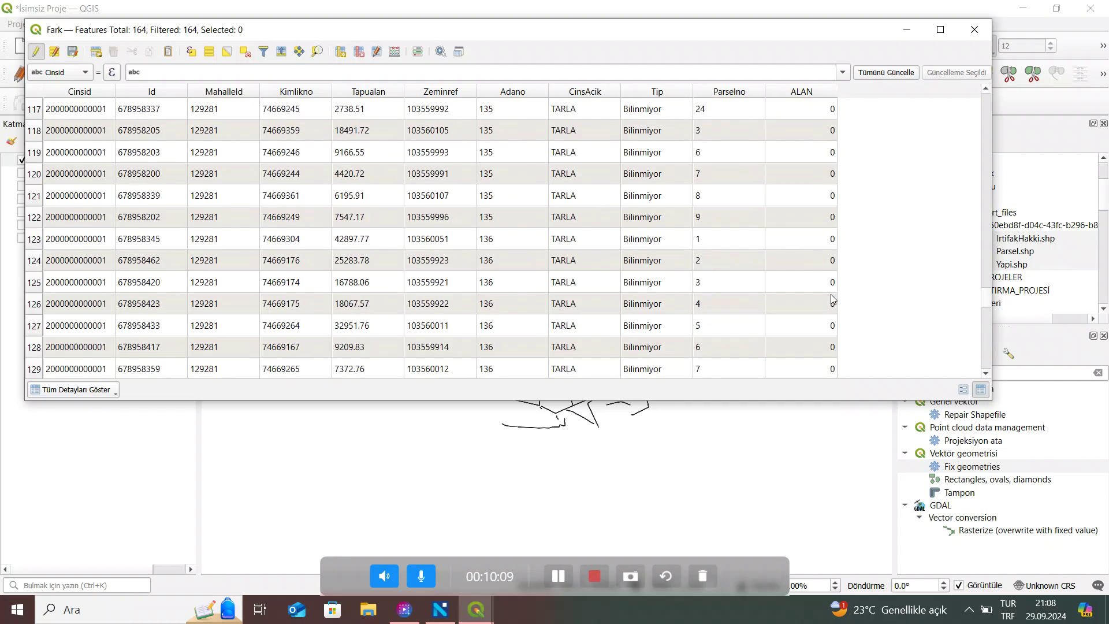
{"action": "scroll", "coordinate": [828, 271], "scroll_direction": "up", "scroll_amount": 10}
{"action": "scroll", "coordinate": [825, 239], "scroll_direction": "up", "scroll_amount": 20}
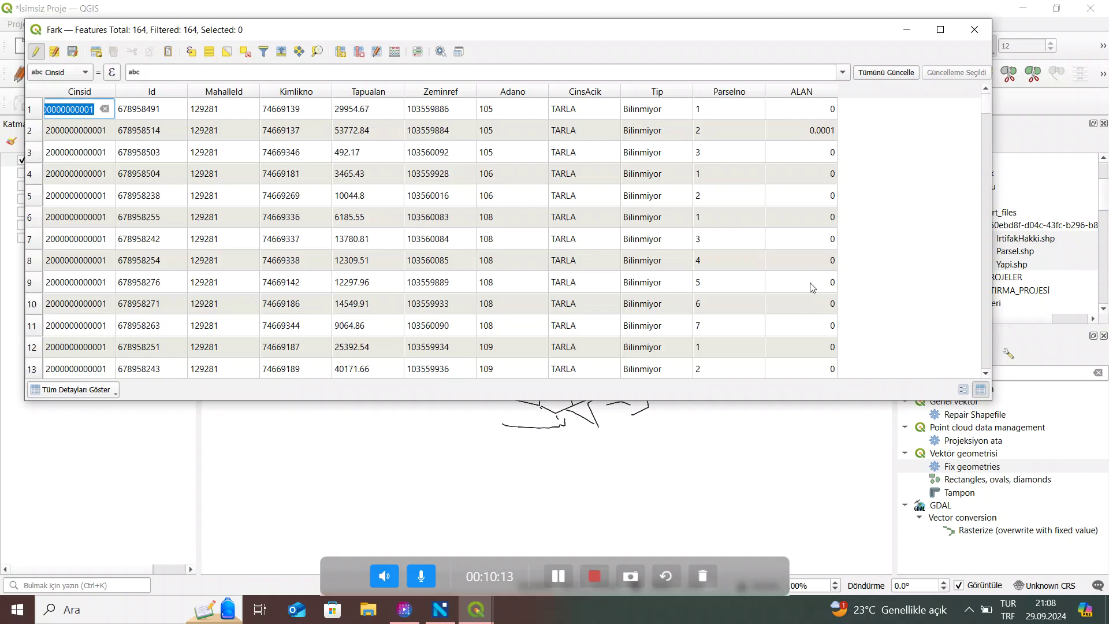
{"action": "scroll", "coordinate": [805, 196], "scroll_direction": "down", "scroll_amount": 20}
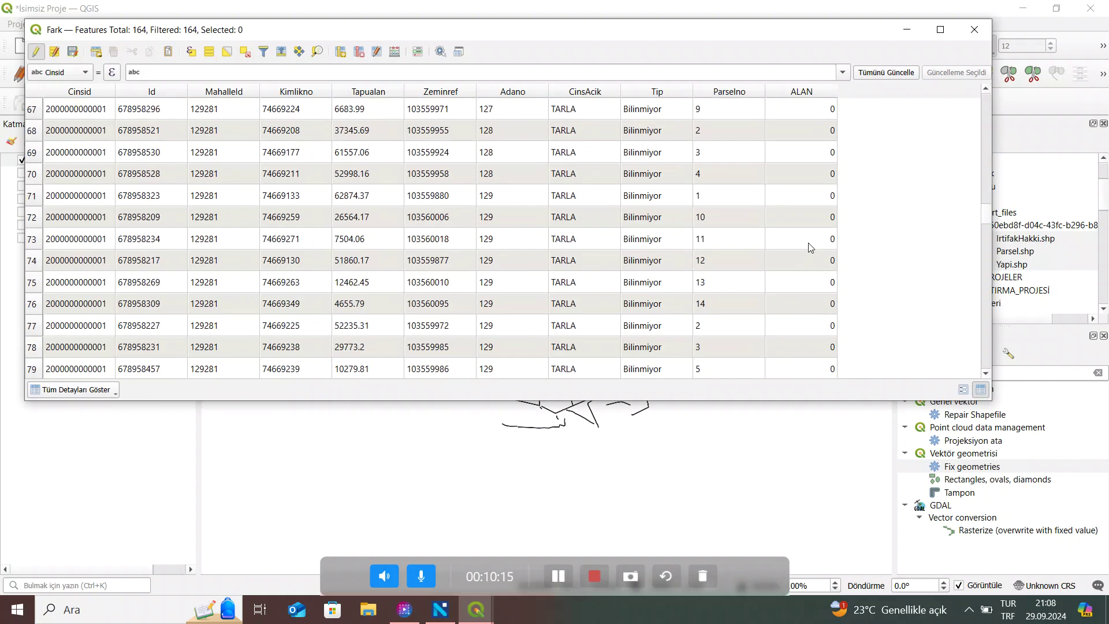
{"action": "left_click", "coordinate": [974, 29]}
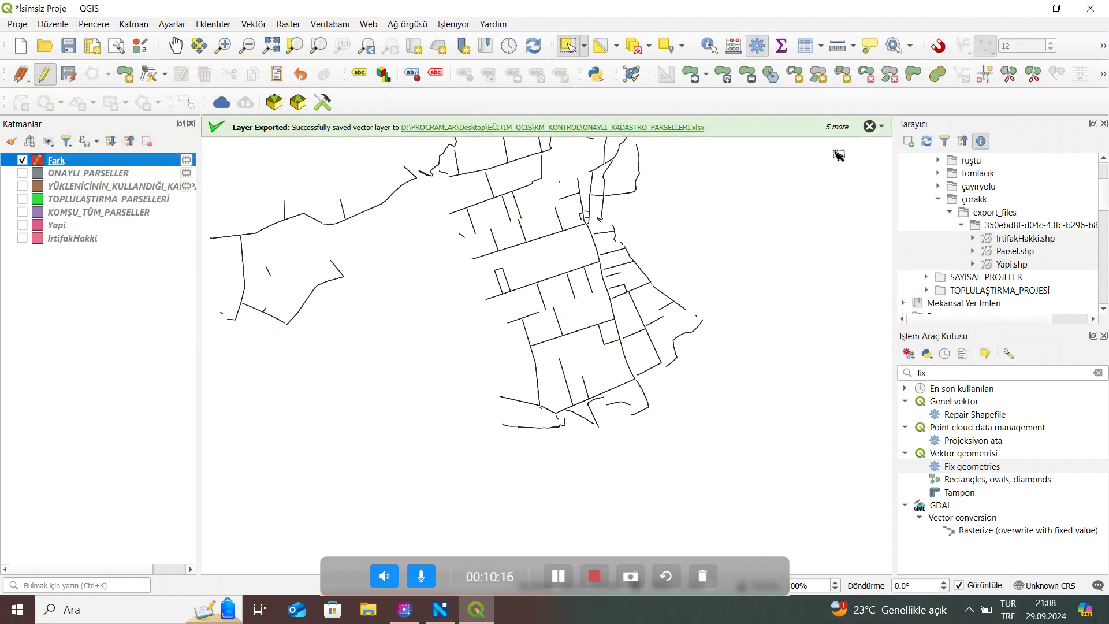
Step: Hide the Fark layer and show the ONAYLI_PARSELLER and YÜKLENİCİNİN_KULLANDIĞI… layers around the southeastern parcels
{"action": "left_click_drag", "start_coordinate": [416, 292], "coordinate": [560, 360]}
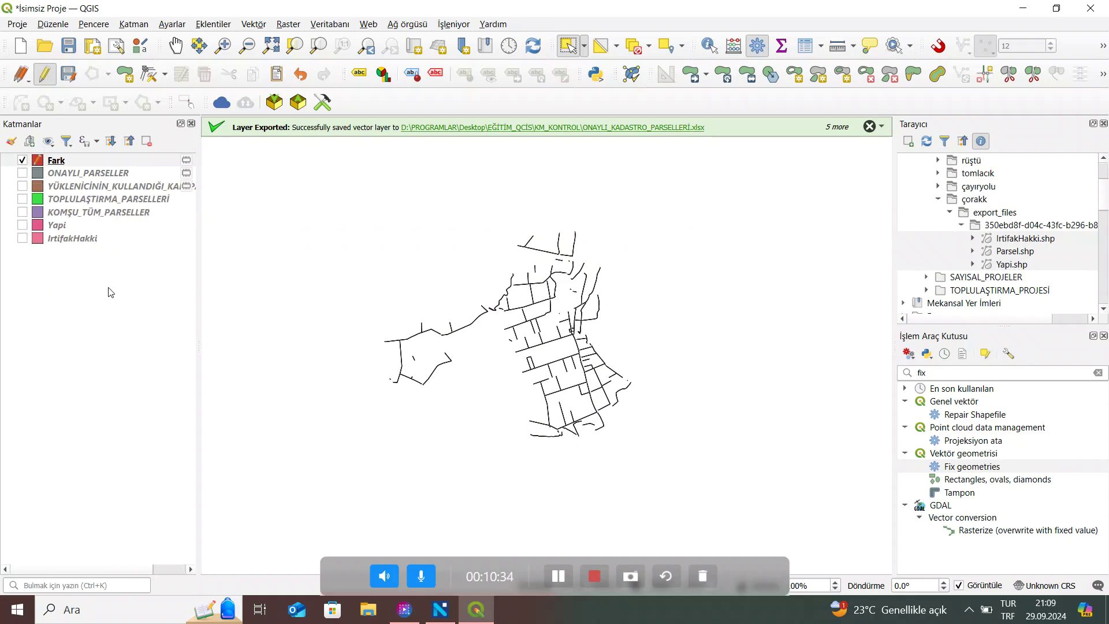
{"action": "left_click", "coordinate": [21, 160]}
{"action": "left_click", "coordinate": [22, 173]}
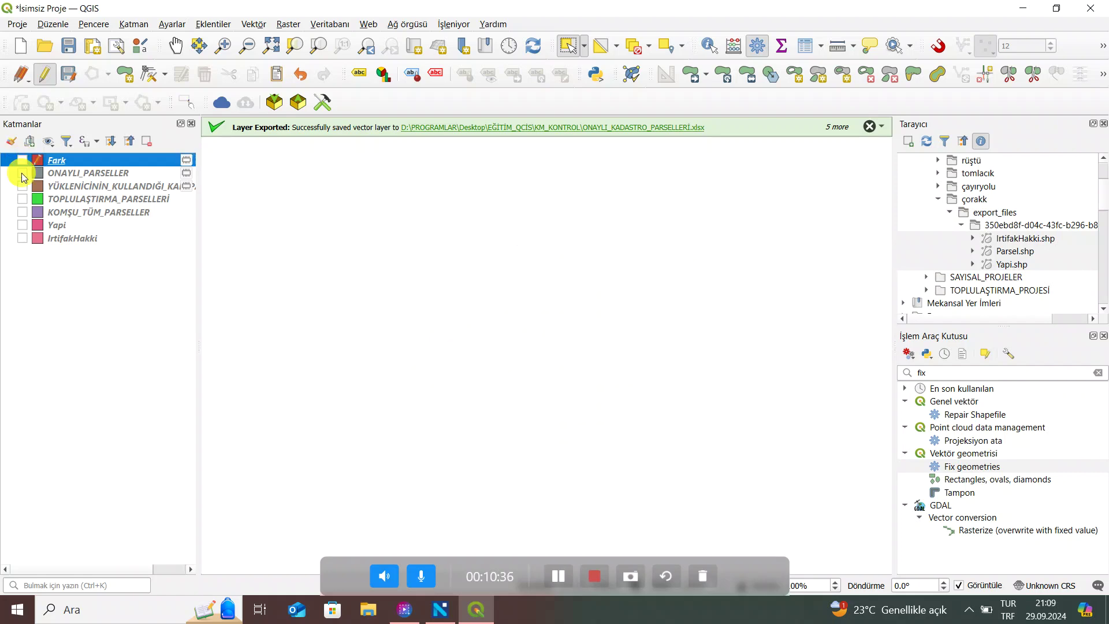
{"action": "left_click", "coordinate": [22, 186]}
{"action": "scroll", "coordinate": [595, 396], "scroll_direction": "up", "scroll_amount": 3}
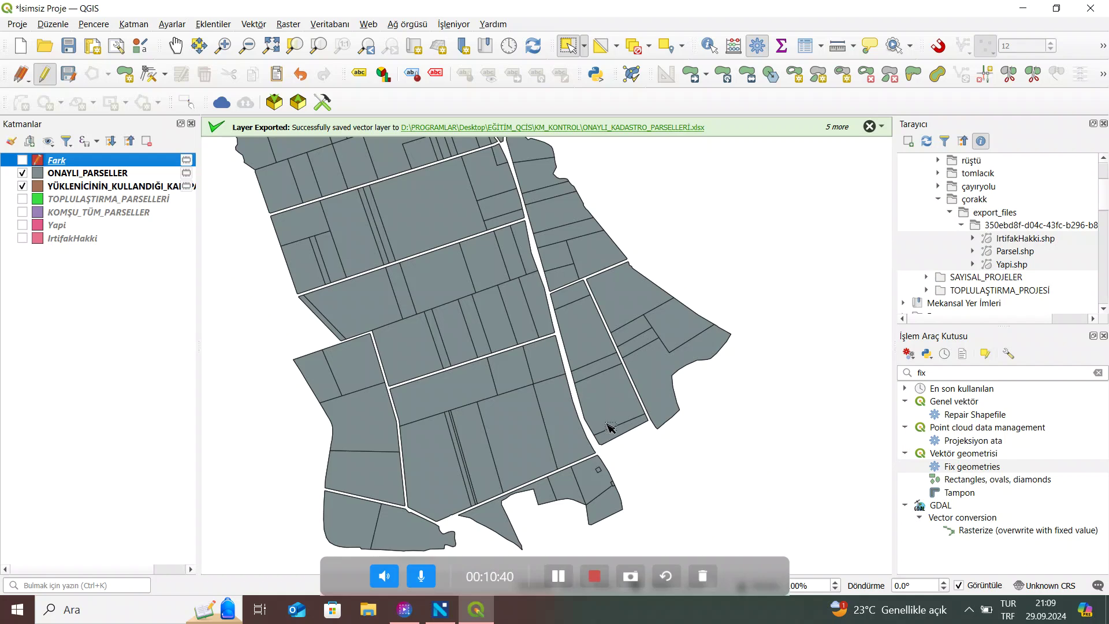
{"action": "scroll", "coordinate": [611, 427], "scroll_direction": "up", "scroll_amount": 3}
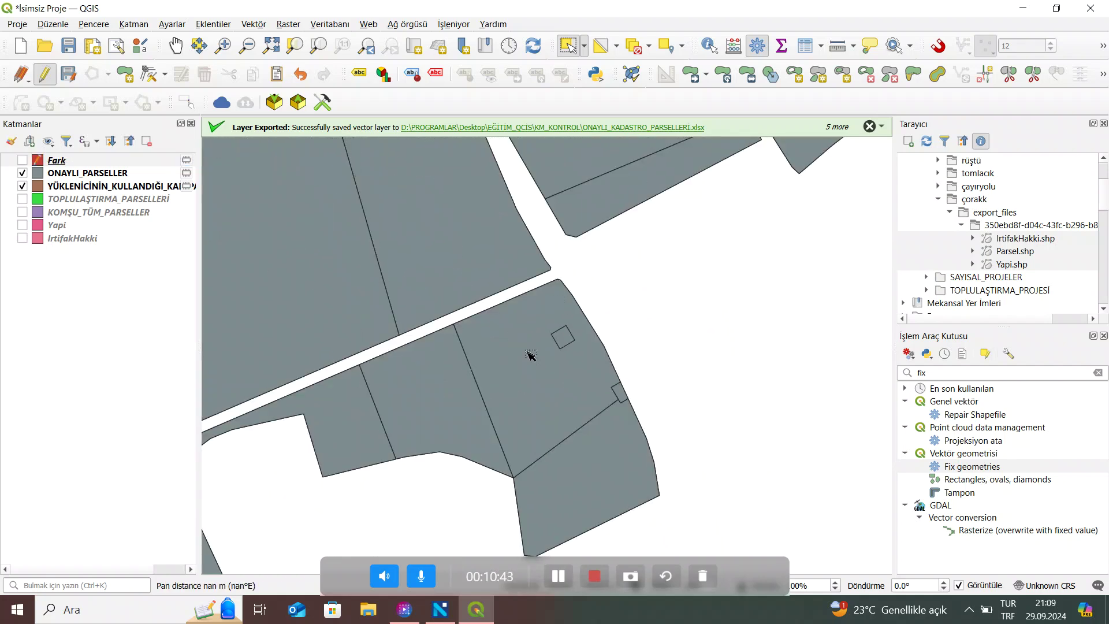
Step: Hide ONAYLI_PARSELLER and show only the YÜKLENİCİNİN_KULLANDIĞI… layer to inspect its parcels around the small square in the southeast
{"action": "left_click", "coordinate": [18, 174]}
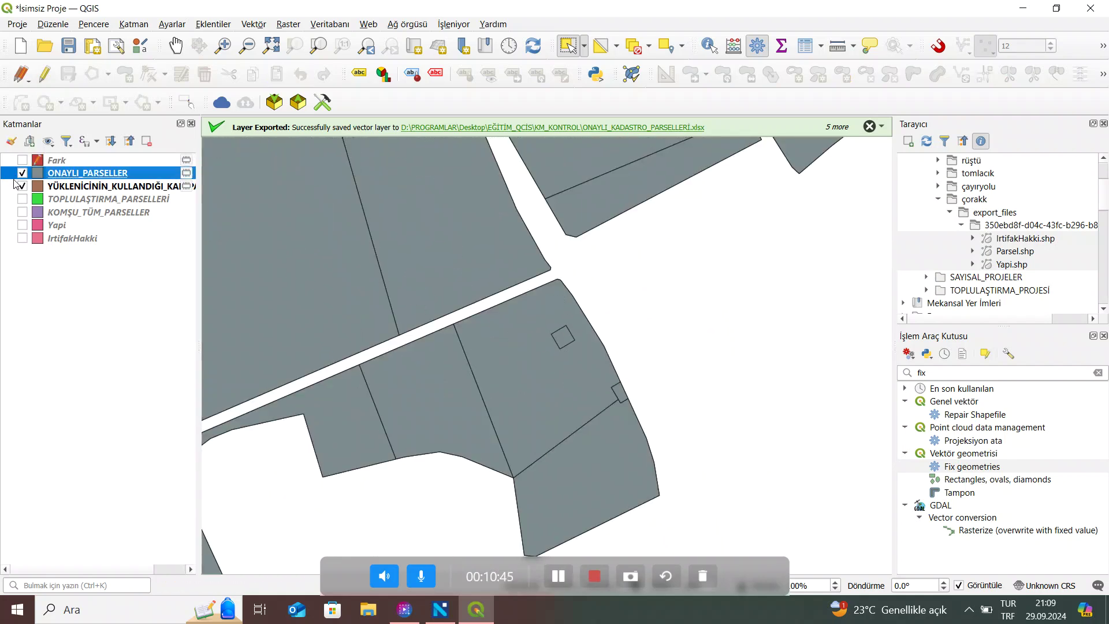
{"action": "left_click", "coordinate": [22, 186]}
{"action": "left_click", "coordinate": [22, 174]}
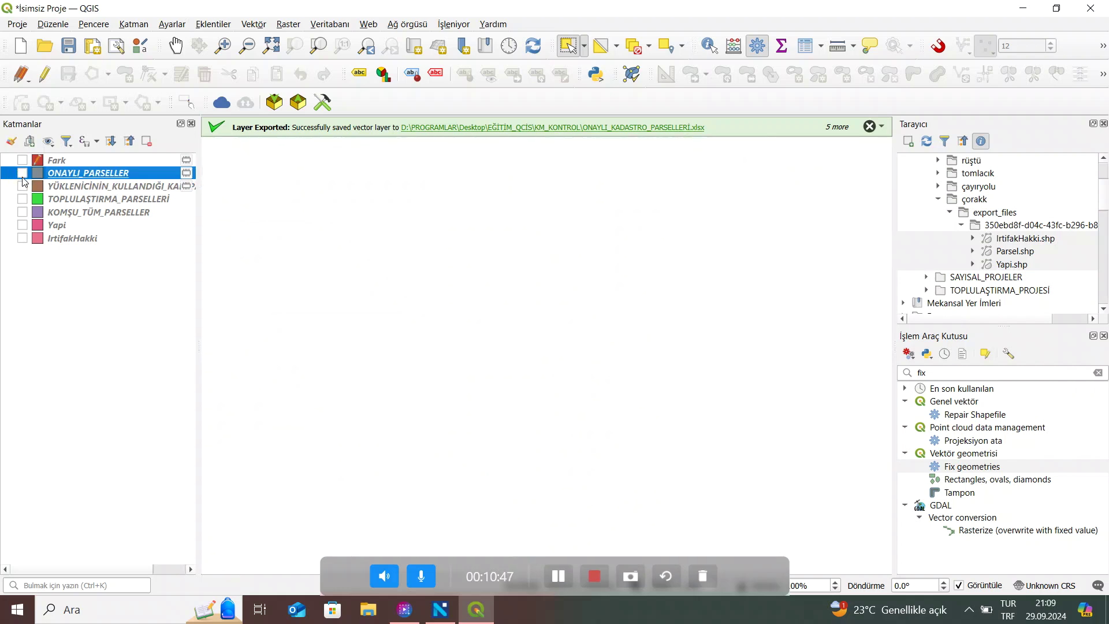
{"action": "left_click", "coordinate": [23, 174]}
{"action": "left_click", "coordinate": [23, 173]}
{"action": "left_click", "coordinate": [24, 199]}
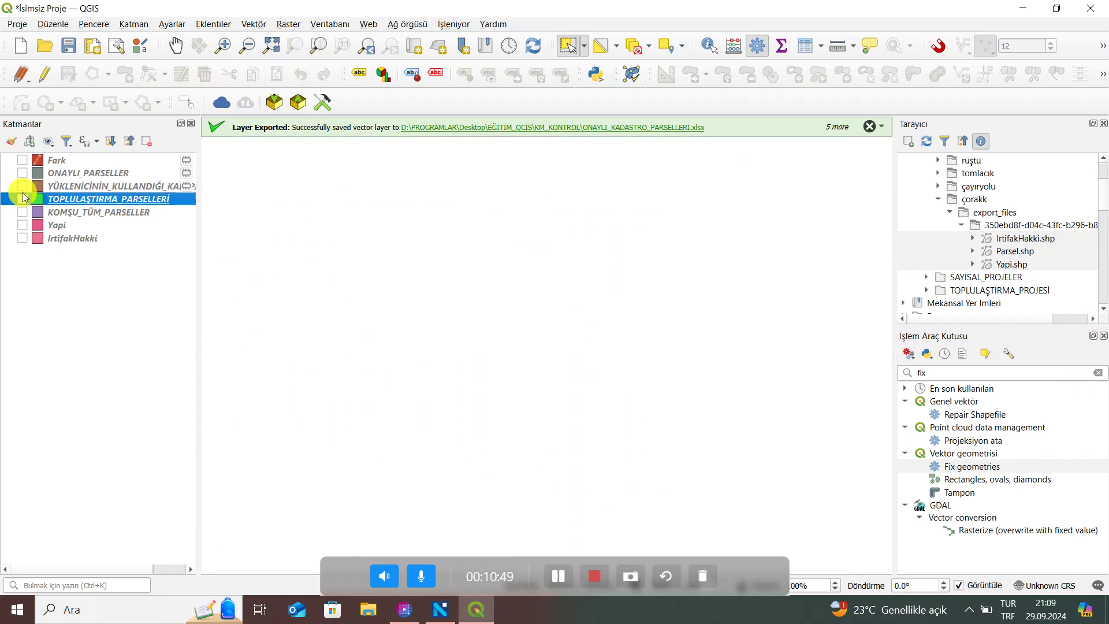
{"action": "left_click", "coordinate": [23, 186]}
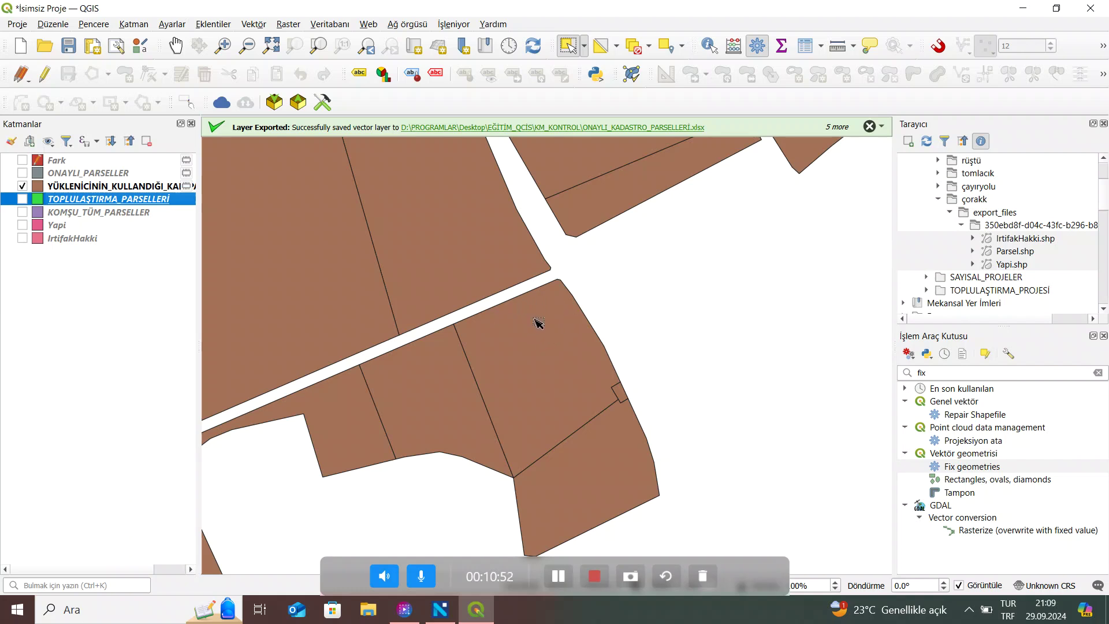
Step: Toggle TOPLULAŞTIRMA_PARSELLERİ on and off and show ONAYLI_PARSELLER again to compare the small square parcel
{"action": "left_click", "coordinate": [23, 198]}
{"action": "left_click", "coordinate": [23, 199]}
{"action": "left_click", "coordinate": [22, 173]}
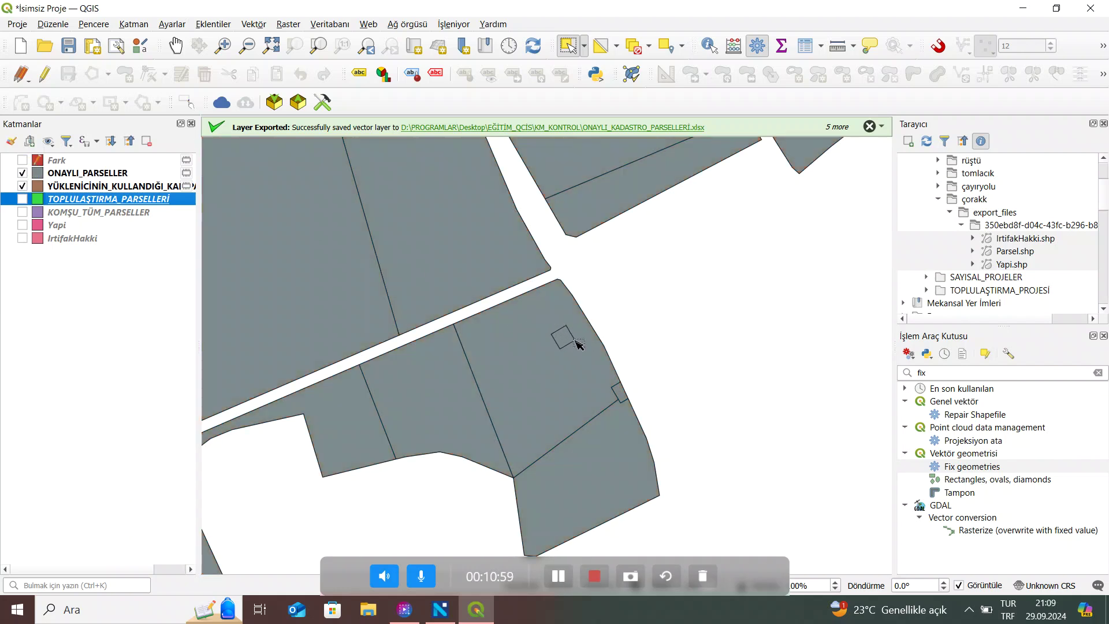
{"action": "left_click_drag", "start_coordinate": [559, 334], "coordinate": [624, 346]}
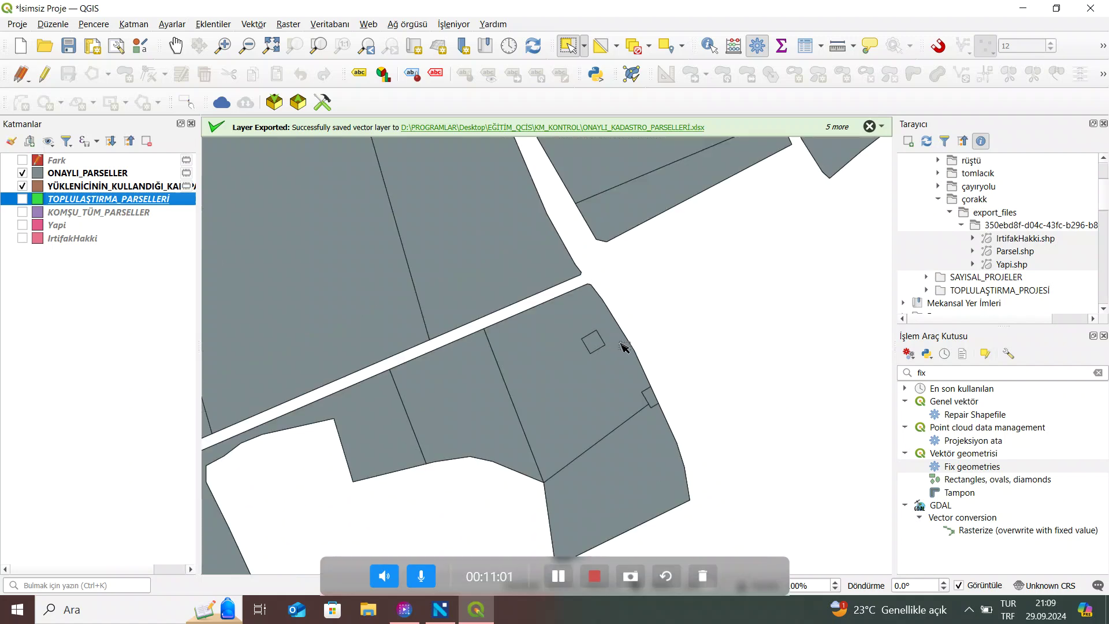
{"action": "scroll", "coordinate": [693, 340], "scroll_direction": "down", "scroll_amount": 1}
Step: Look through the basemaps under XYZ Tiles in the browser, selecting Bing VirtualEarth and the Esri entries
{"action": "scroll", "coordinate": [975, 267], "scroll_direction": "down", "scroll_amount": 10}
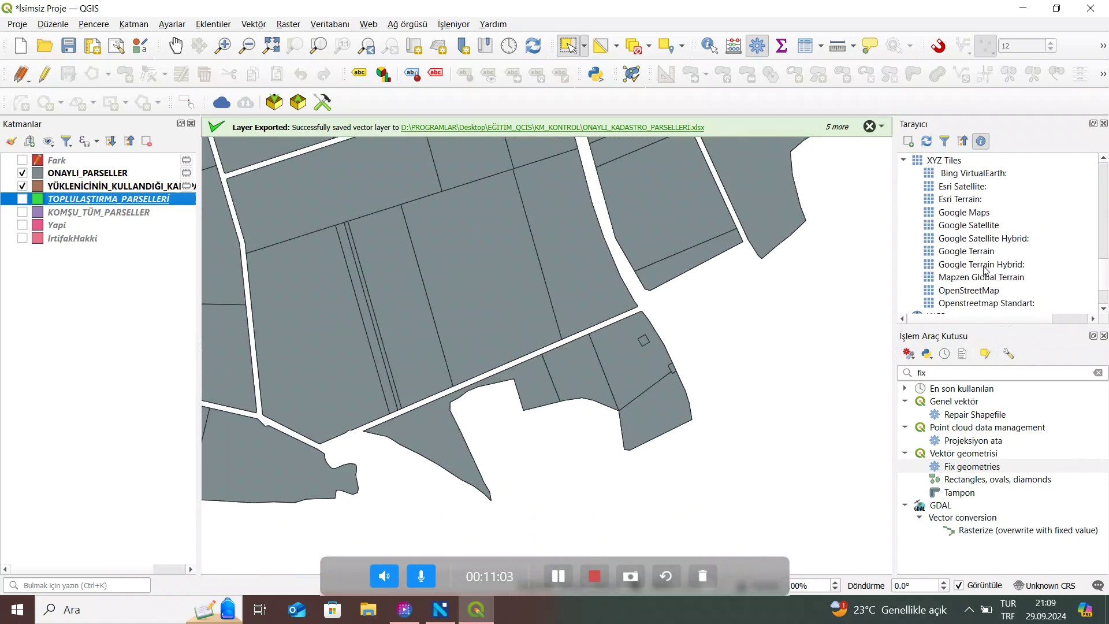
{"action": "scroll", "coordinate": [980, 267], "scroll_direction": "up", "scroll_amount": 3}
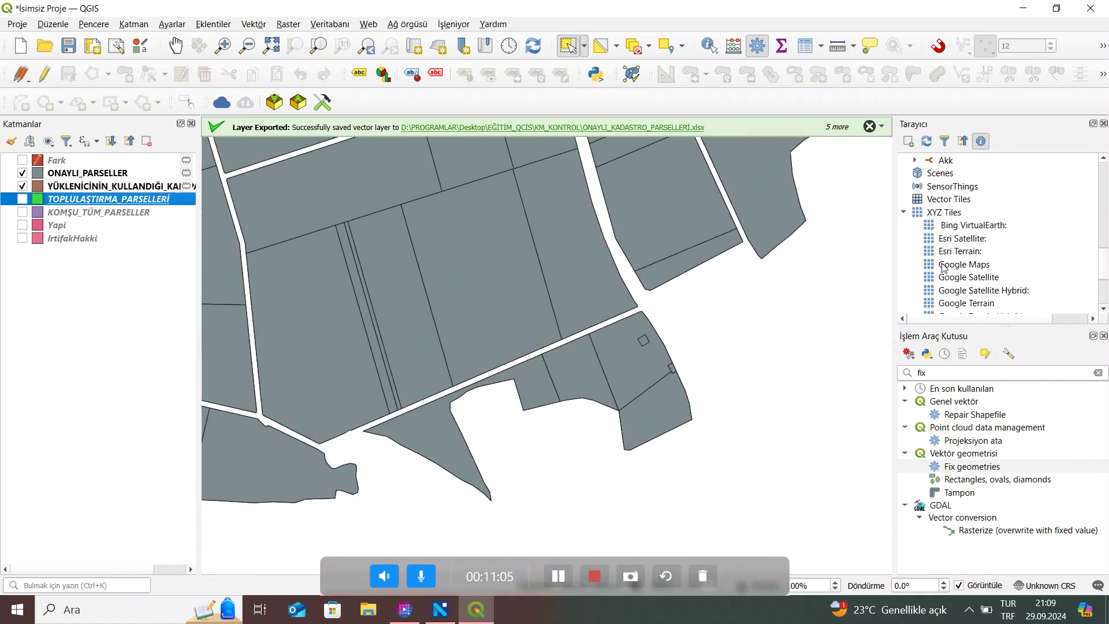
{"action": "scroll", "coordinate": [956, 272], "scroll_direction": "down", "scroll_amount": 1}
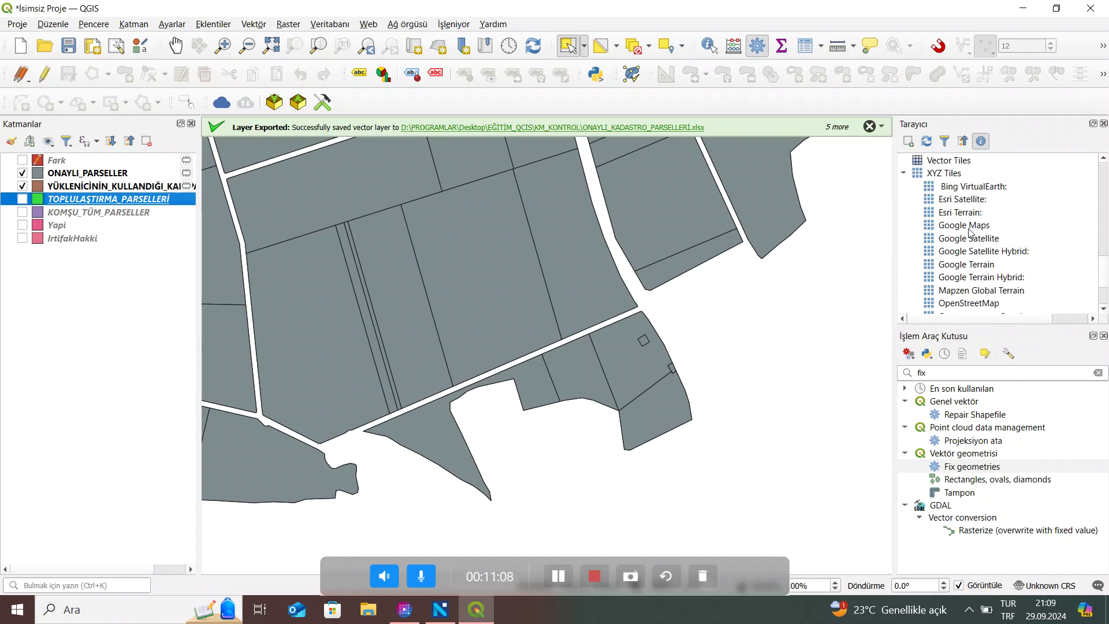
{"action": "left_click", "coordinate": [962, 187]}
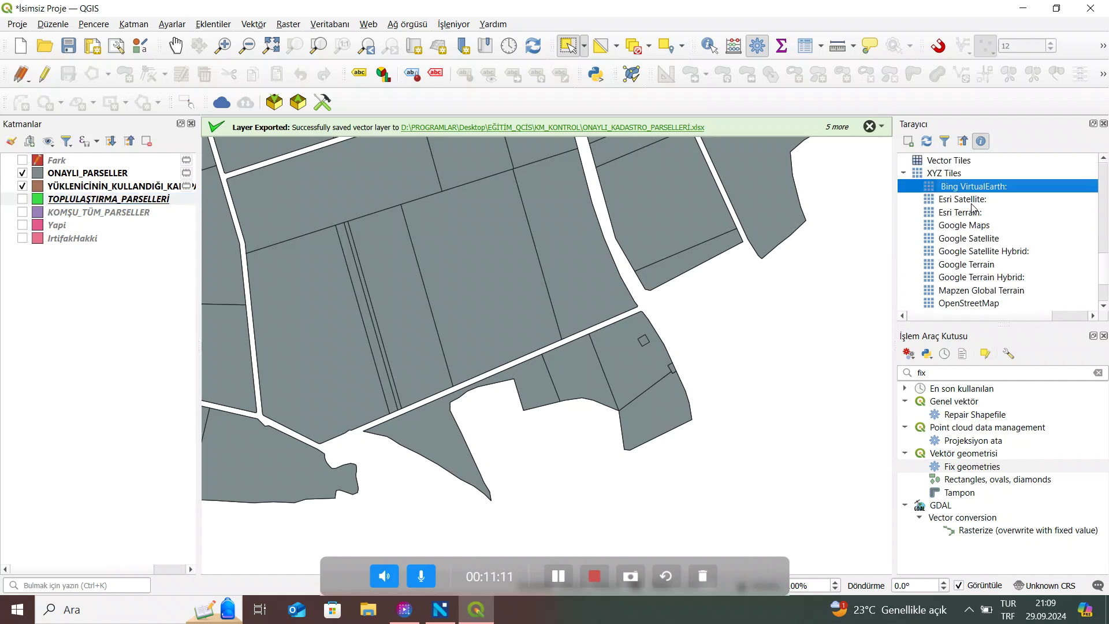
{"action": "key", "text": "Down"}
{"action": "left_click", "coordinate": [972, 213]}
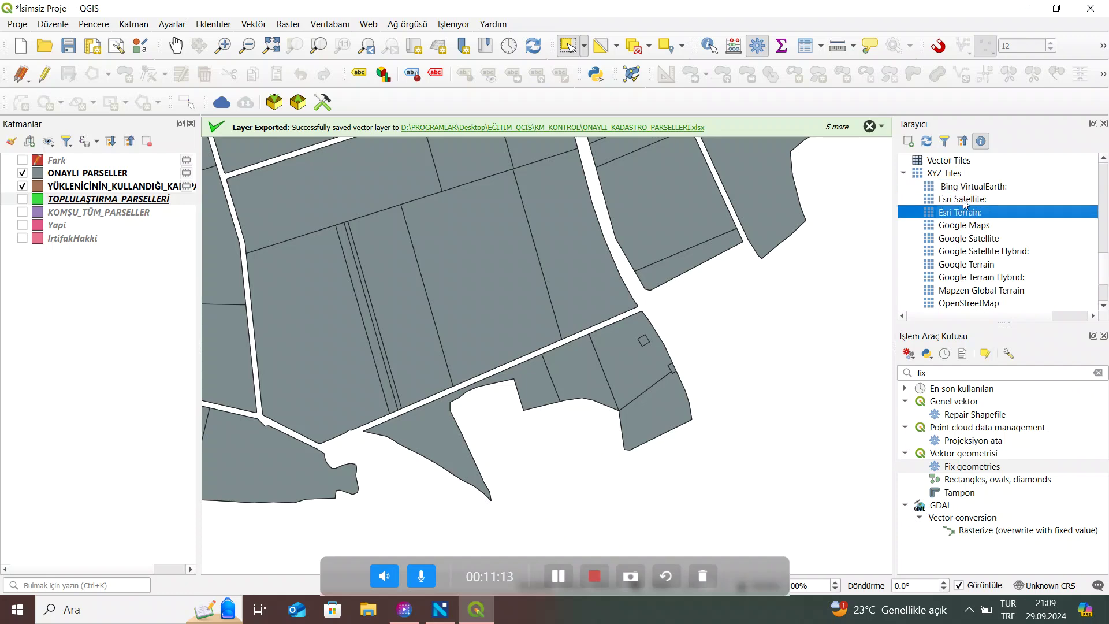